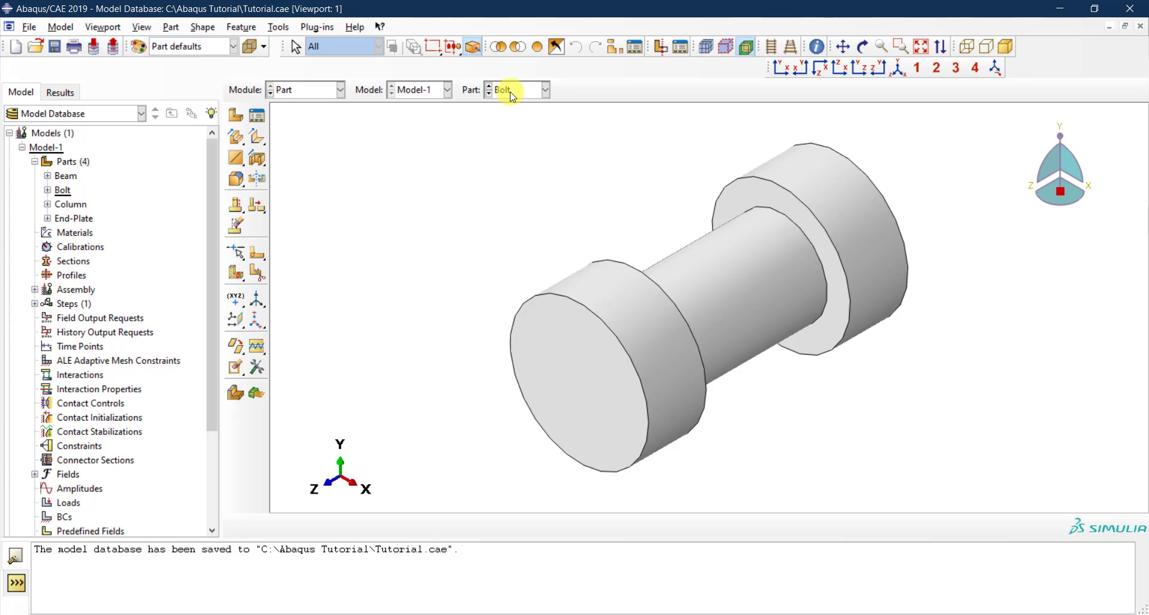
click(511, 93)
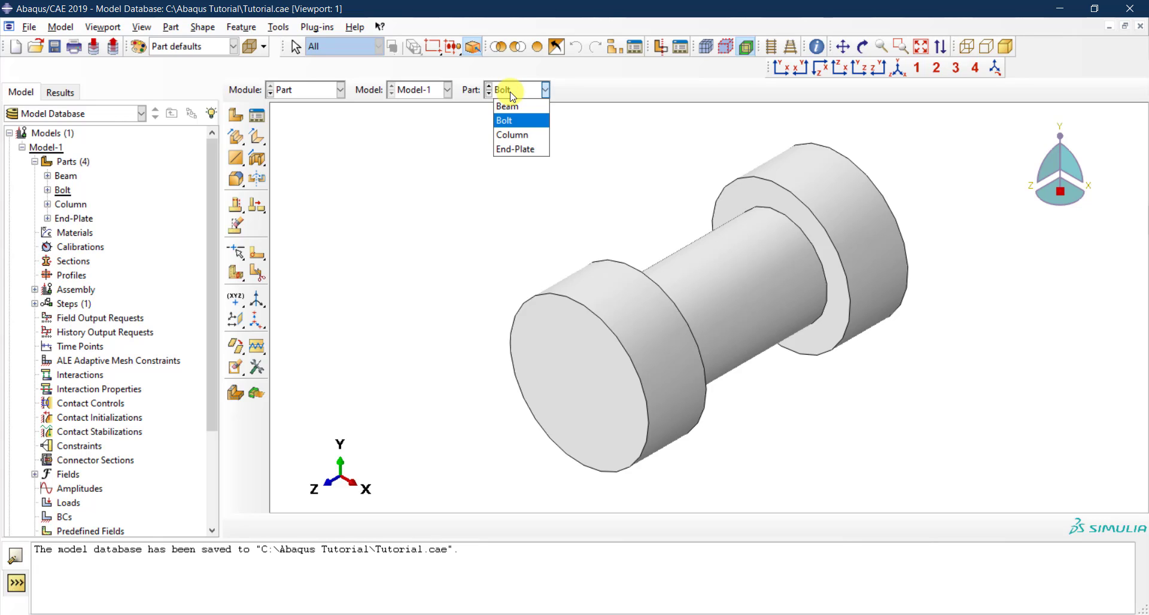
click(563, 93)
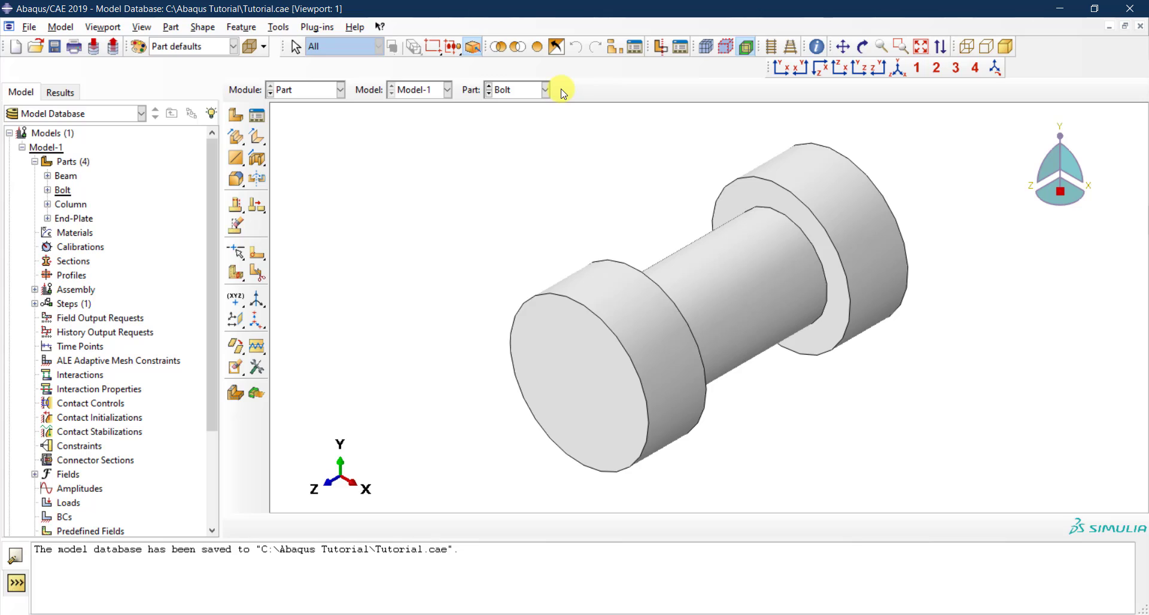
click(339, 90)
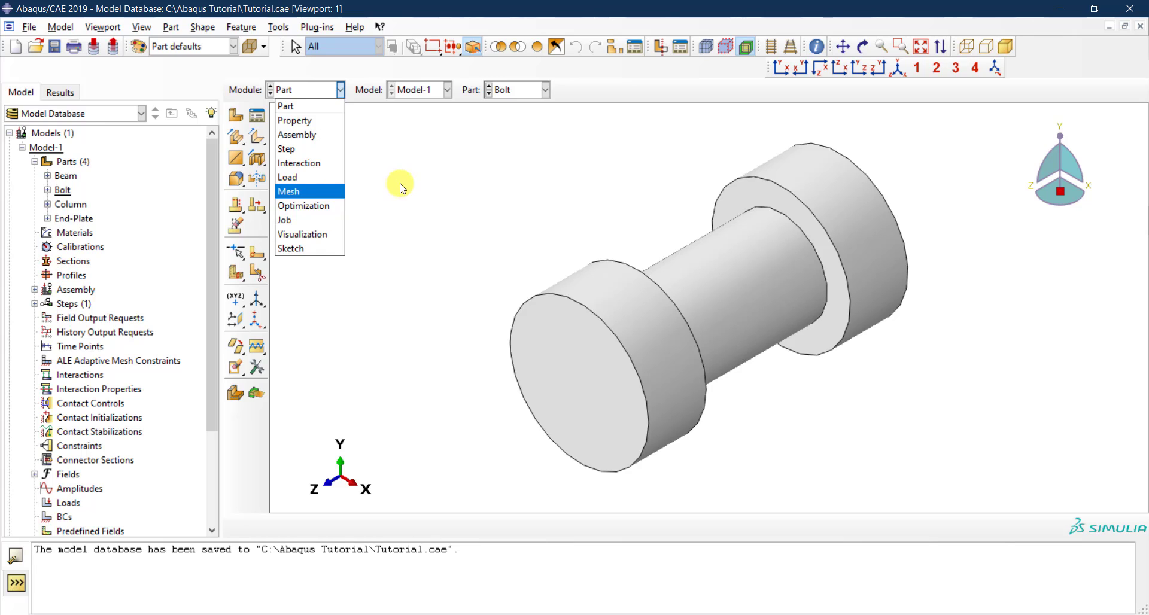
click(428, 183)
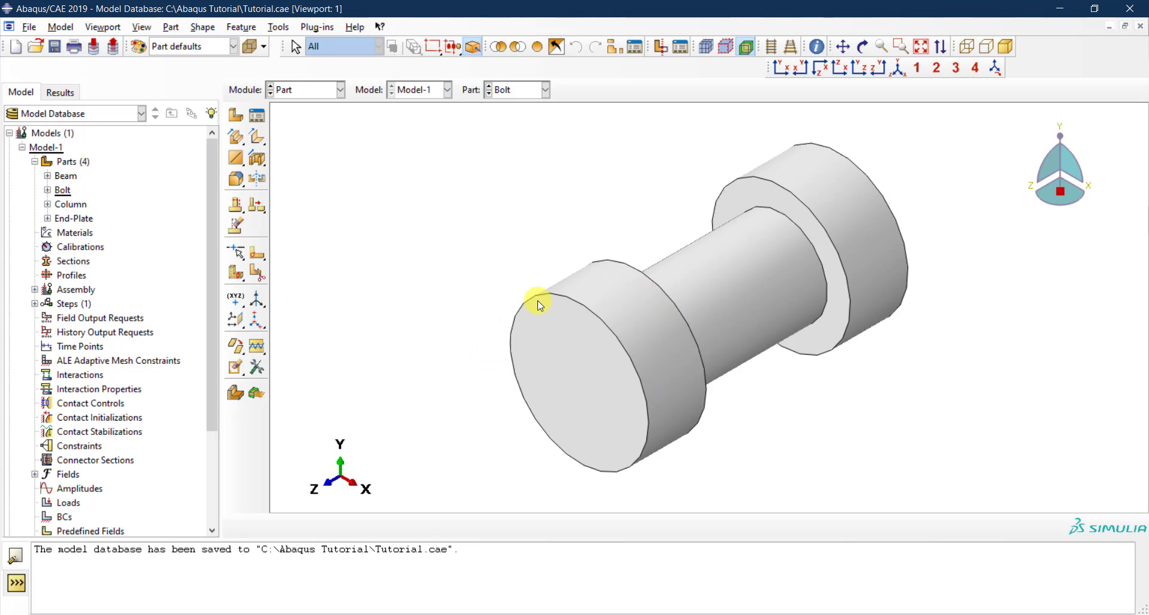
Step: Partition the bolt cell lengthwise with a vertical cutting plane defined by 3 points: two on the far head's top edge and the near face's centre
click(239, 281)
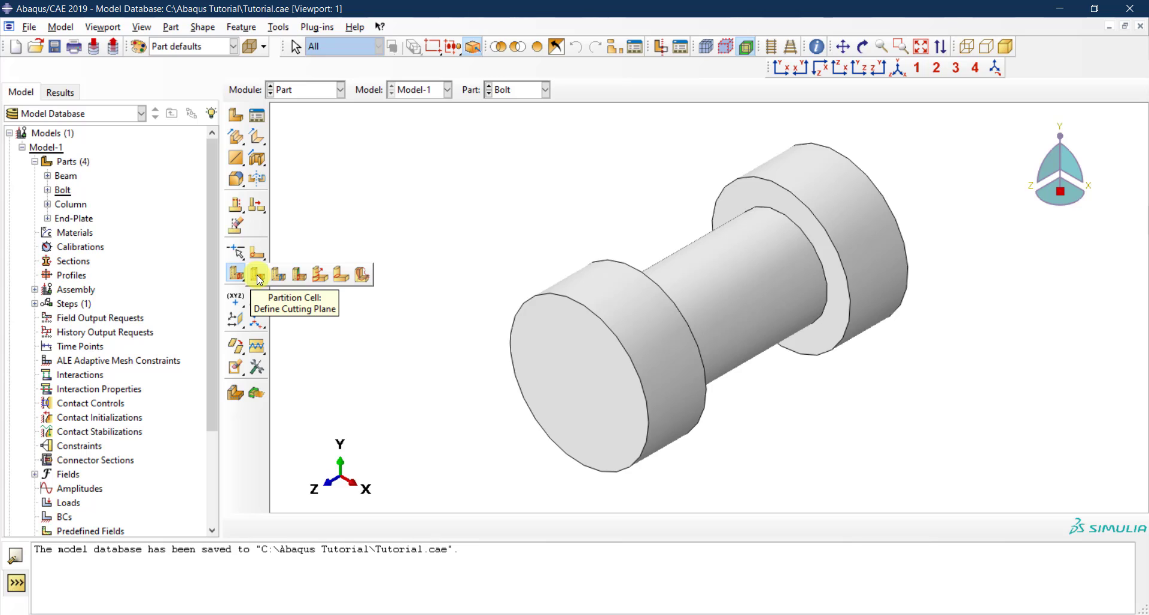
click(258, 276)
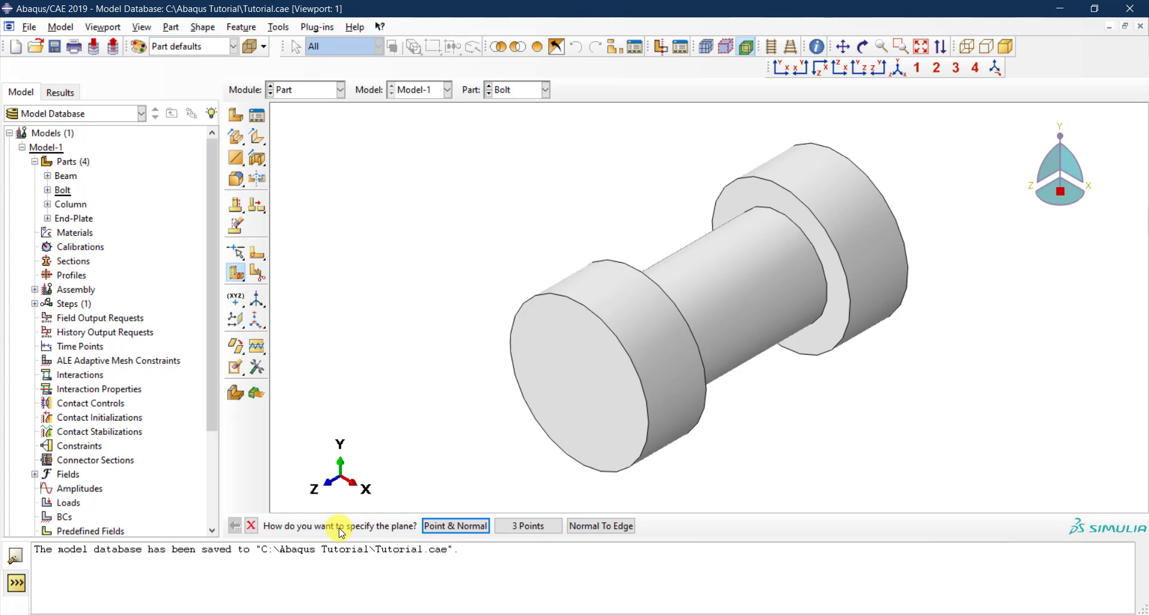
click(517, 529)
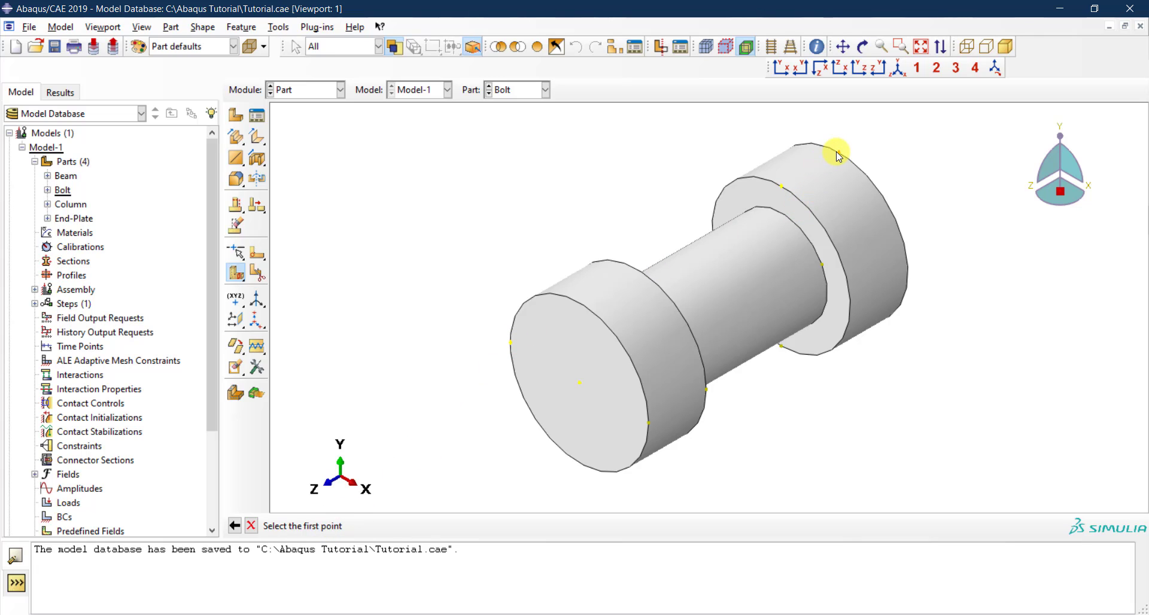
click(780, 188)
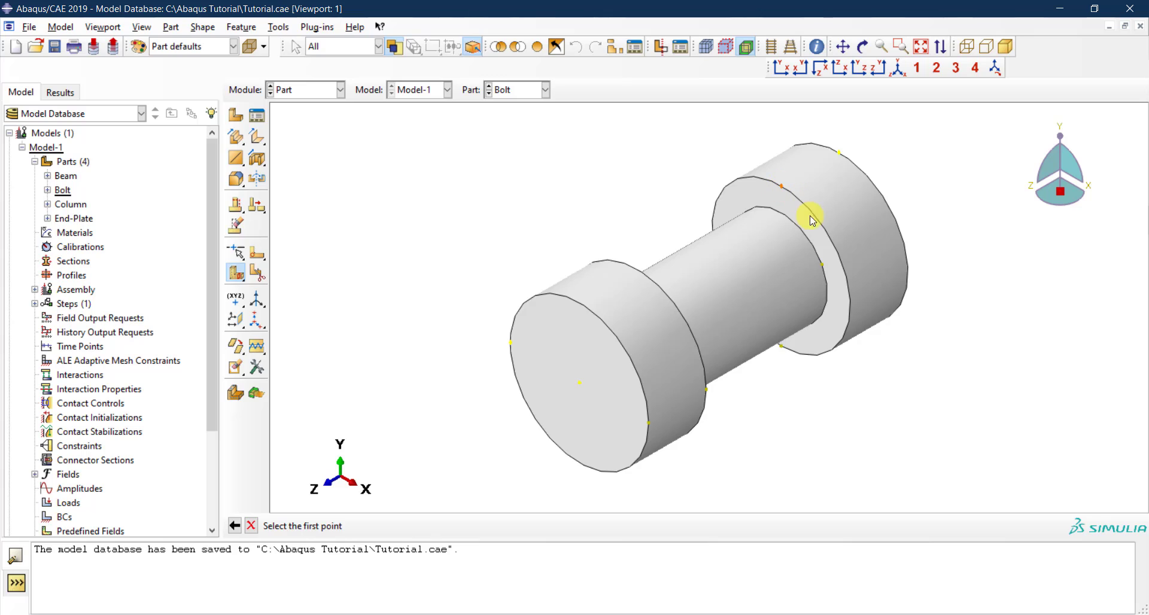
click(824, 265)
scroll(780, 192, down, 3)
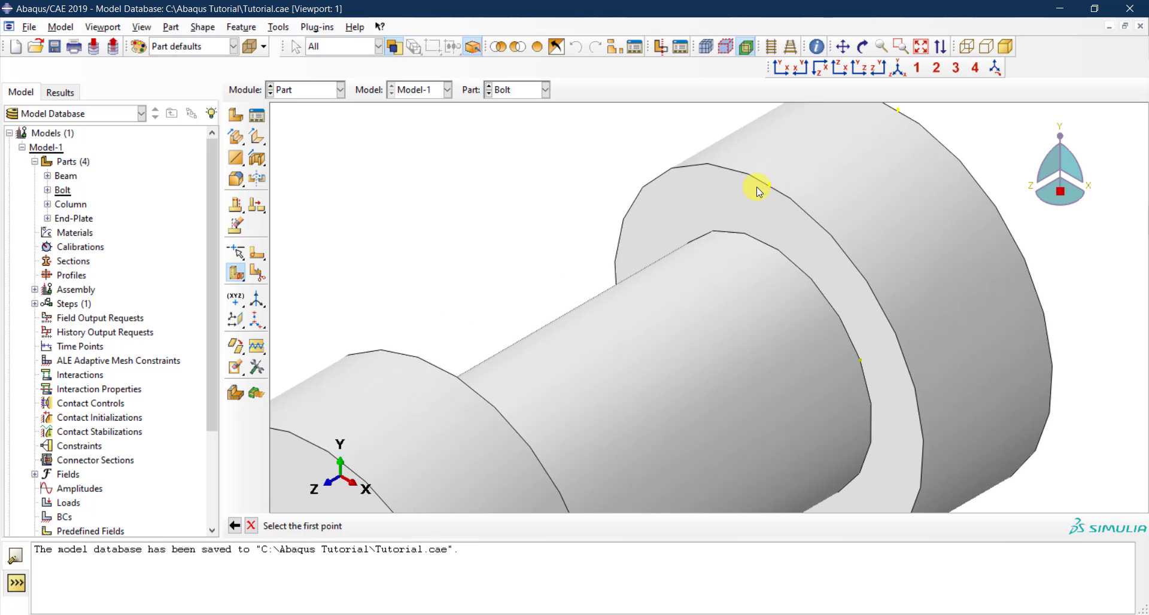
scroll(777, 191, up, 2)
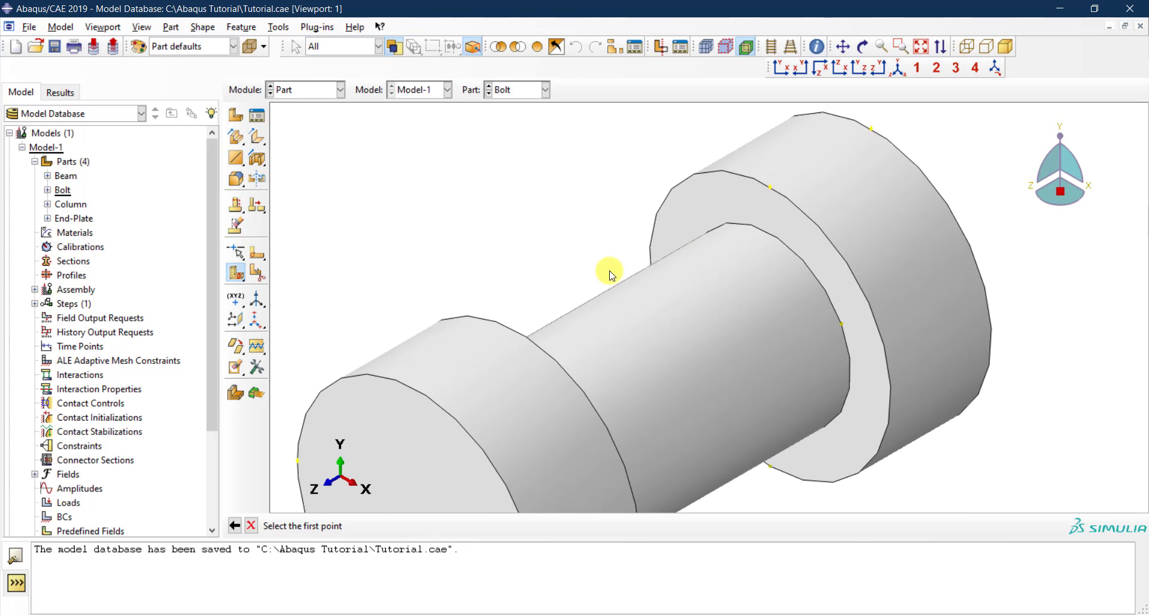
scroll(626, 190, up, 2)
scroll(648, 198, up, 2)
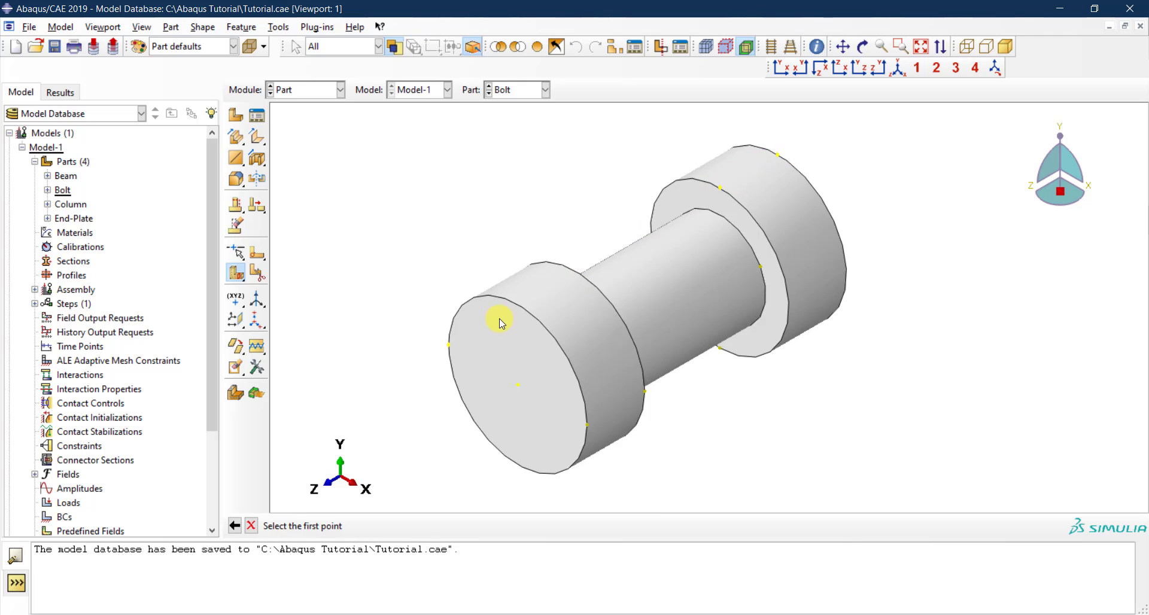
click(777, 157)
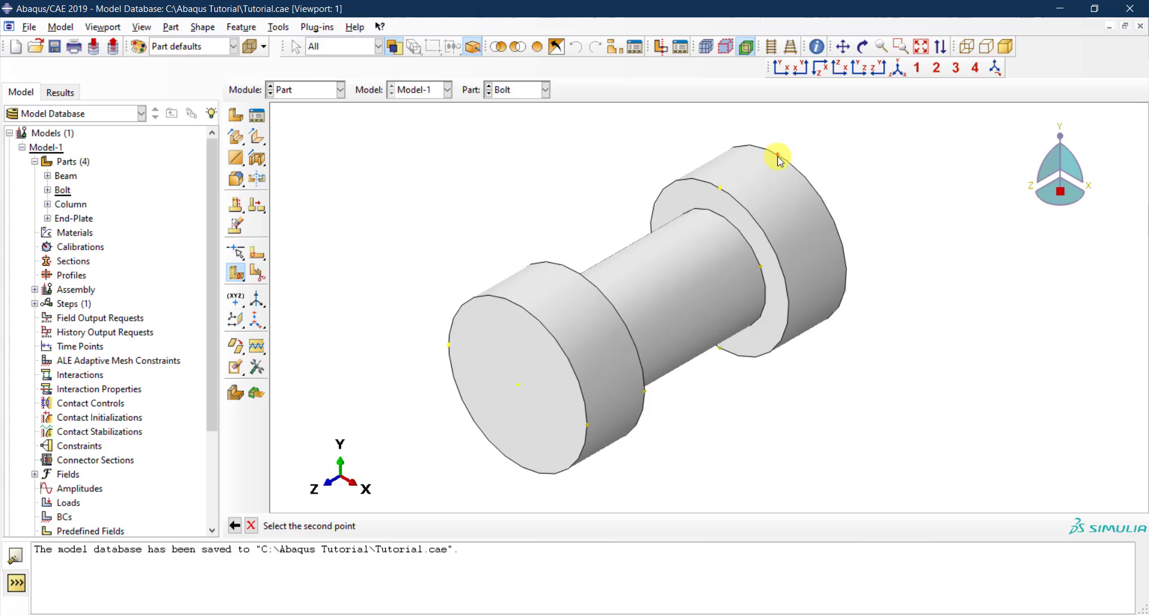
click(719, 189)
click(518, 384)
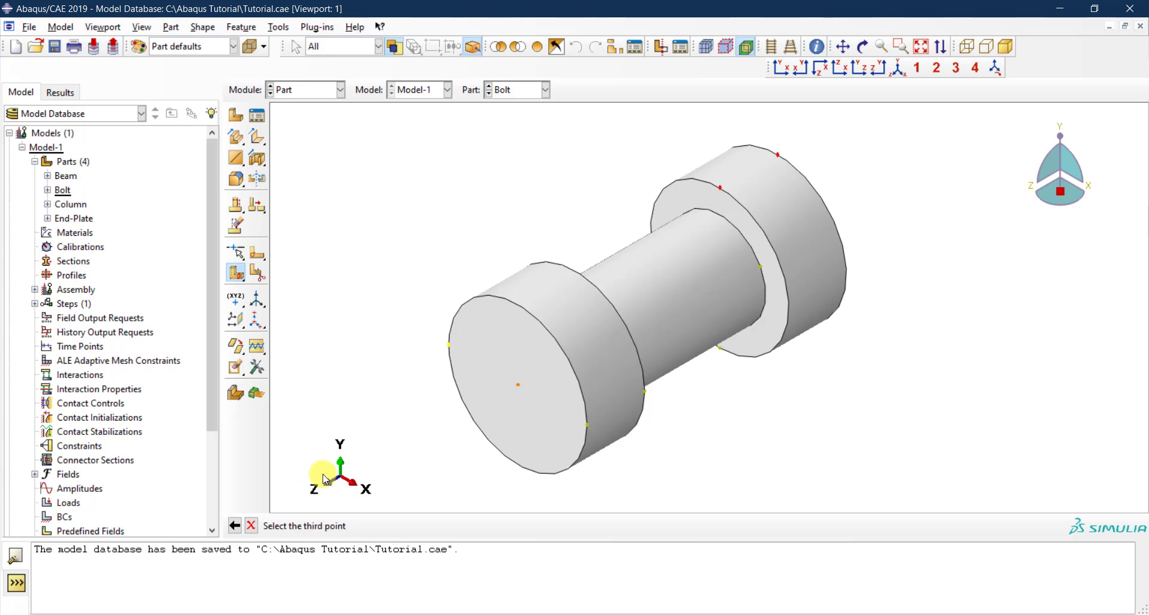
click(519, 386)
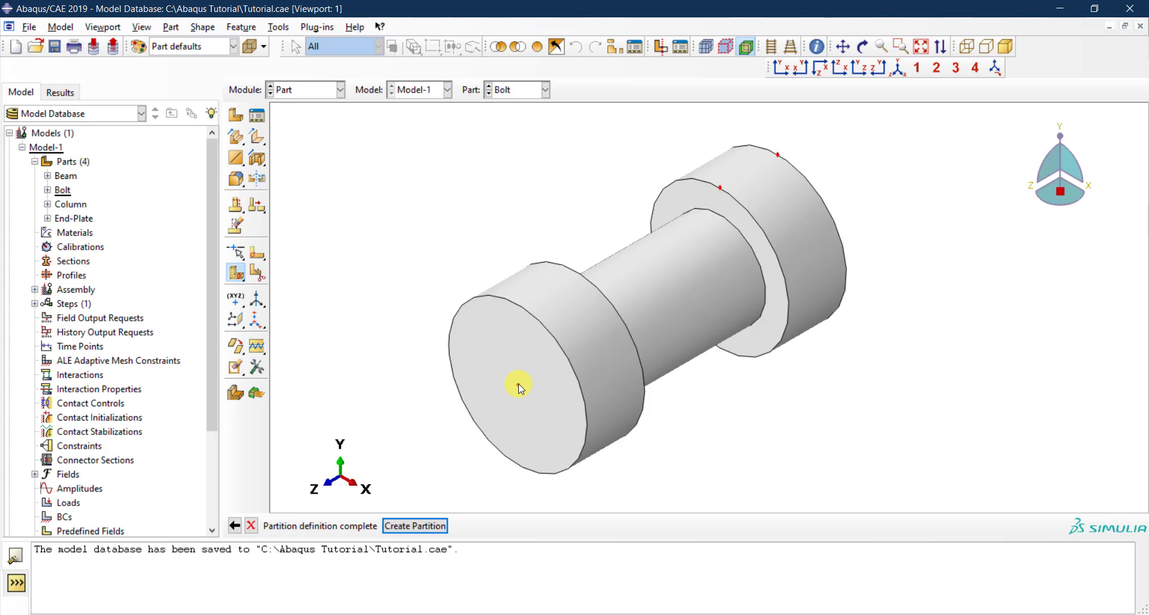
click(413, 528)
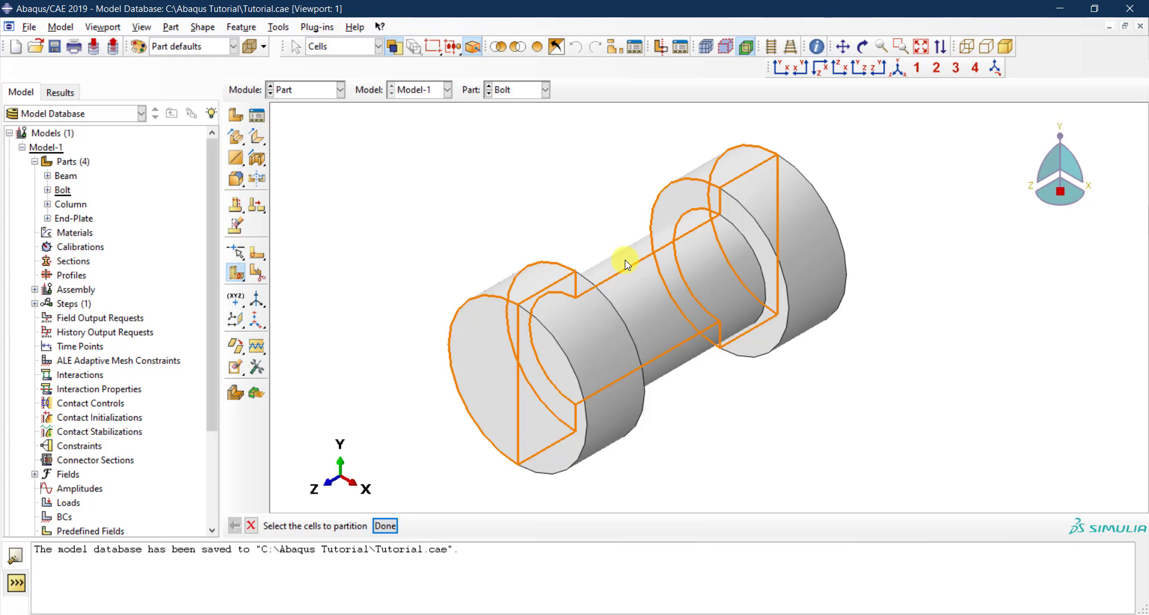
Step: Partition both bolt halves with a horizontal lengthwise cutting plane through 3 points: the near face's two side points and the far head's side point
click(822, 383)
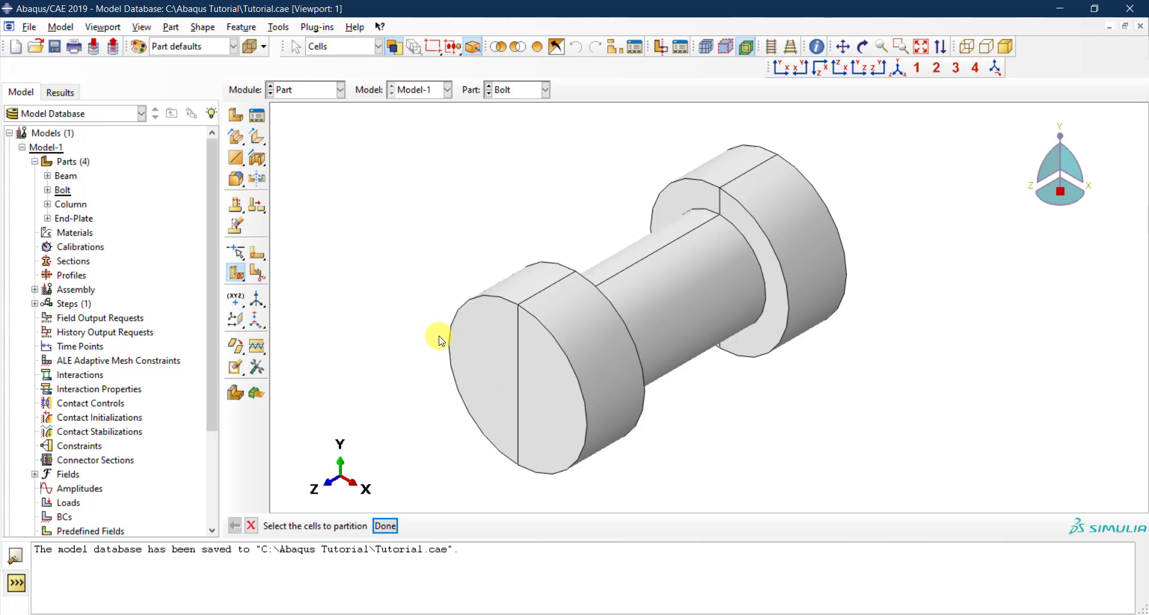
click(609, 436)
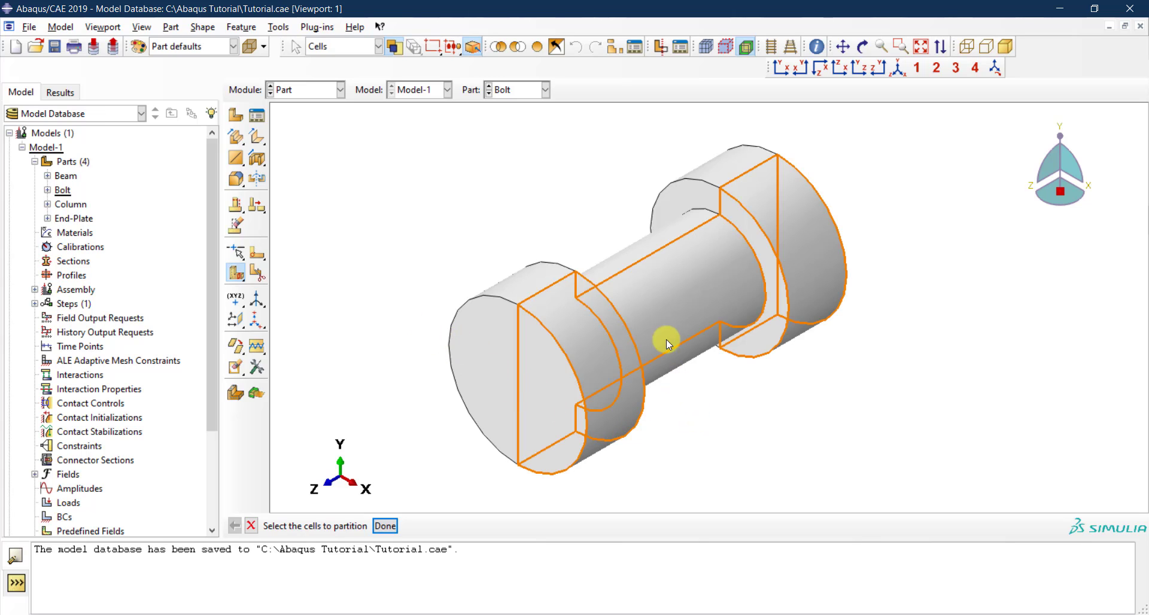
click(482, 451)
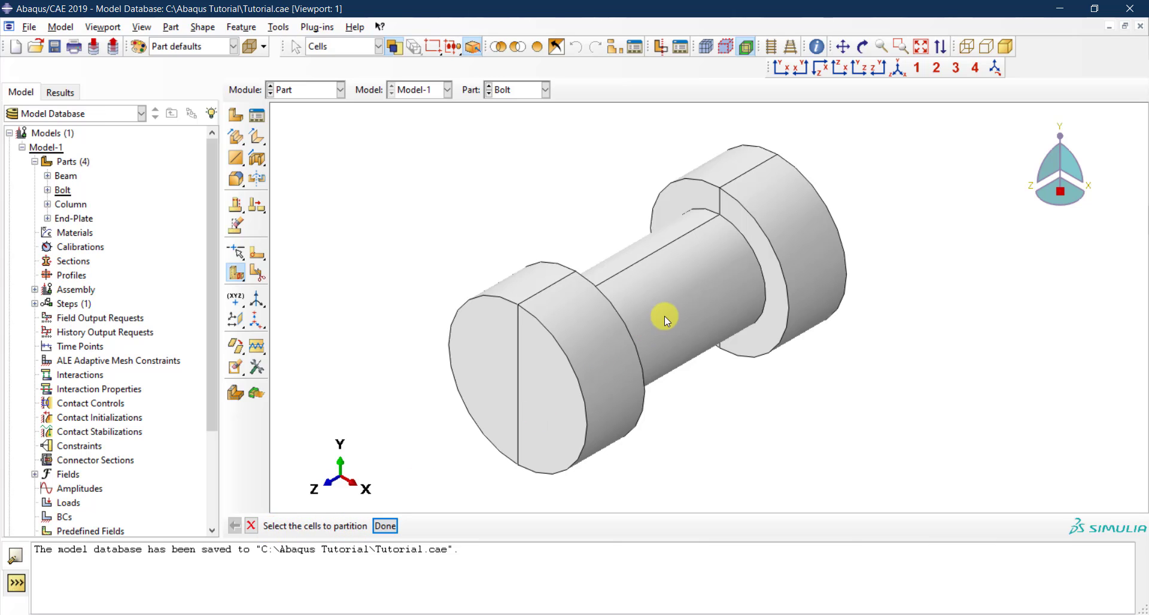
click(691, 299)
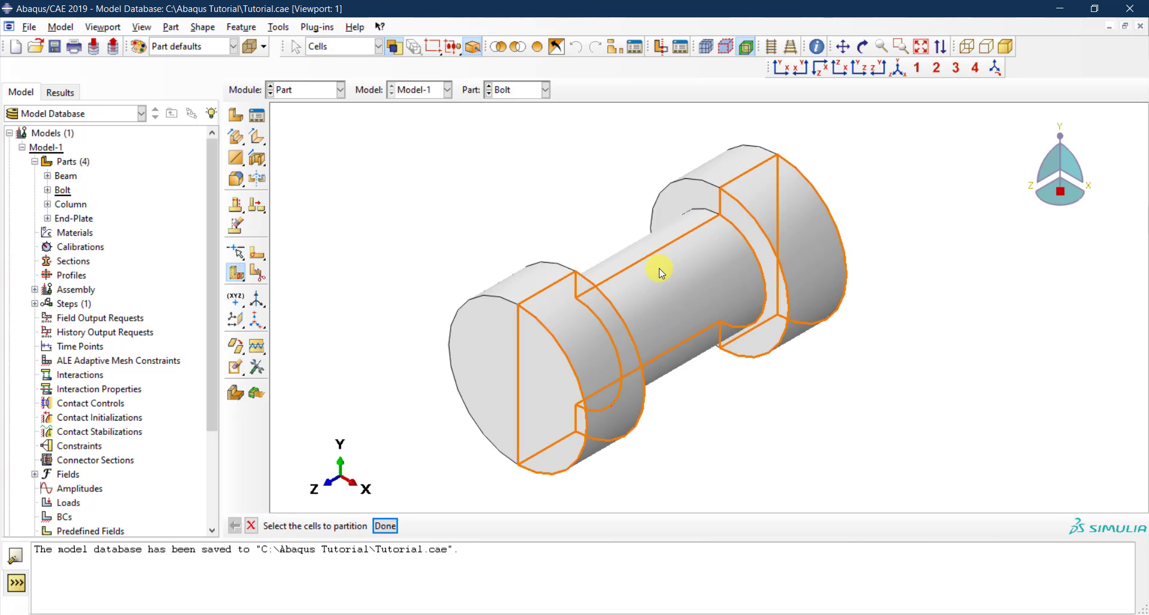
click(644, 246)
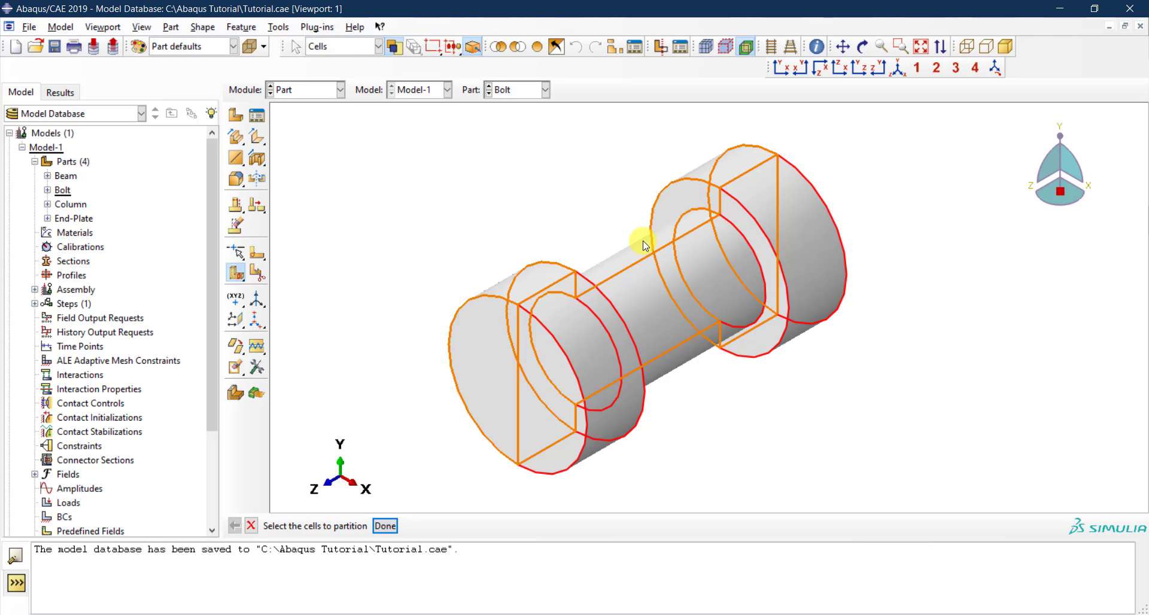
shift+click(644, 245)
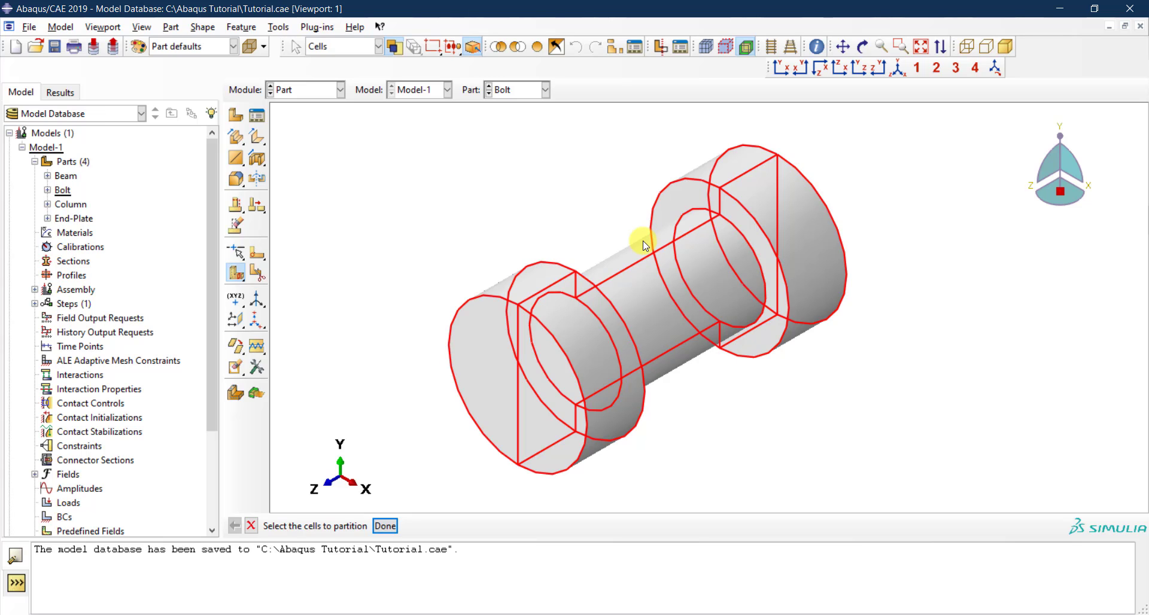
click(385, 526)
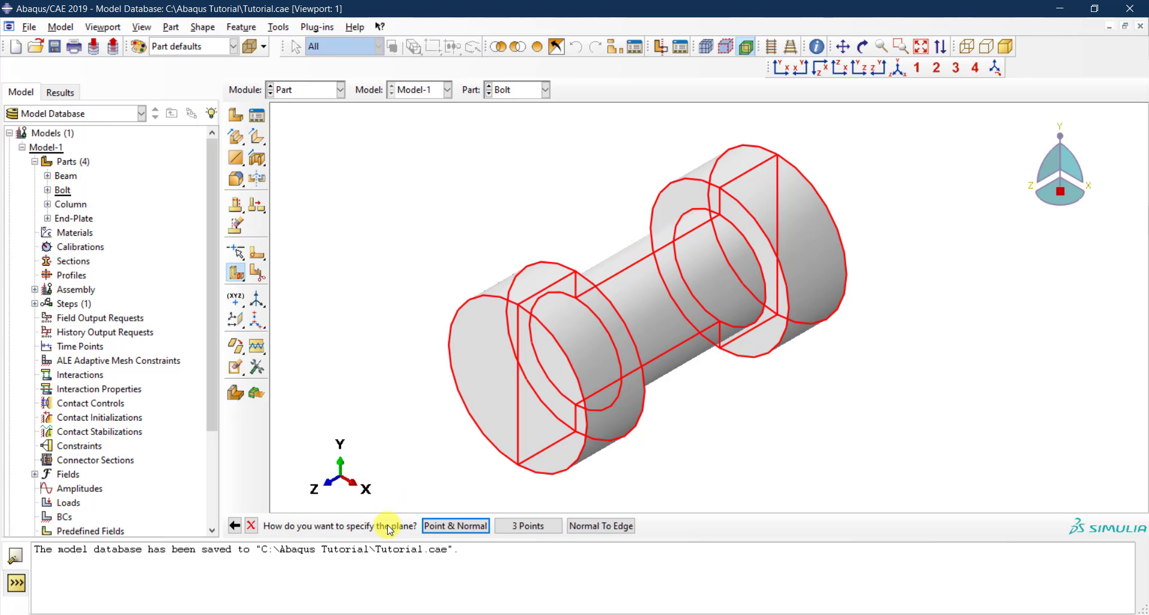
click(528, 526)
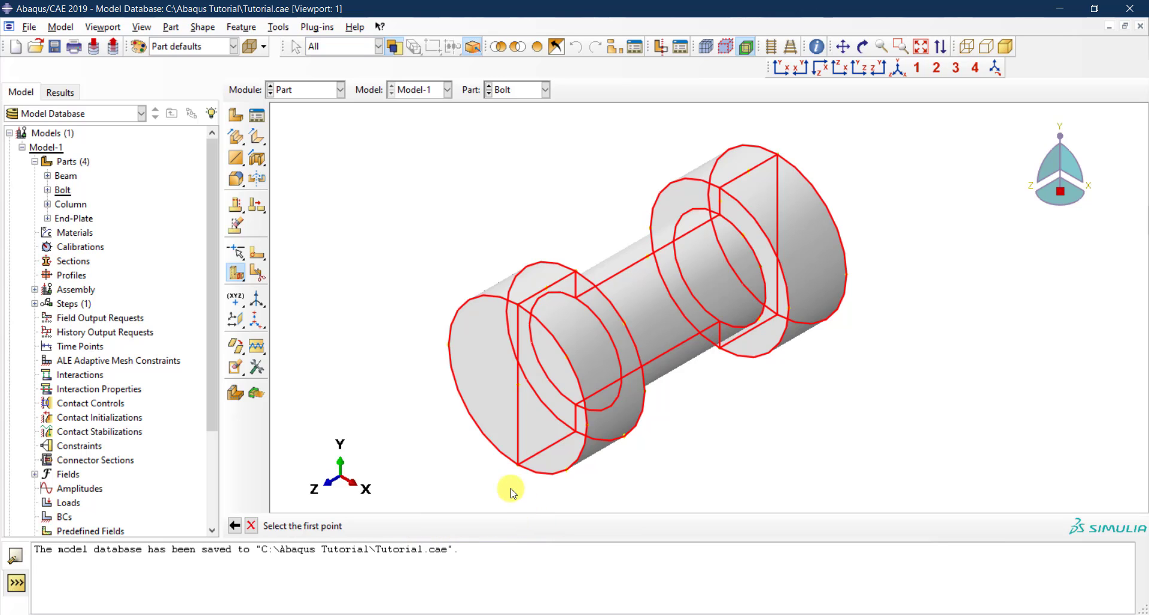
click(449, 345)
click(586, 425)
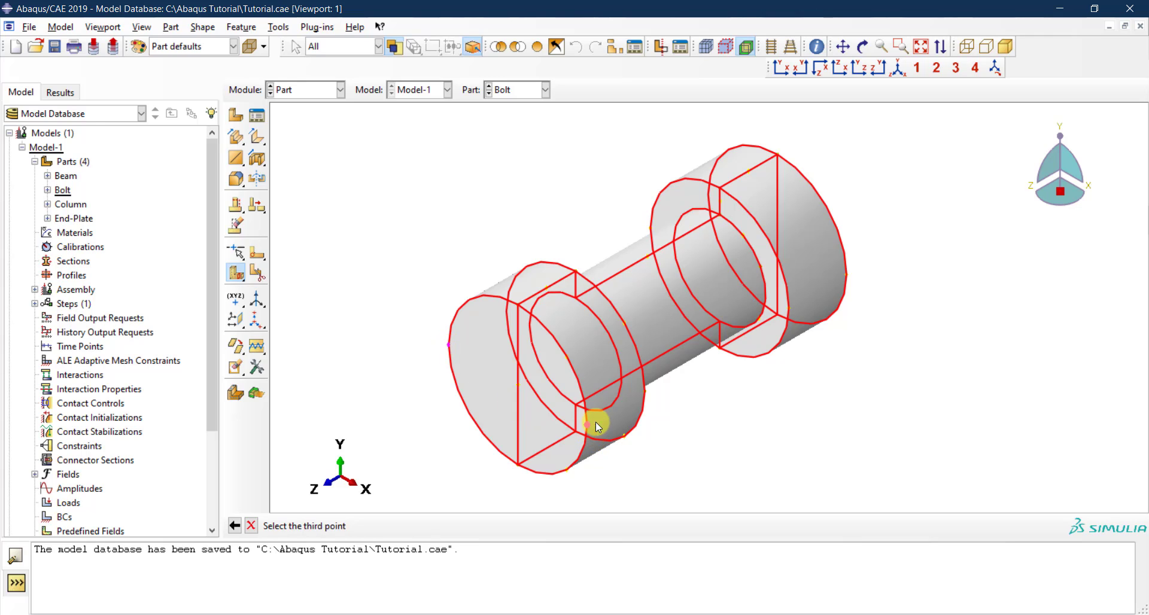
click(847, 275)
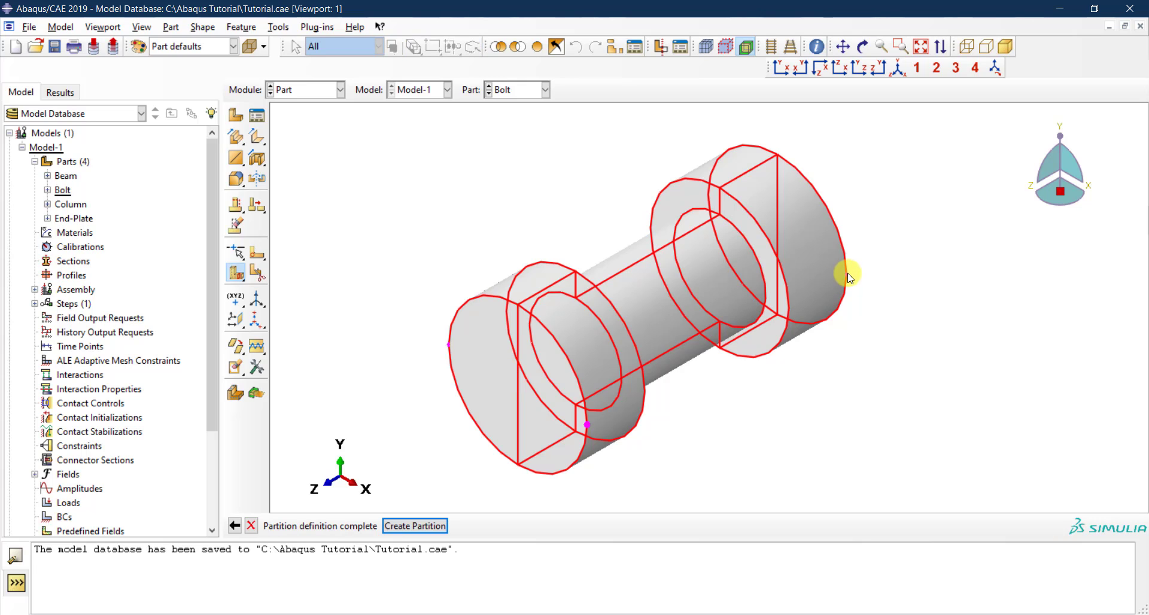
click(405, 526)
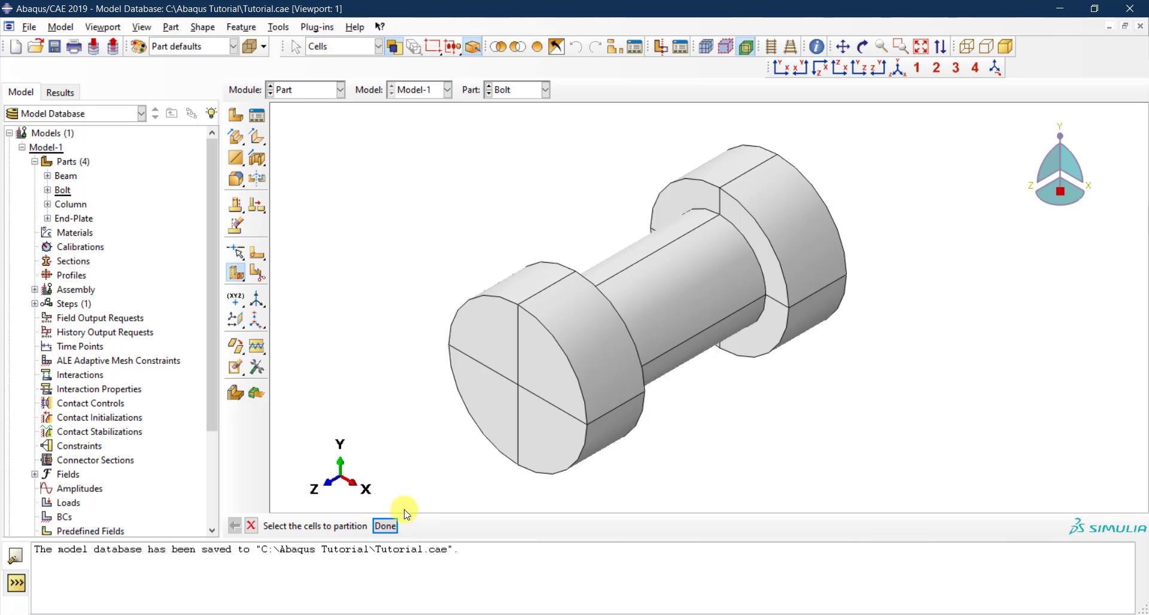
click(713, 213)
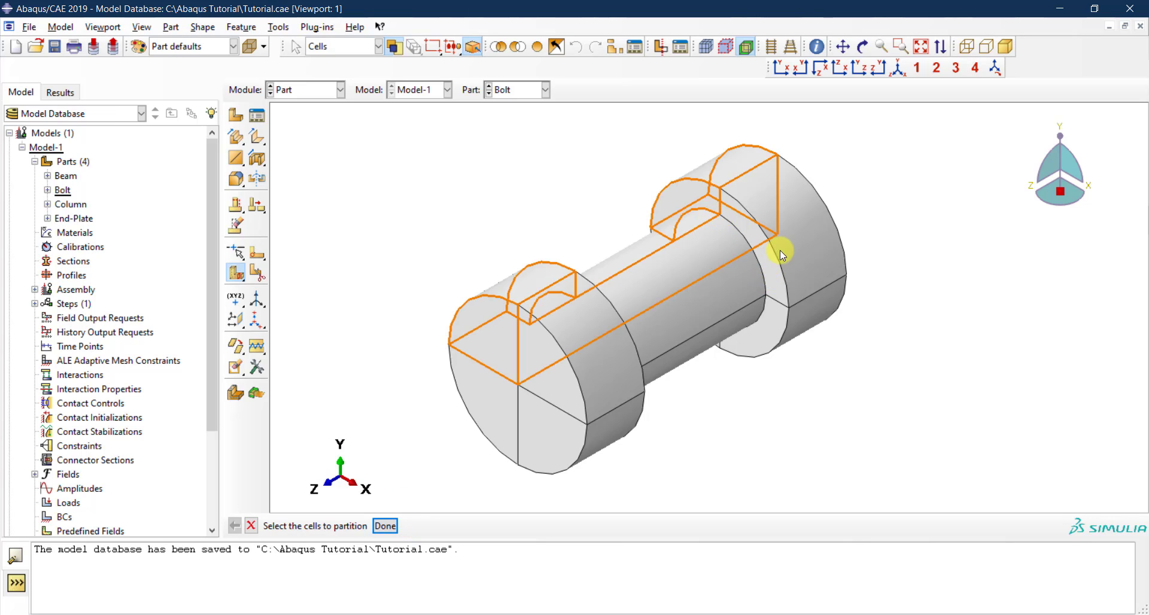
click(745, 376)
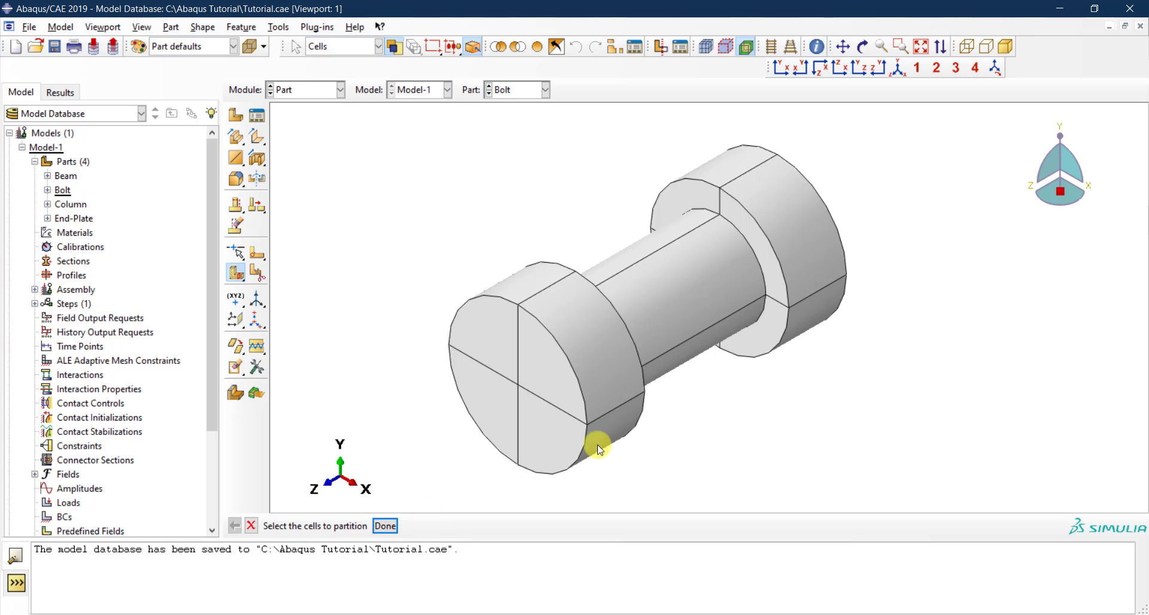
click(734, 310)
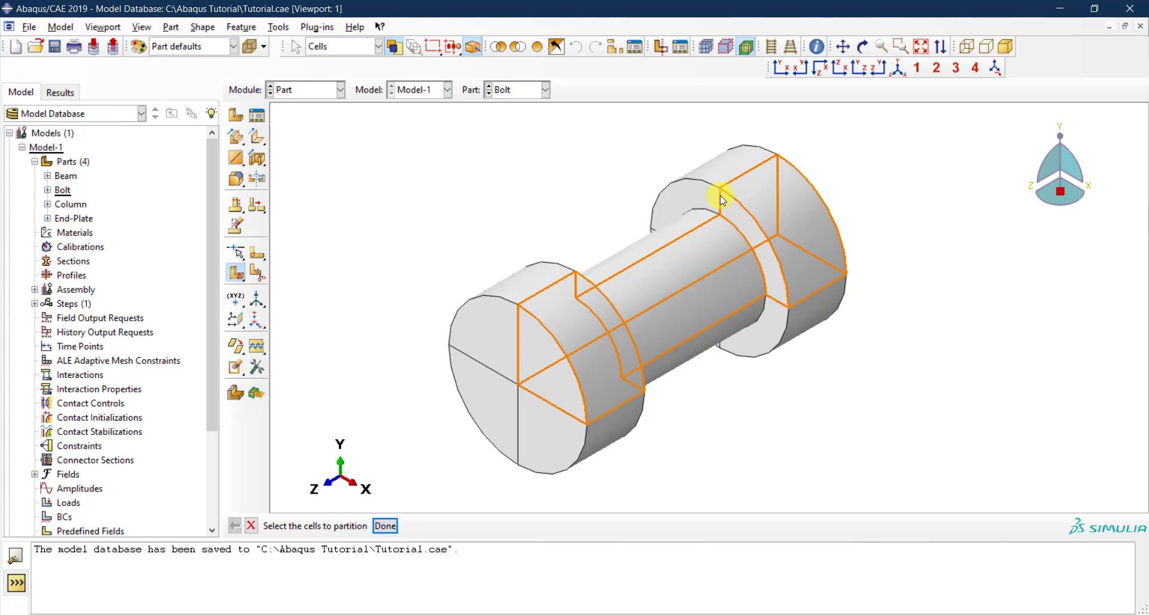
click(385, 526)
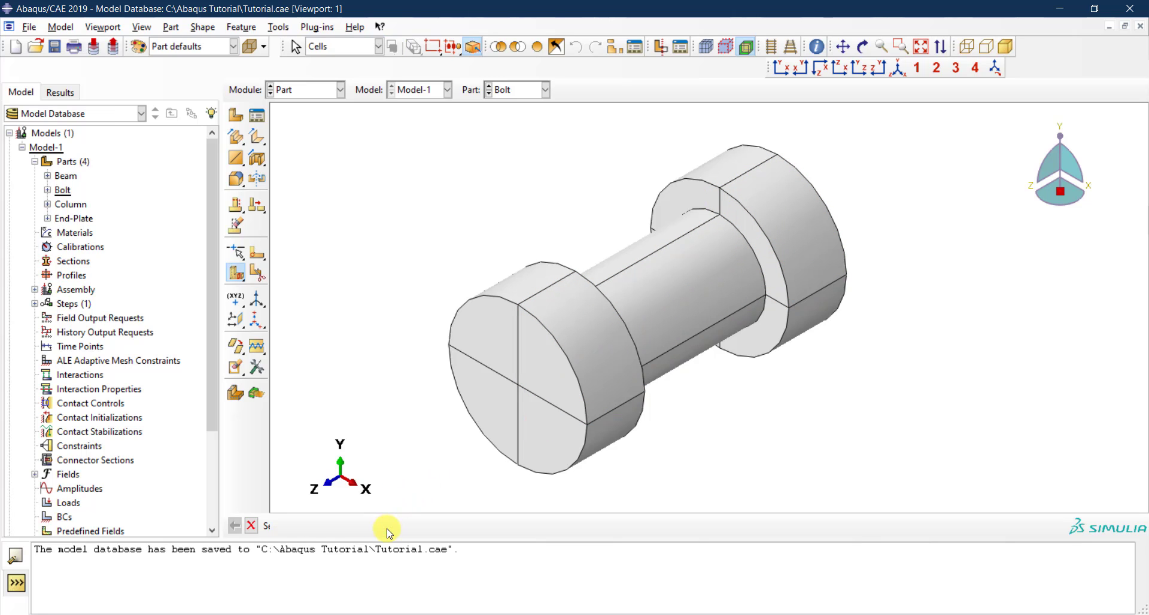
Step: Create a datum plane on the Bolt offset 0.0 from the XY principal plane
click(237, 275)
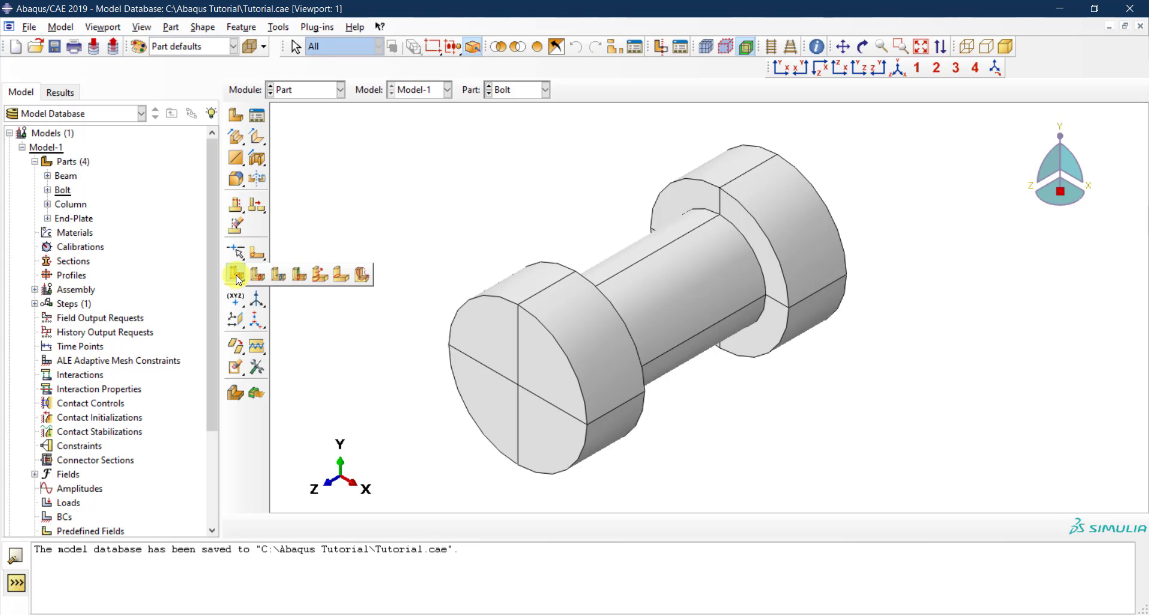
click(293, 252)
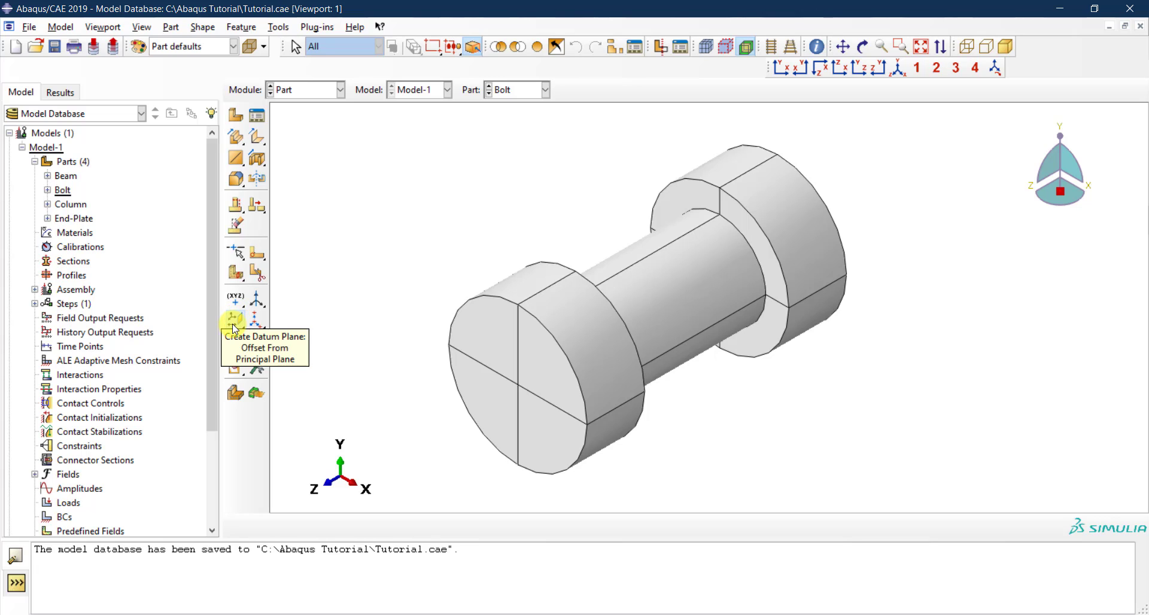
click(233, 327)
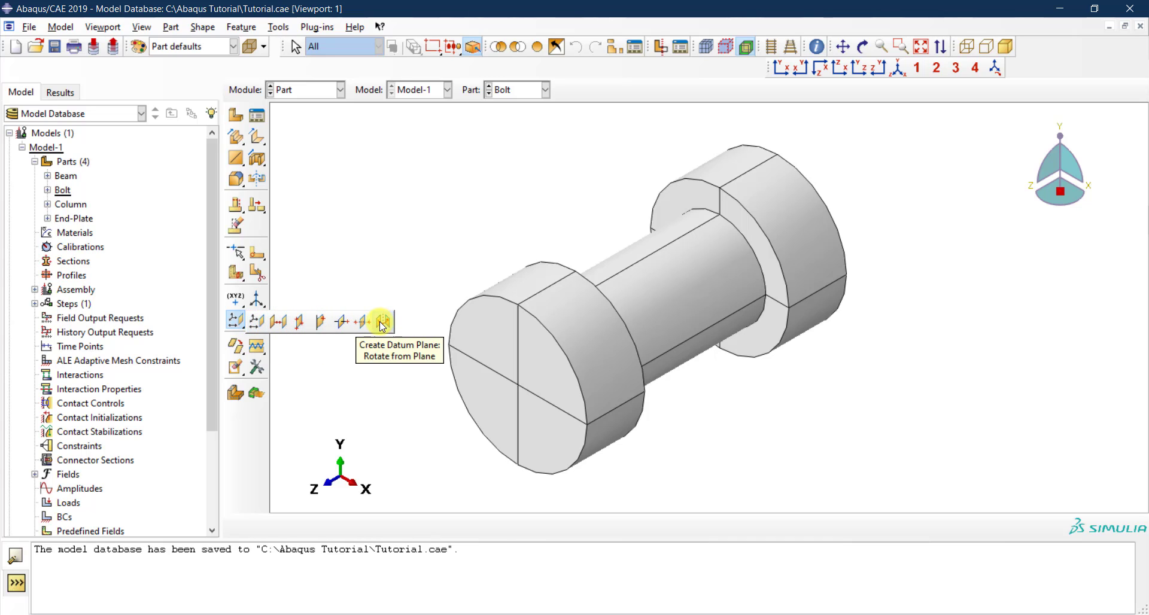
click(258, 322)
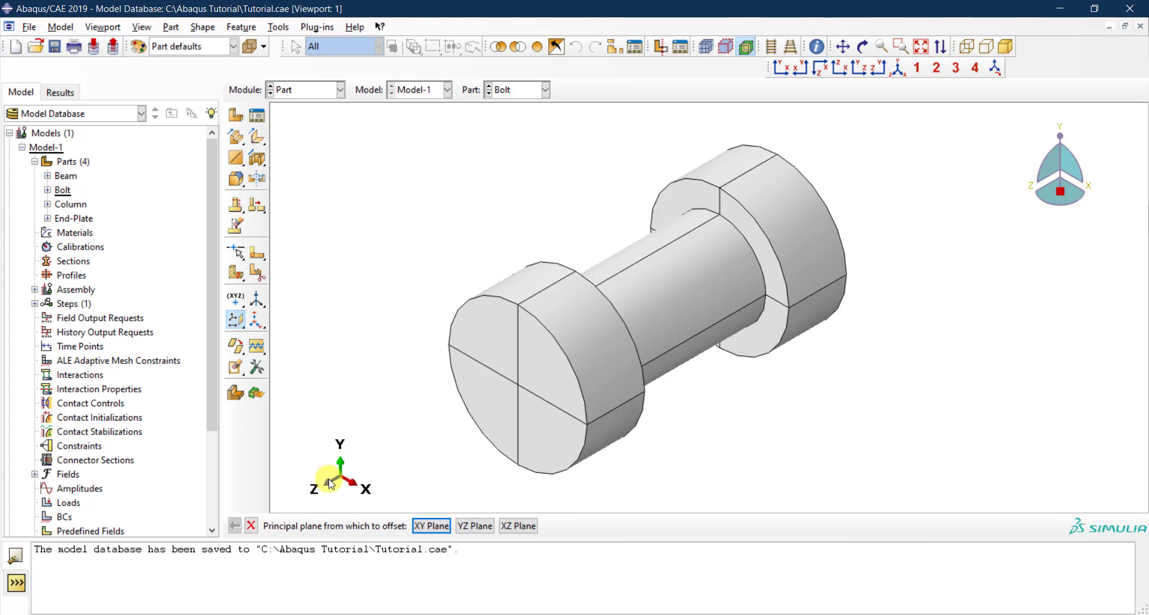
click(431, 527)
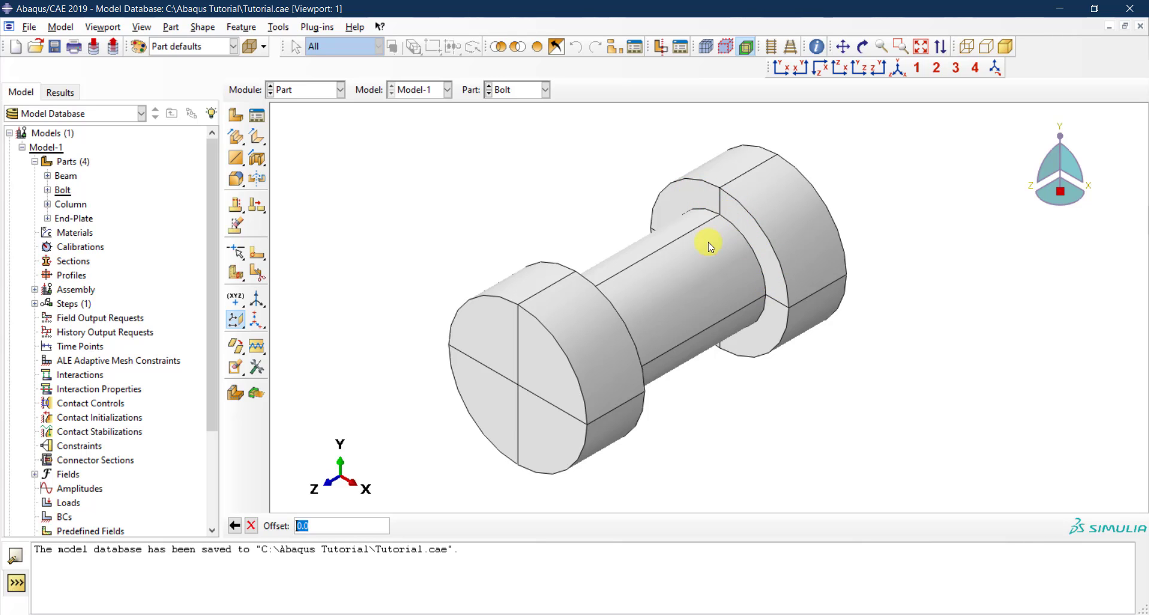
click(329, 525)
key(Return)
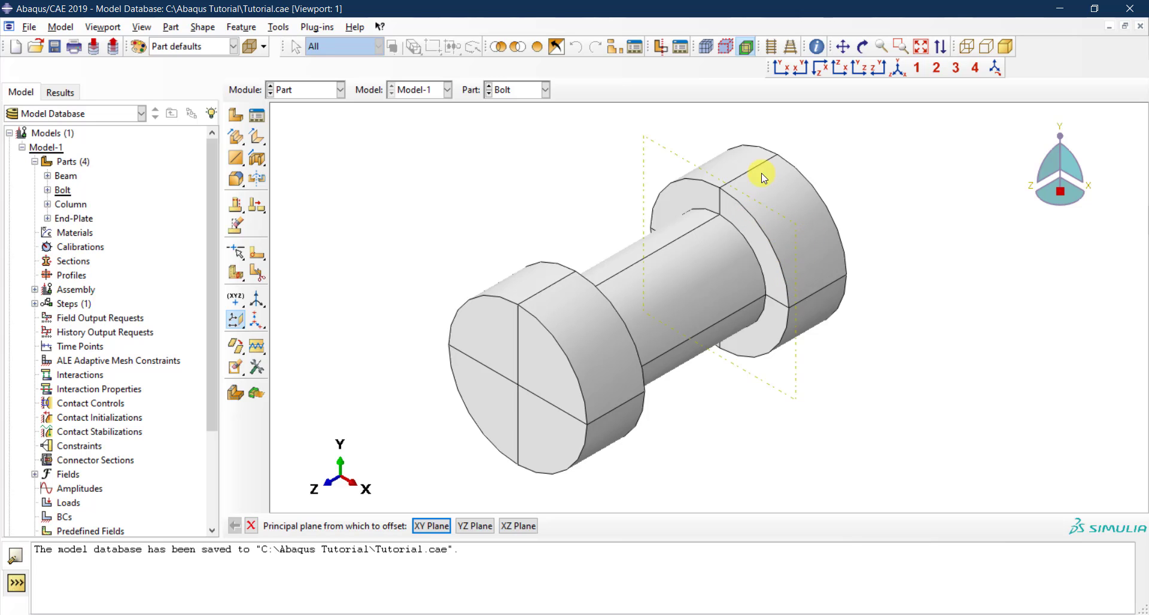
Step: Create a second datum plane on the Bolt offset 25 from the XY principal plane
click(863, 48)
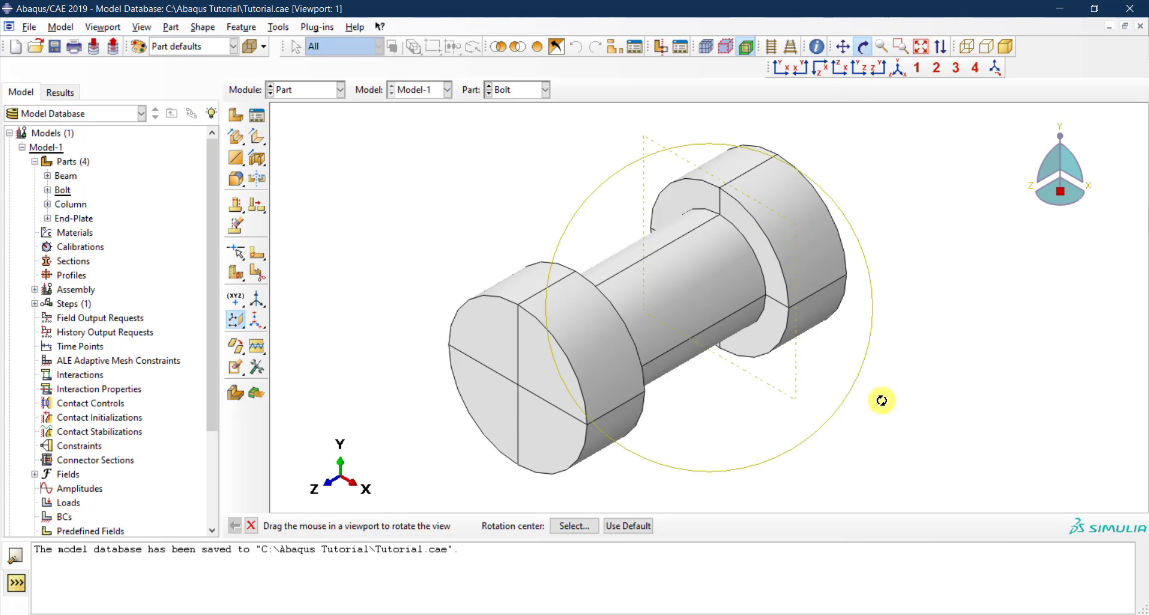
drag(716, 443, 716, 328)
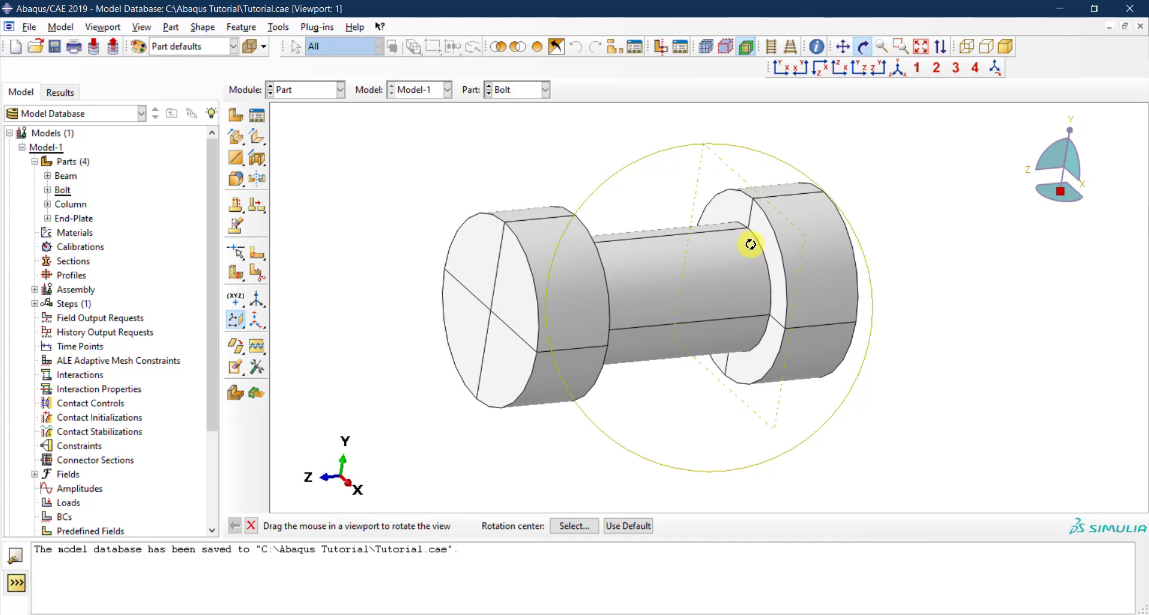
drag(838, 413, 823, 252)
middle_click(824, 252)
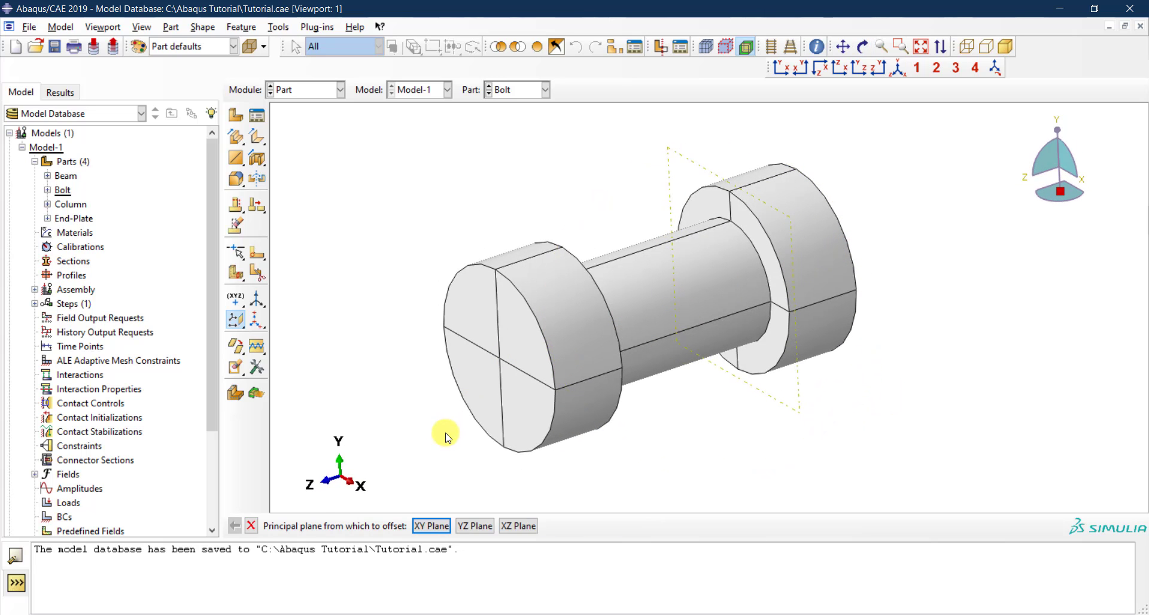
click(431, 527)
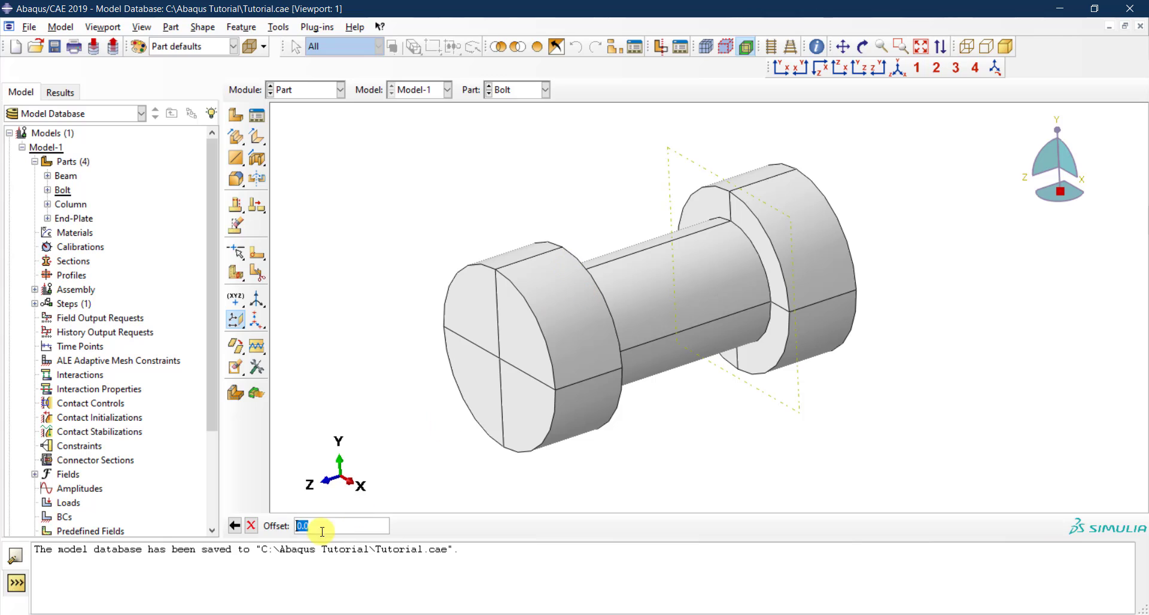
text(25)
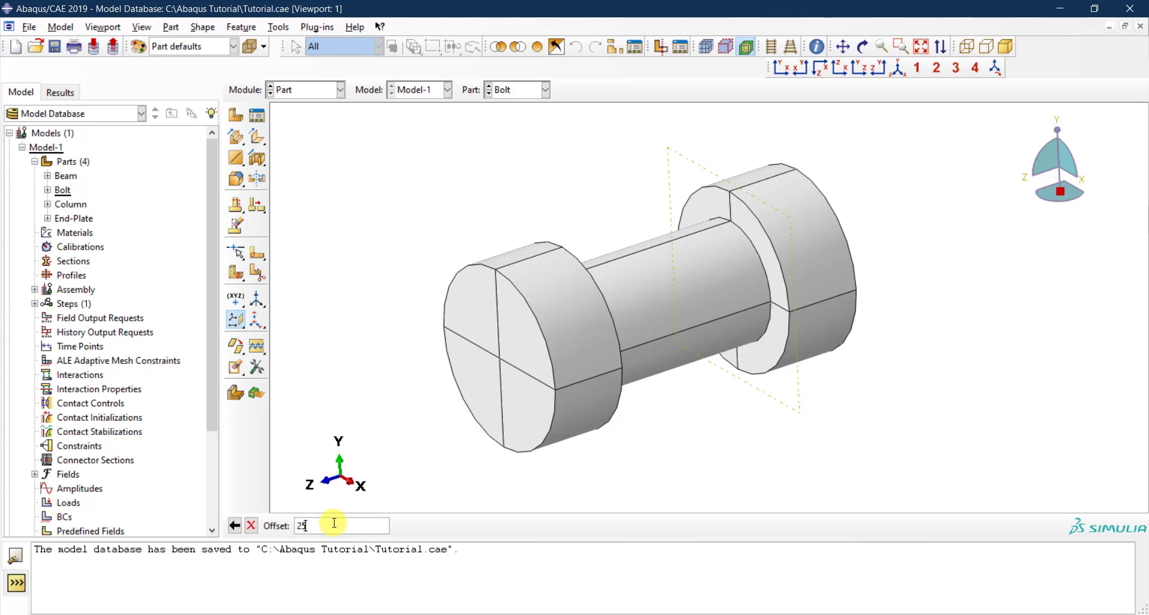
key(Return)
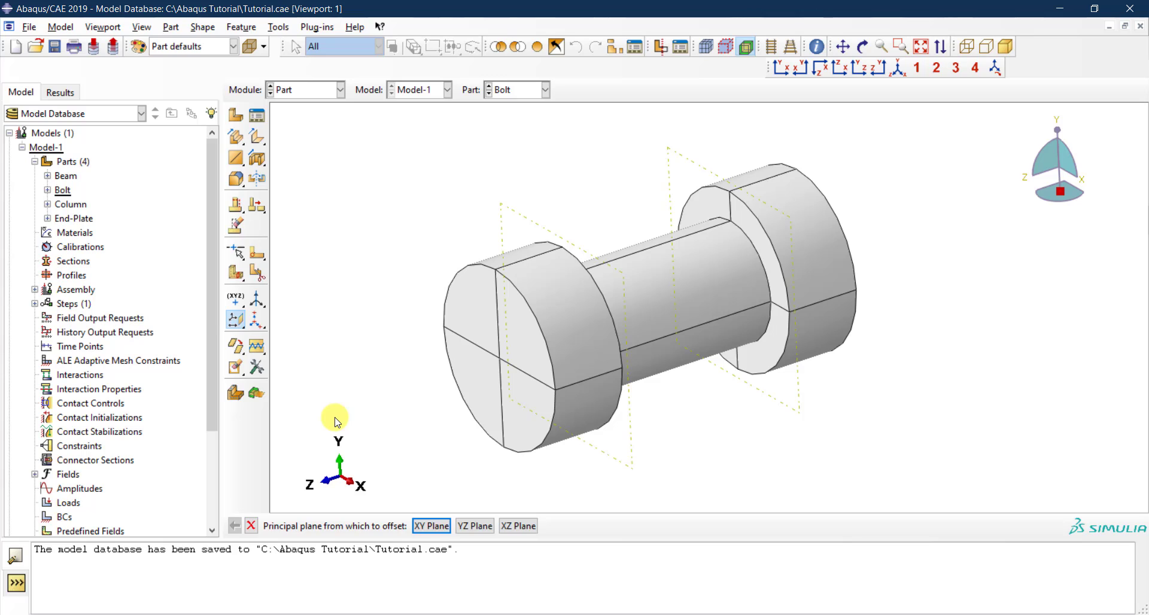
key(Return)
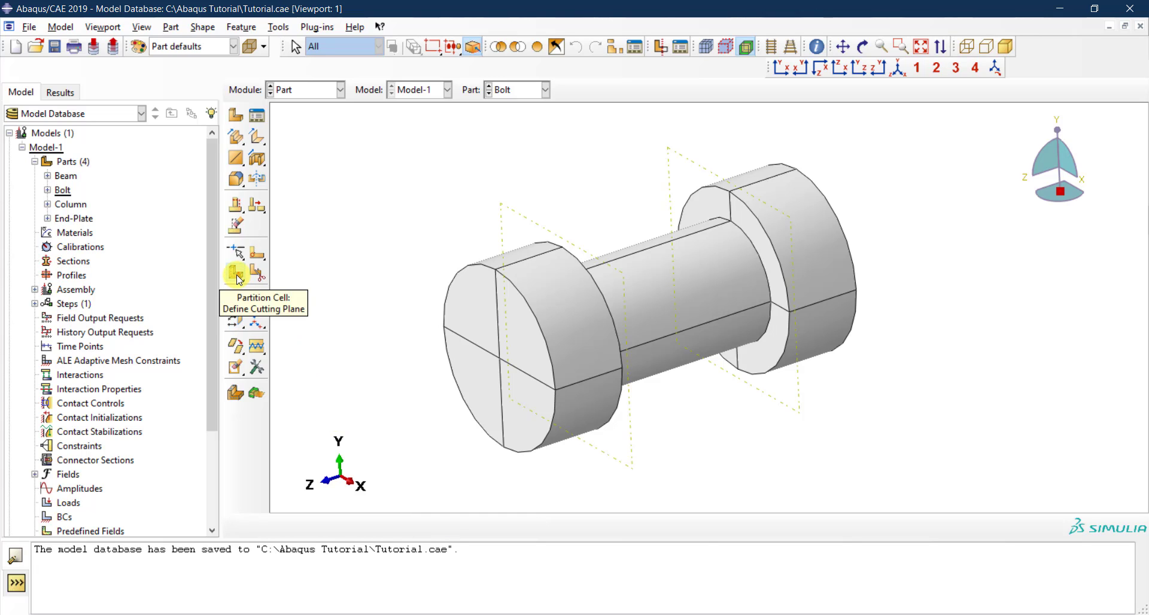
Step: Partition all bolt cells with the datum plane at the far head's inner face
drag(238, 279, 276, 278)
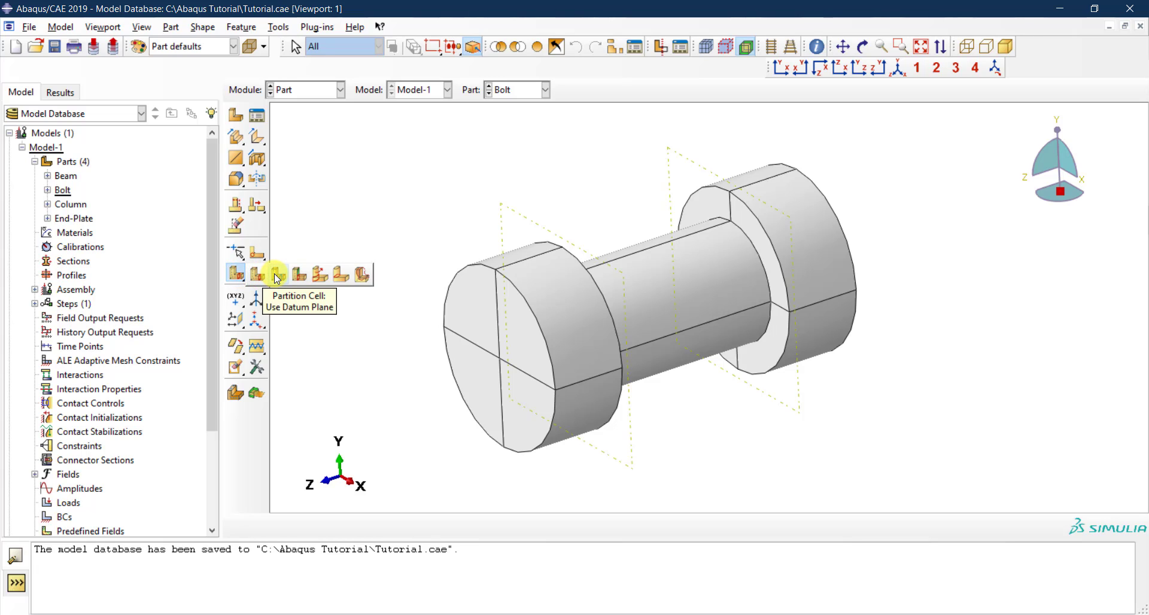
click(277, 278)
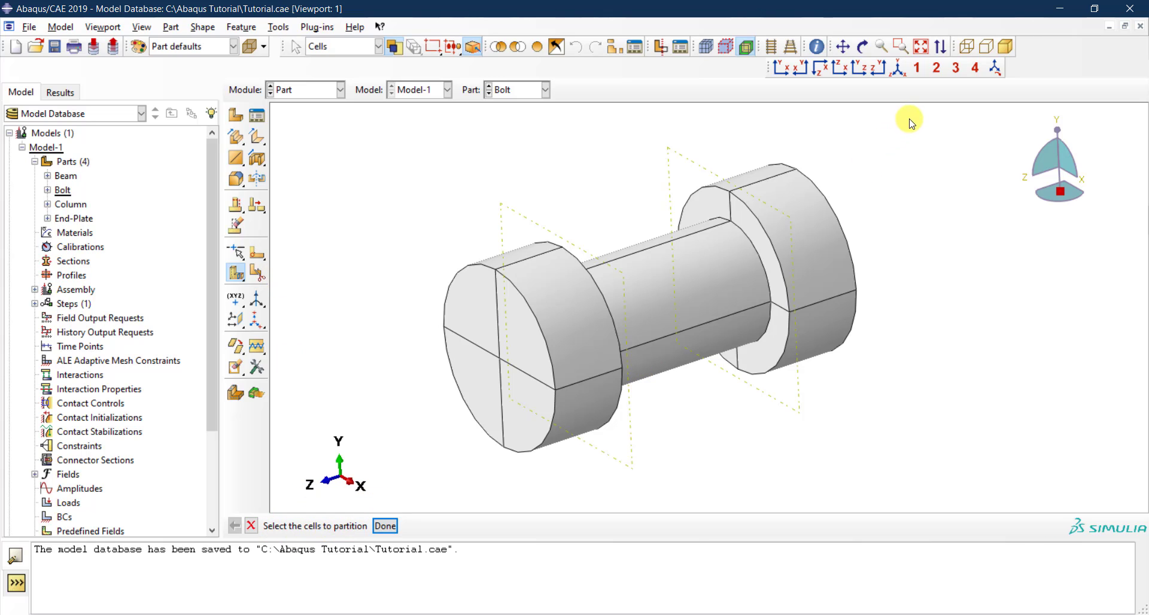
drag(908, 118, 380, 491)
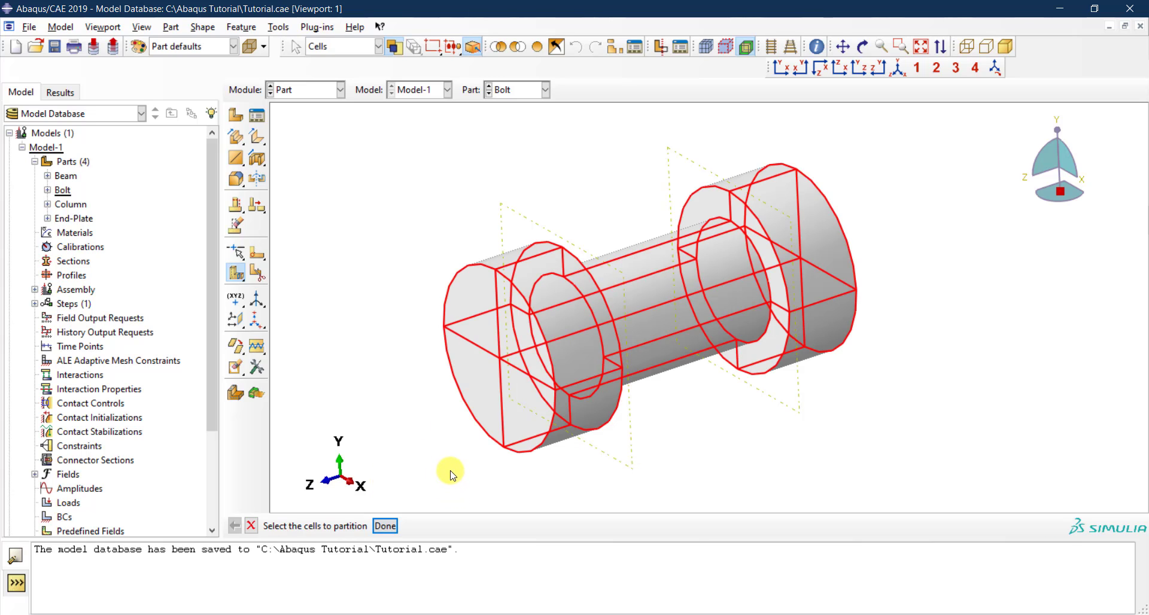
click(386, 528)
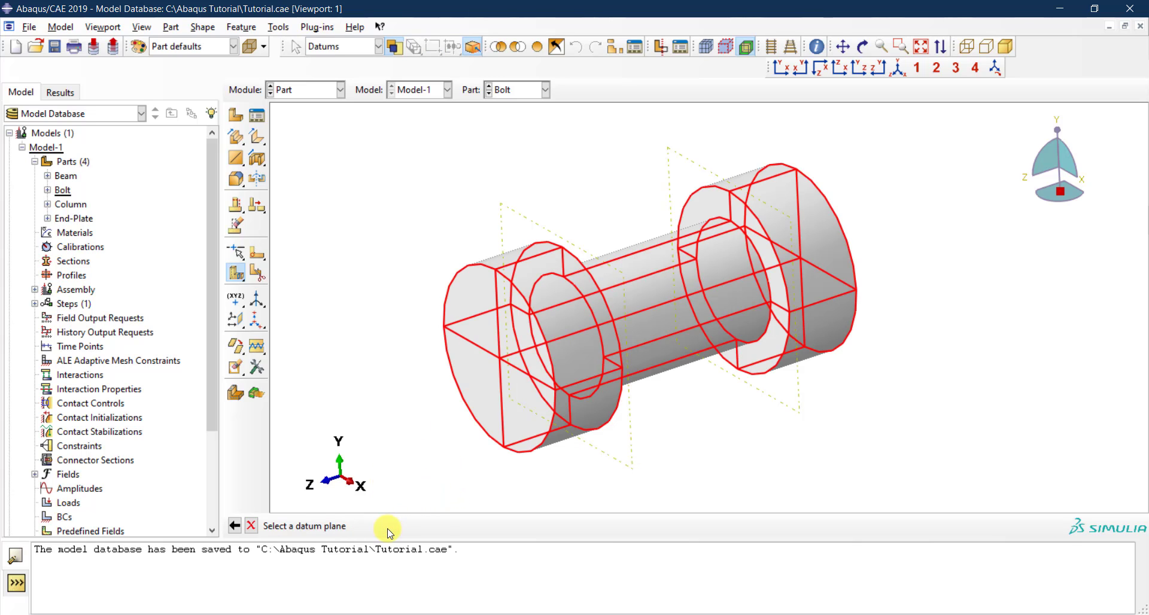
click(672, 155)
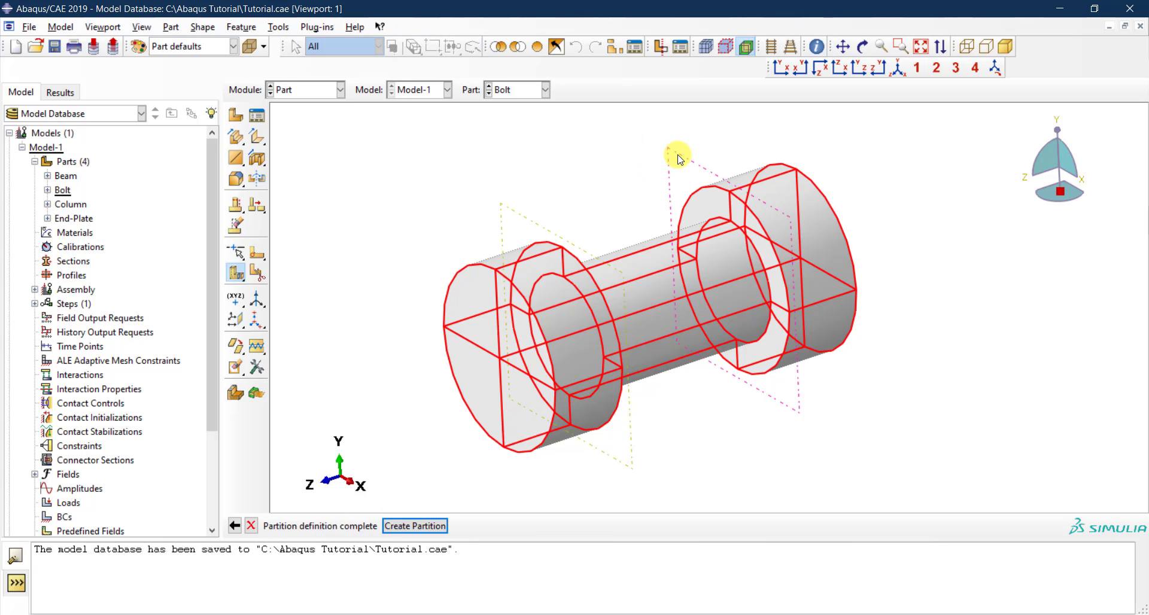
click(430, 529)
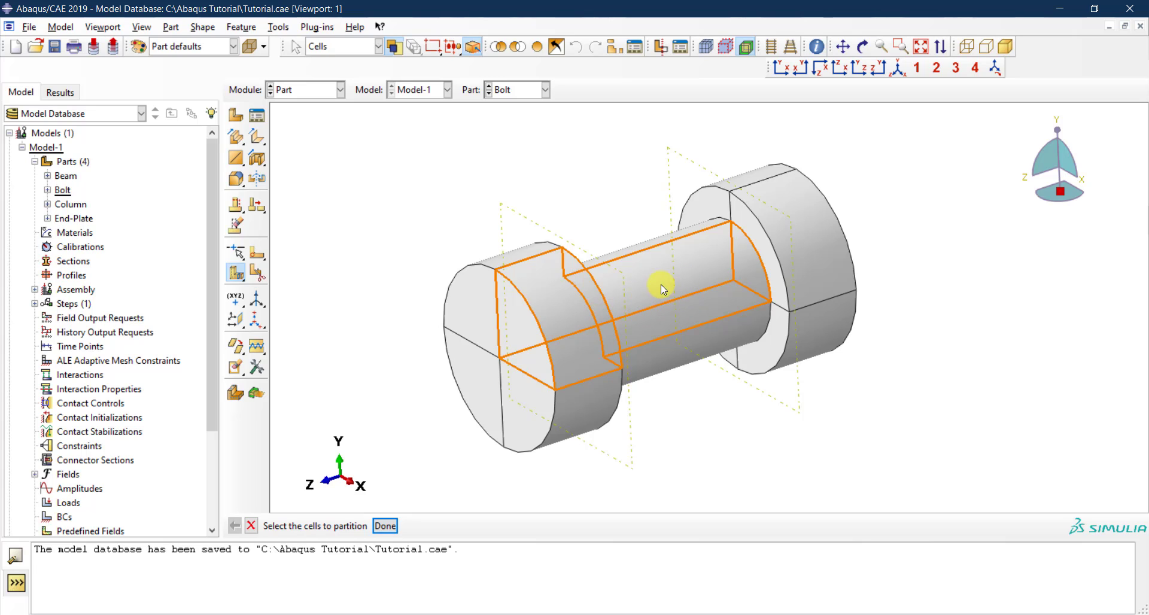
Step: Partition the near head and shank cells with the datum plane at the near head's inner face
drag(674, 480, 402, 223)
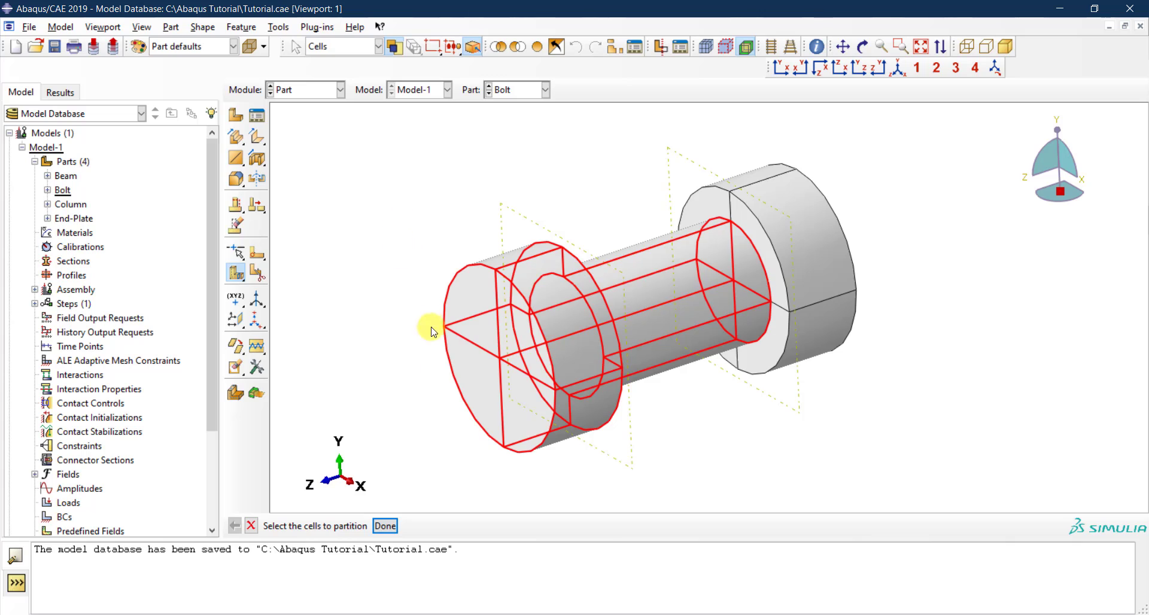
click(386, 526)
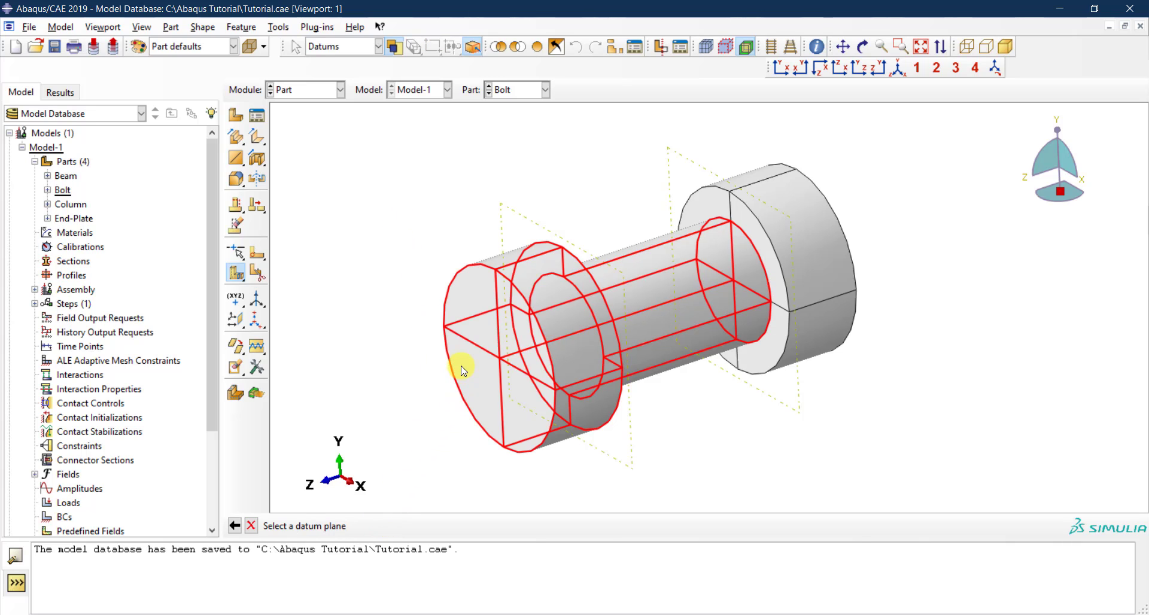
click(521, 217)
click(435, 526)
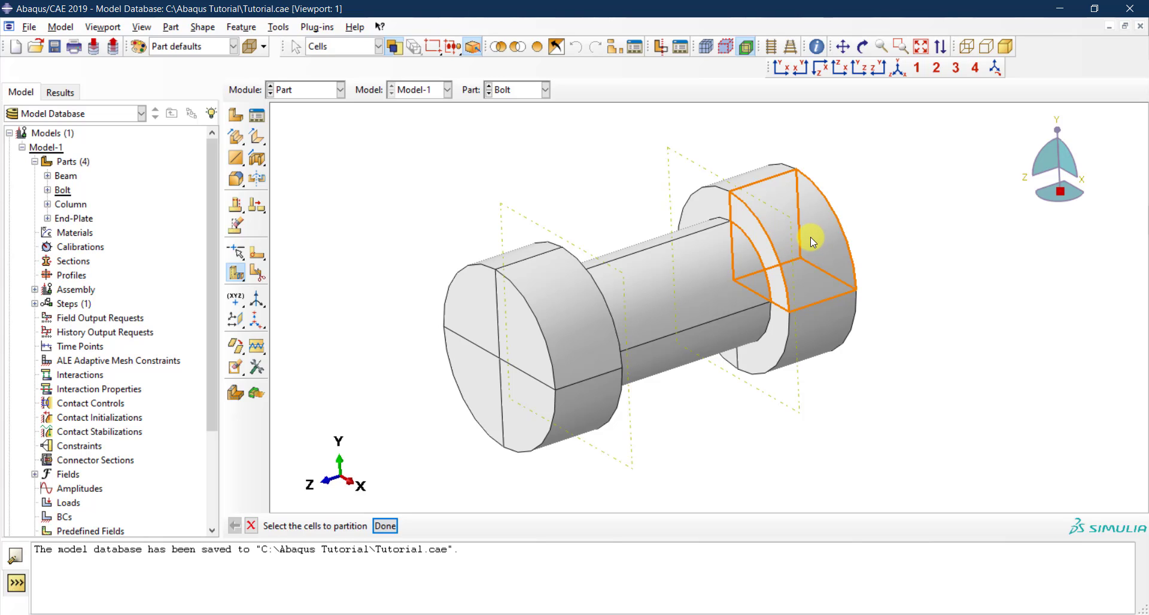
click(387, 526)
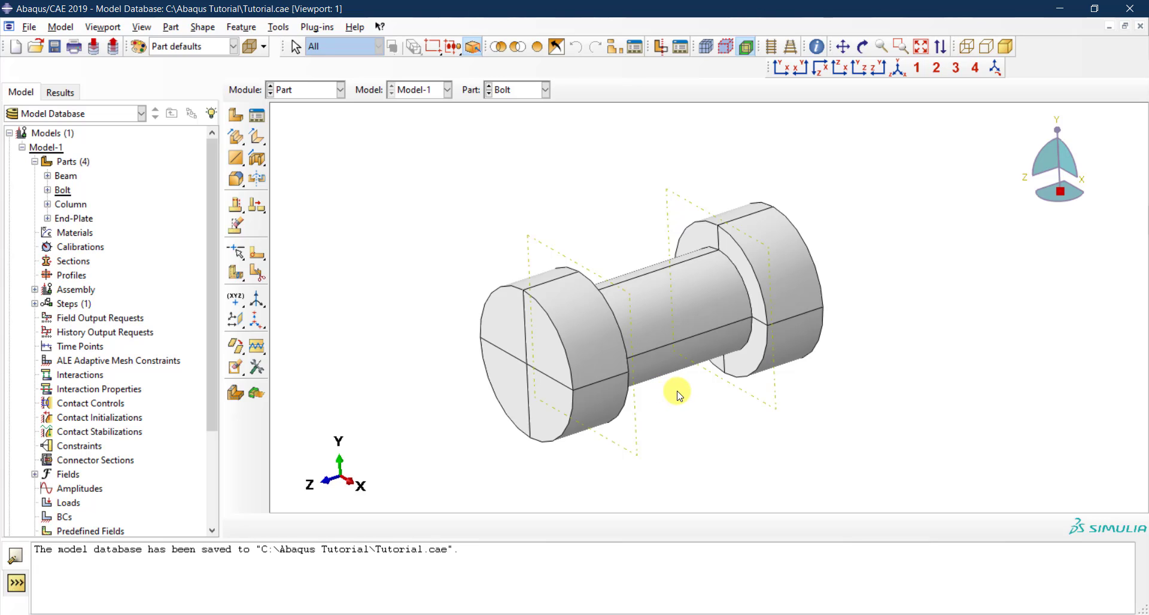
Step: Switch the displayed part from Bolt to Column
scroll(677, 392, up, 2)
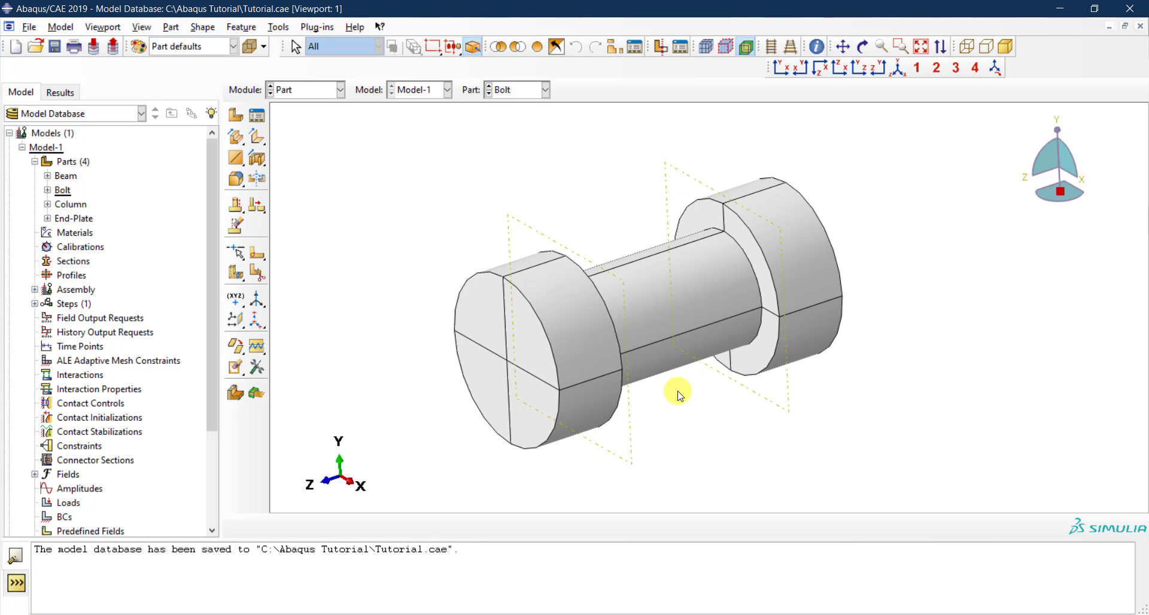
click(307, 91)
click(307, 93)
click(513, 91)
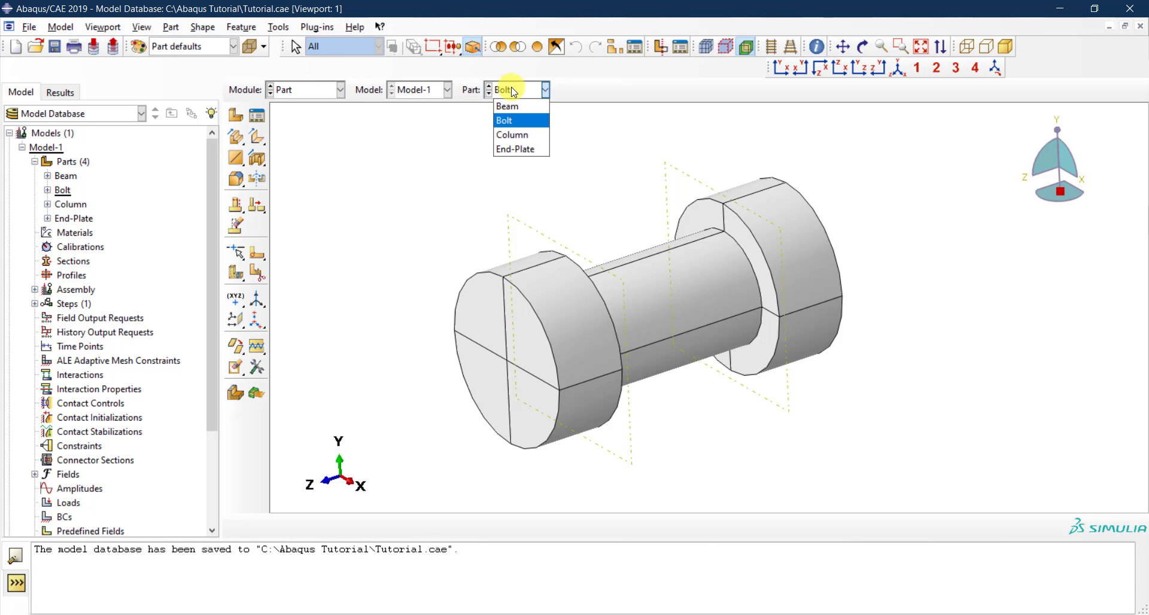
click(518, 135)
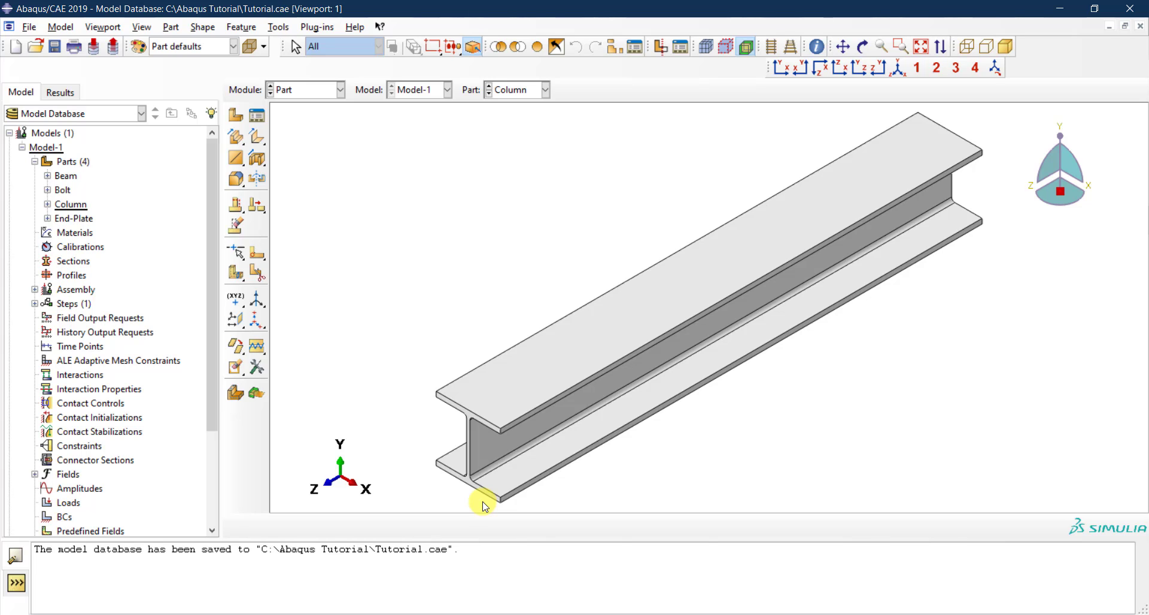
Step: Examine the web-to-flange fillets at the near end of the Column
scroll(485, 506, up, 3)
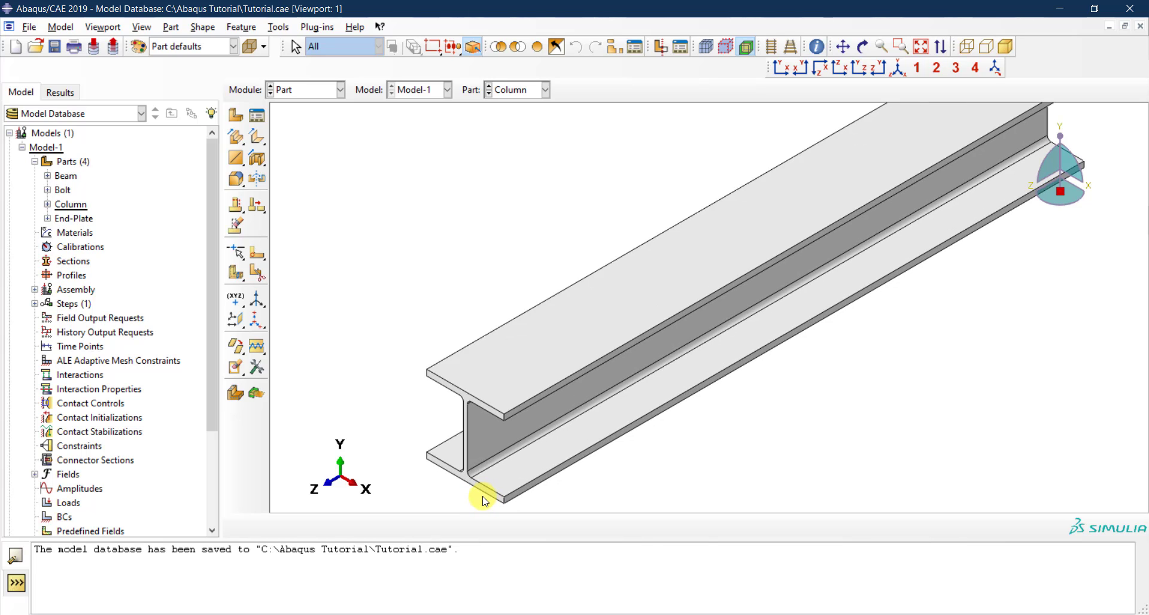
scroll(485, 502, up, 1)
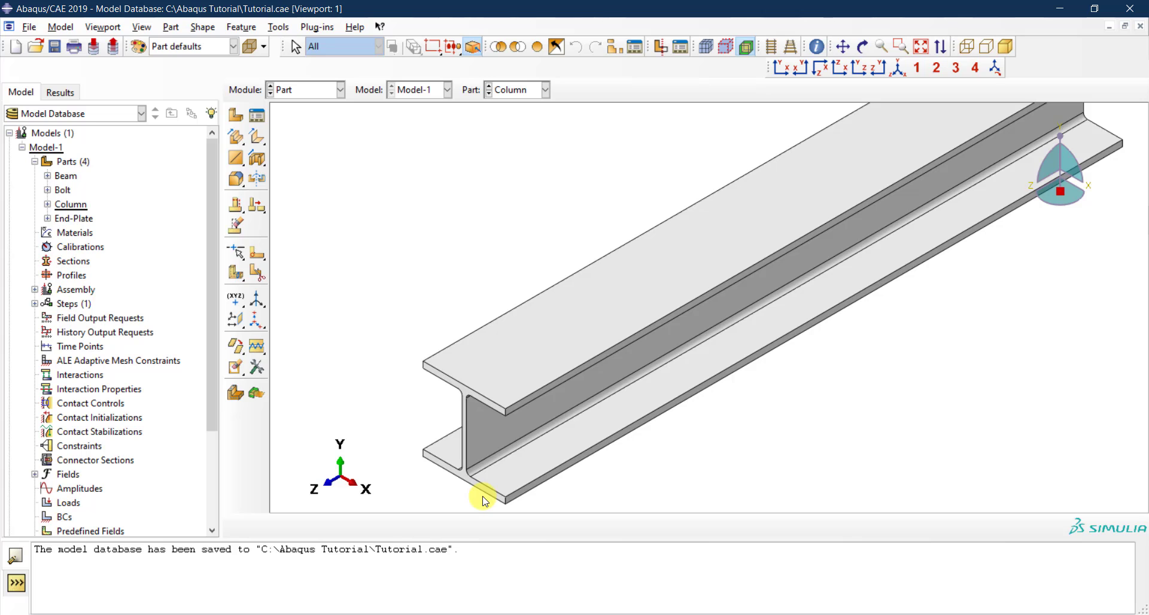
scroll(485, 501, up, 3)
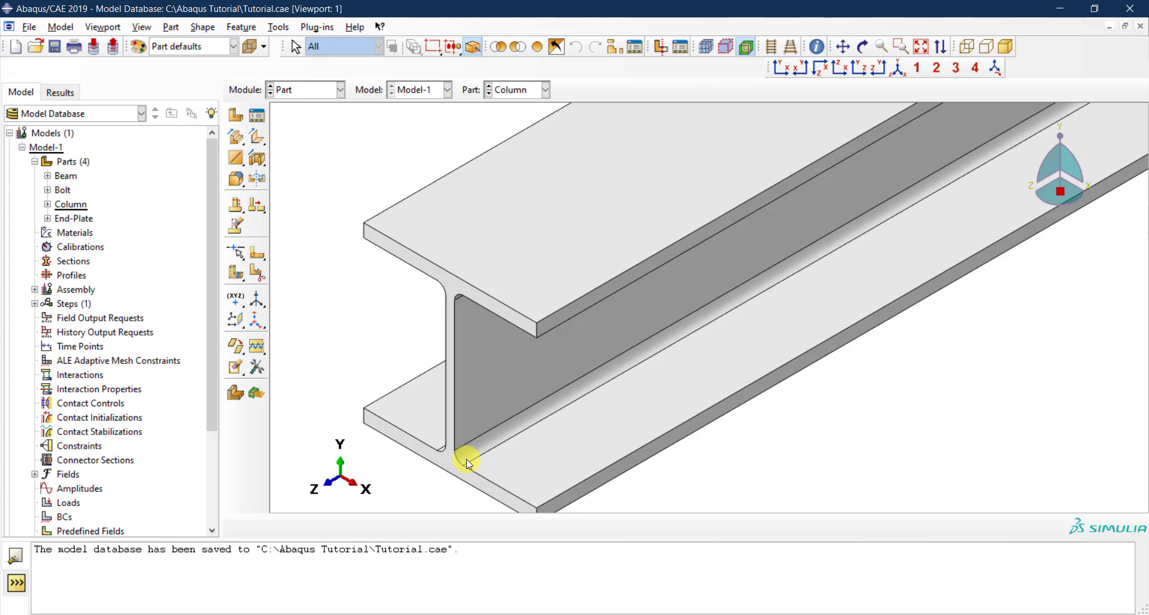
scroll(465, 458, down, 1)
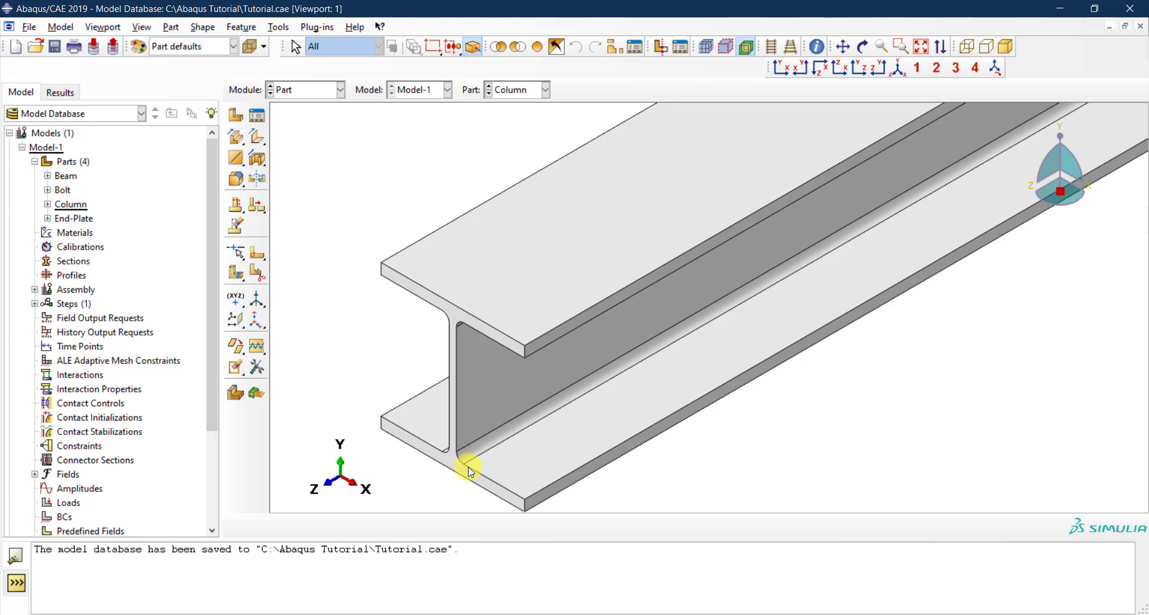
scroll(462, 461, up, 2)
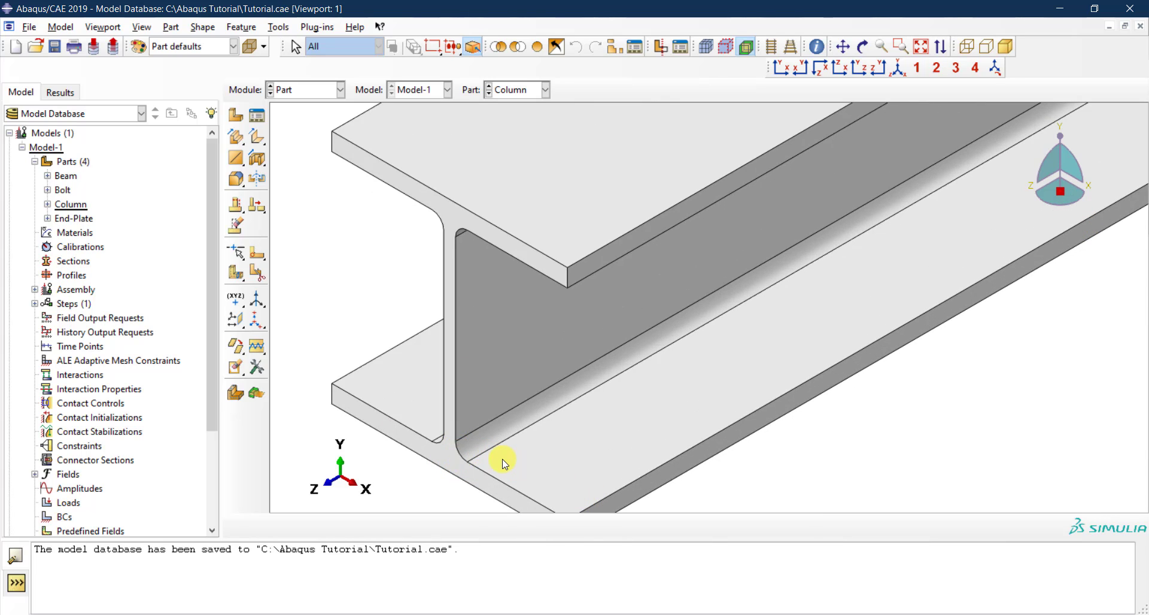
scroll(475, 457, down, 2)
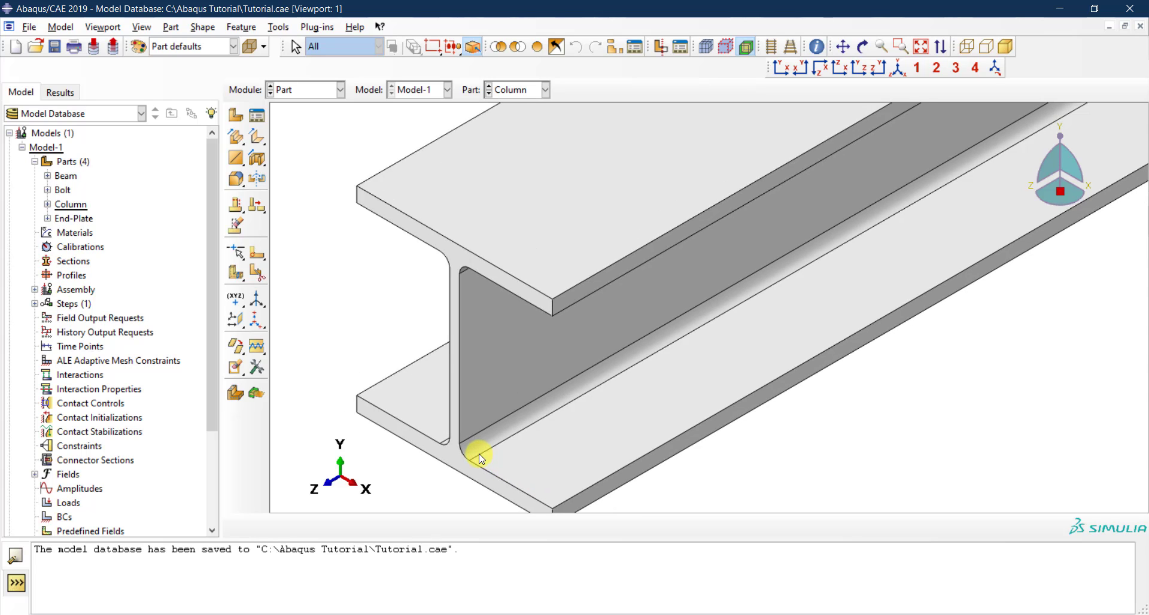
scroll(479, 456, down, 1)
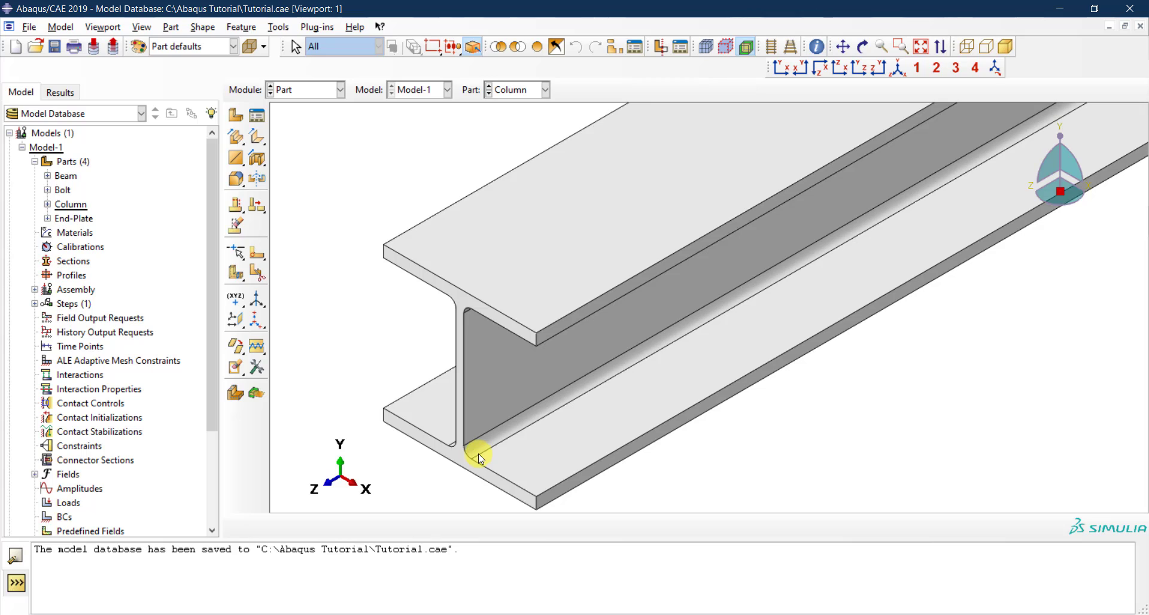
Step: Partition the Column with a three-point cutting plane through both upper fillet ends on the web and the upper fillet edge's midpoint
click(237, 271)
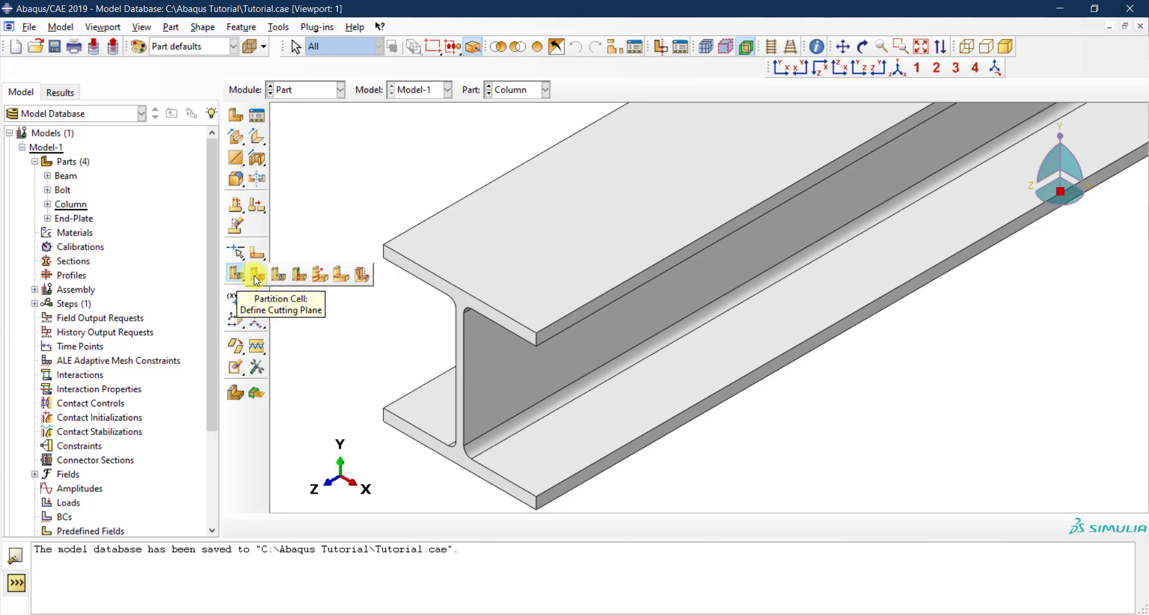
click(256, 275)
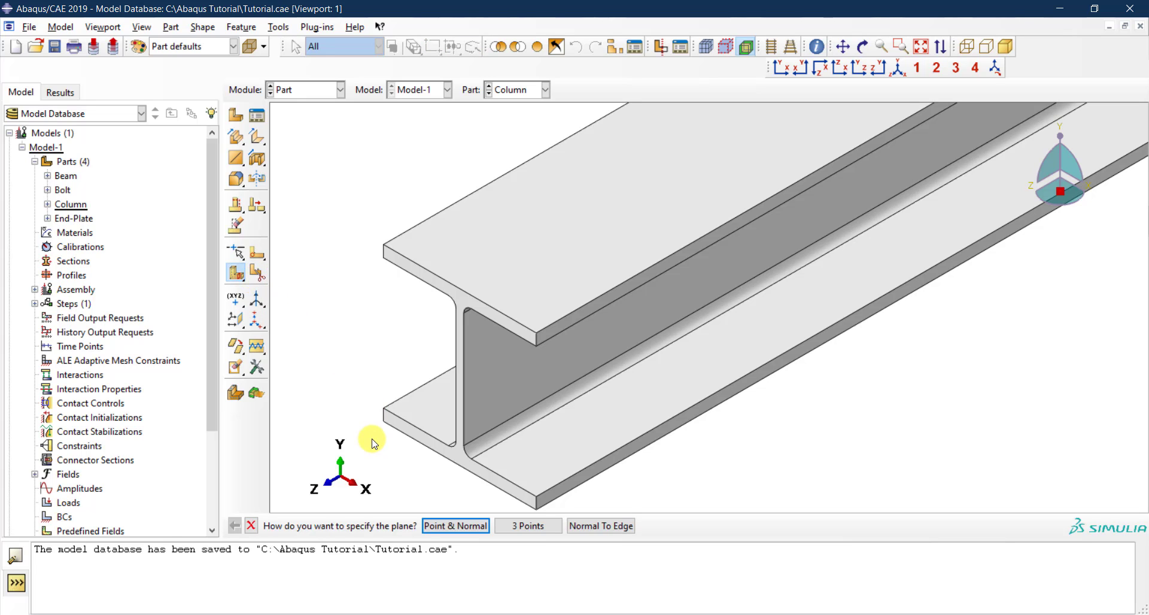
scroll(373, 433, down, 4)
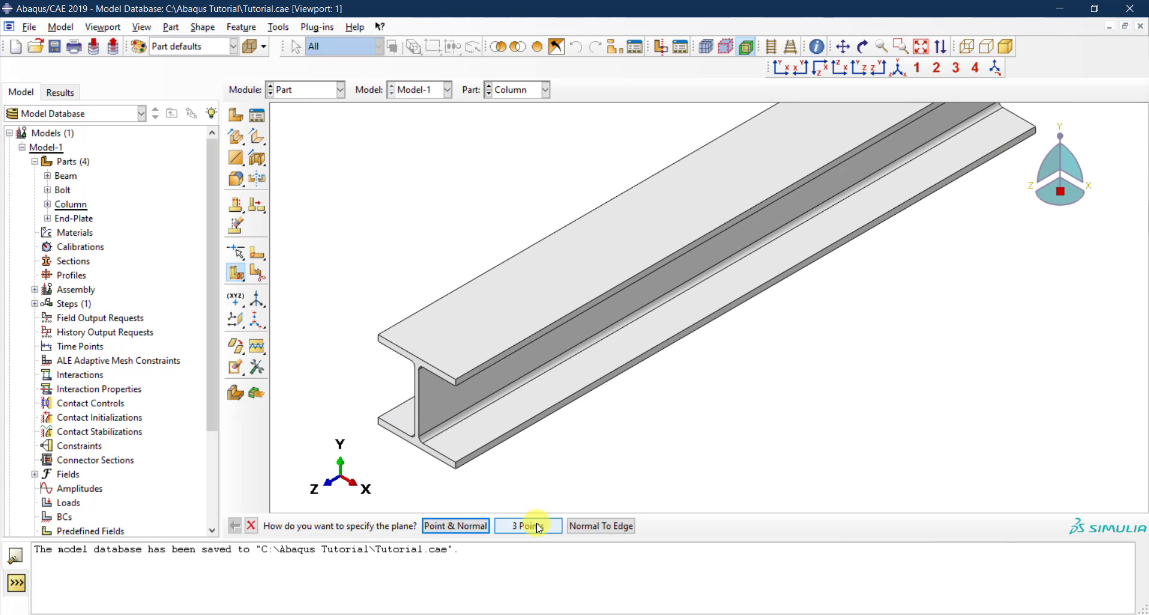
click(532, 526)
scroll(410, 449, up, 5)
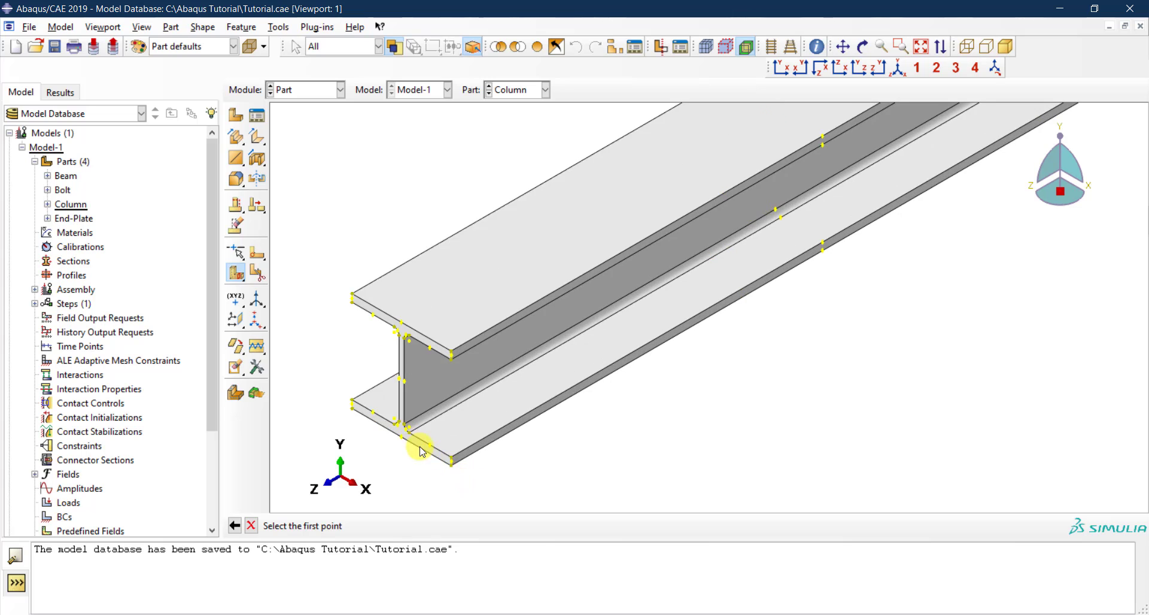
scroll(396, 239, up, 2)
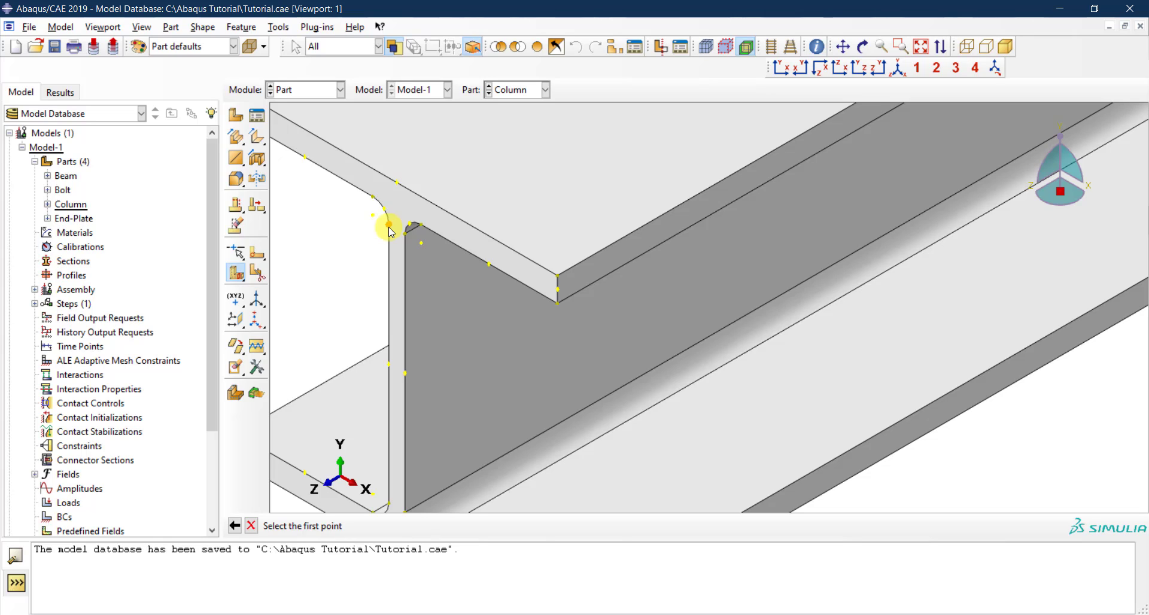
click(389, 226)
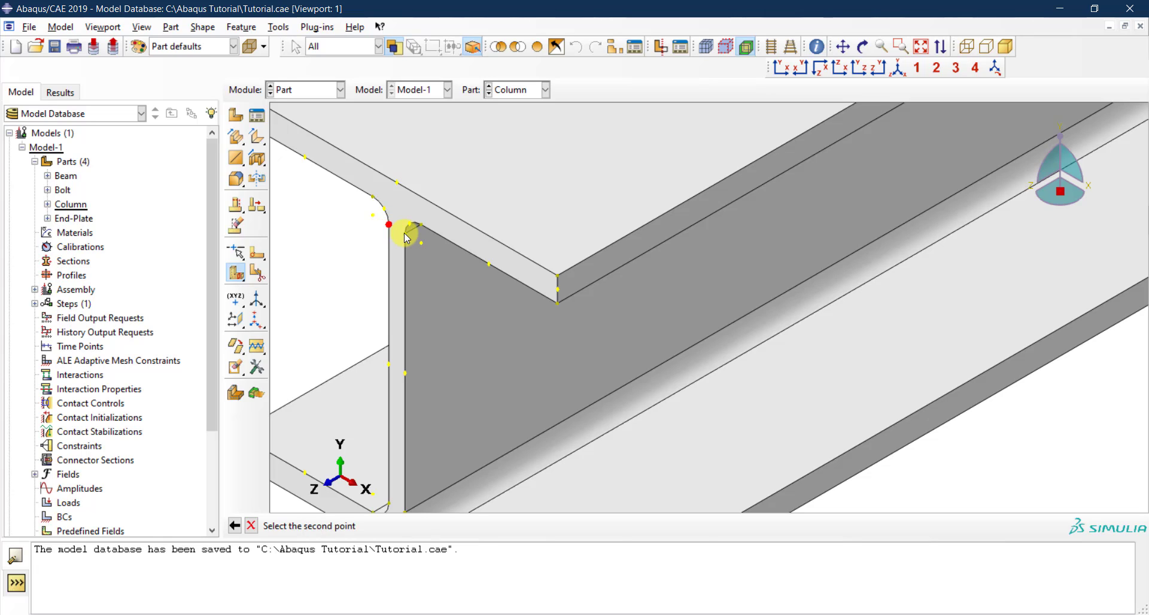
click(405, 234)
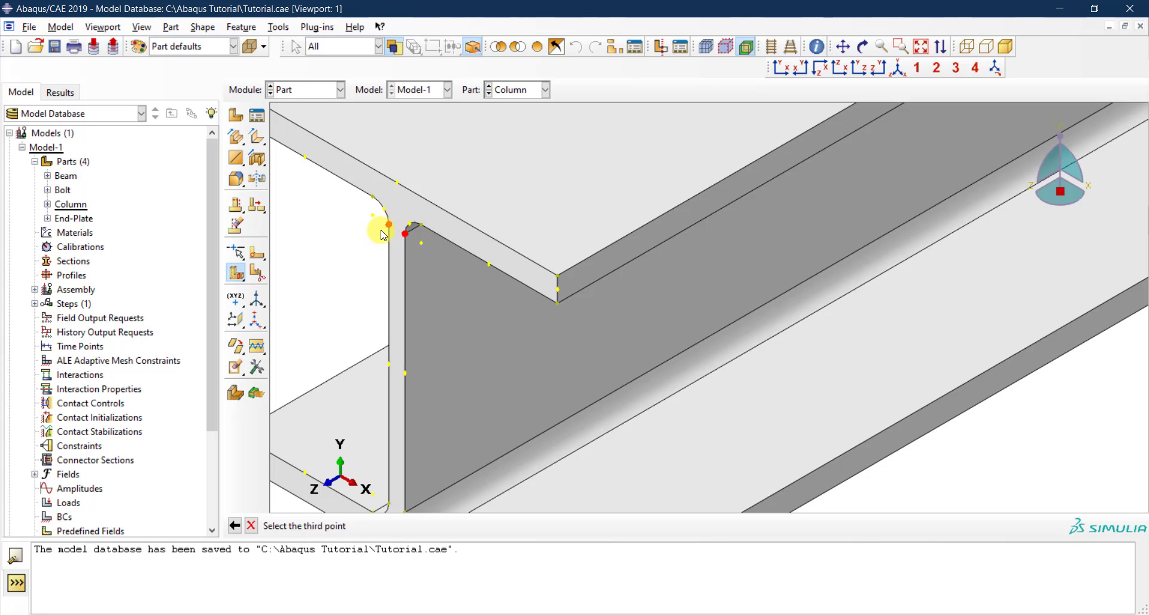
scroll(405, 286, down, 1)
scroll(454, 326, down, 2)
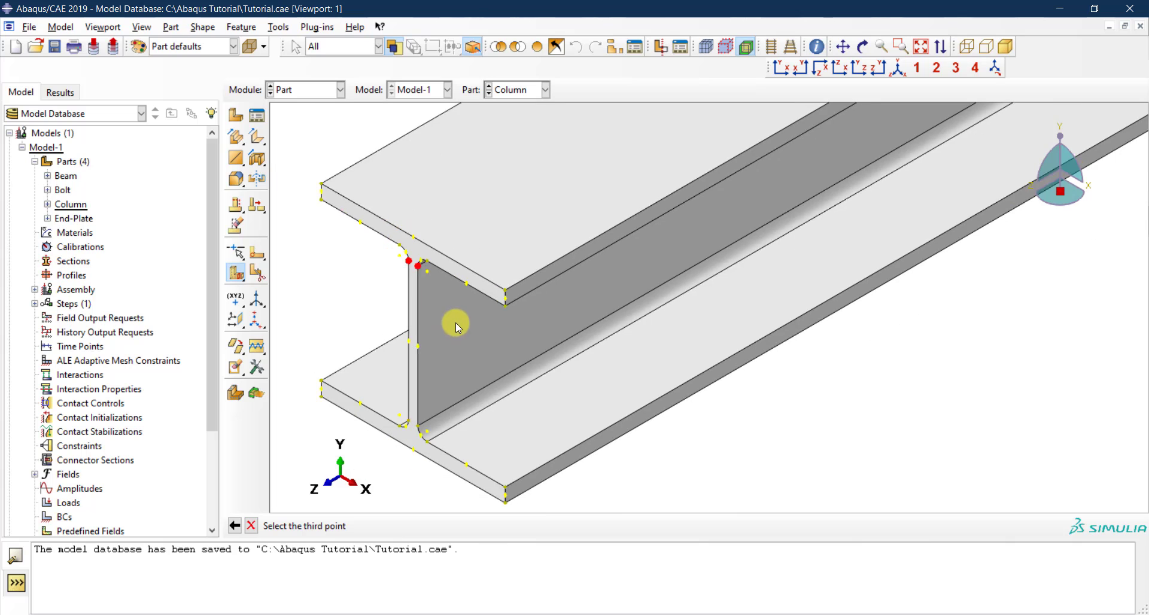
click(864, 53)
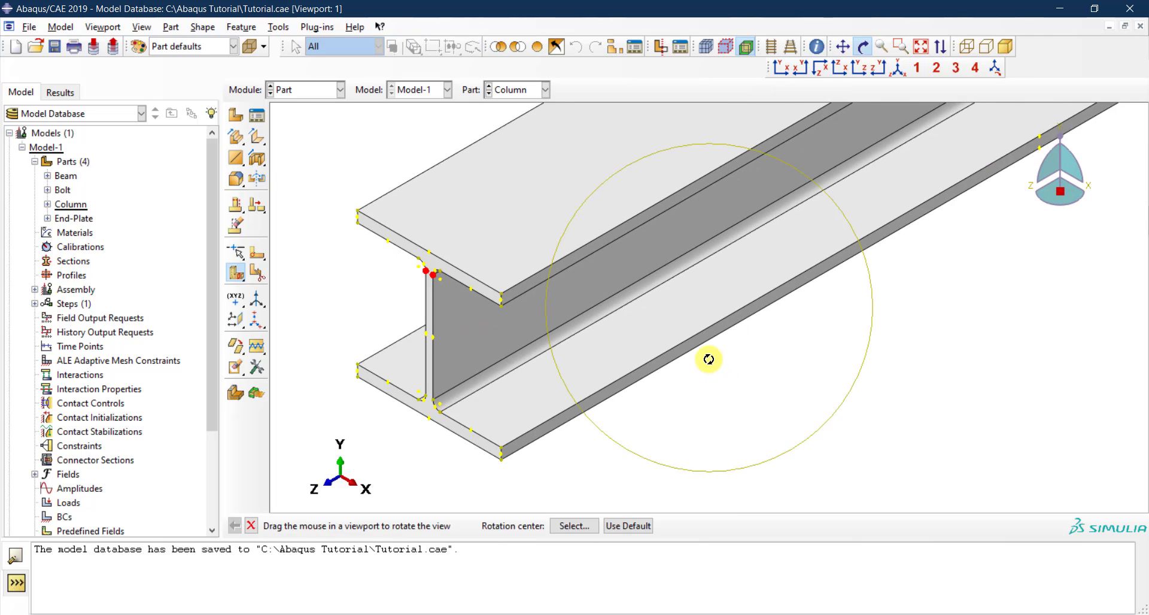
drag(706, 359, 795, 190)
key(Escape)
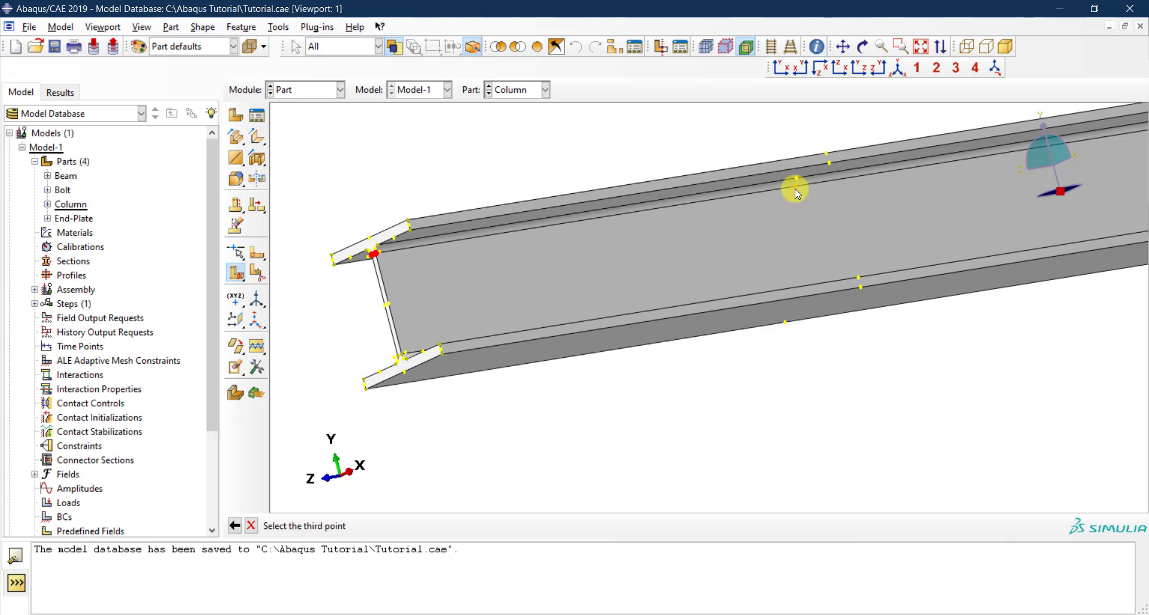
click(794, 188)
click(423, 525)
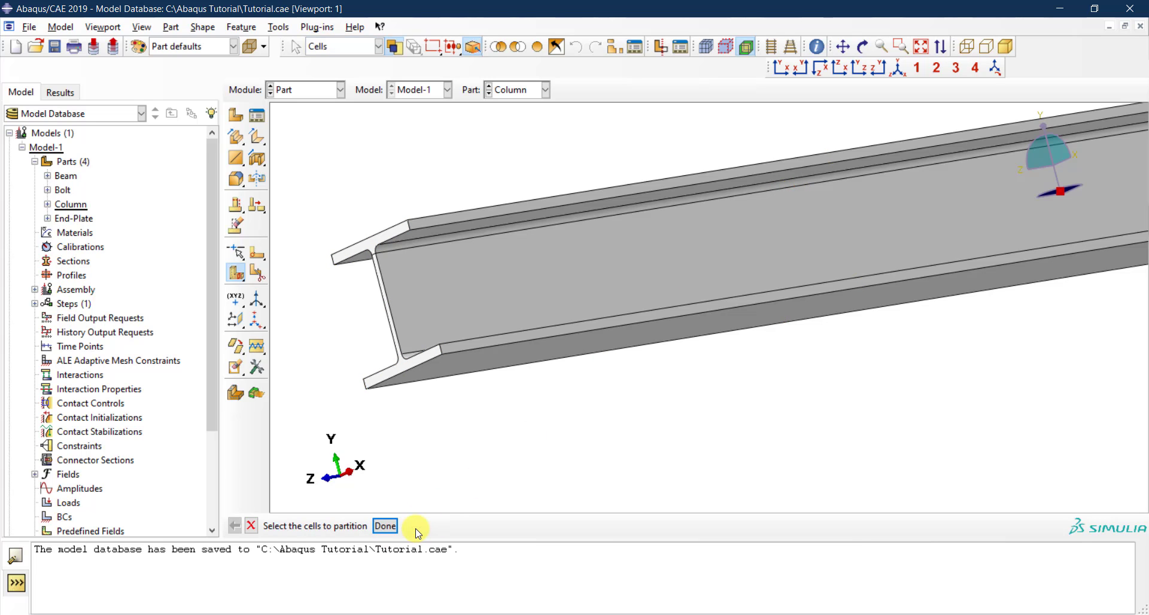
Step: Choose the cell containing the Column's web and lower flange as the cell to partition
scroll(355, 264, up, 5)
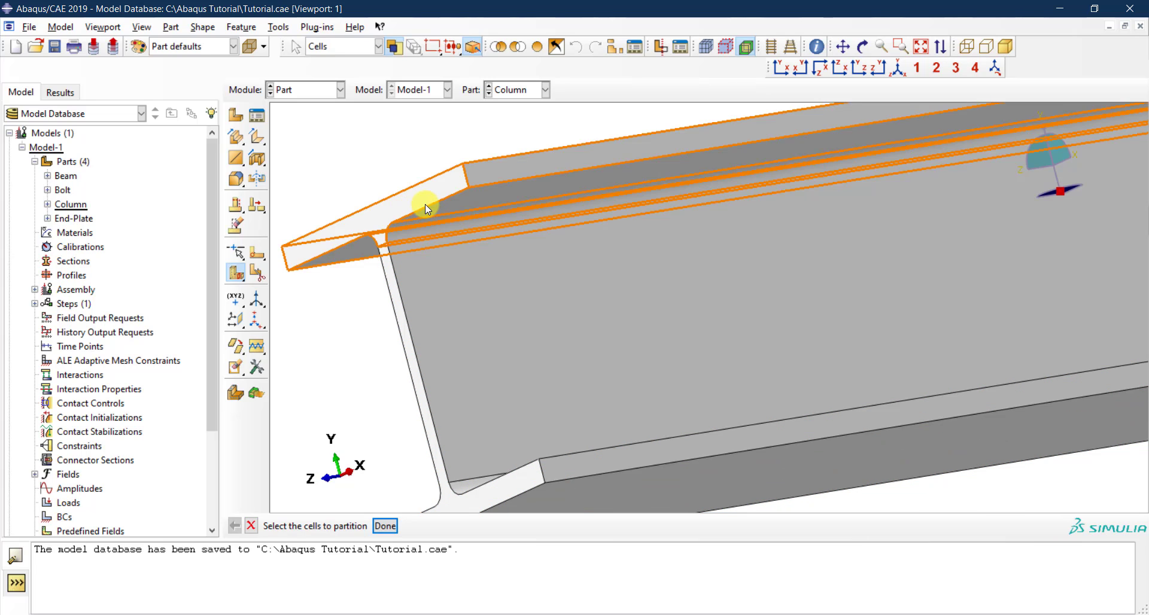
click(862, 46)
drag(626, 167, 654, 149)
click(897, 67)
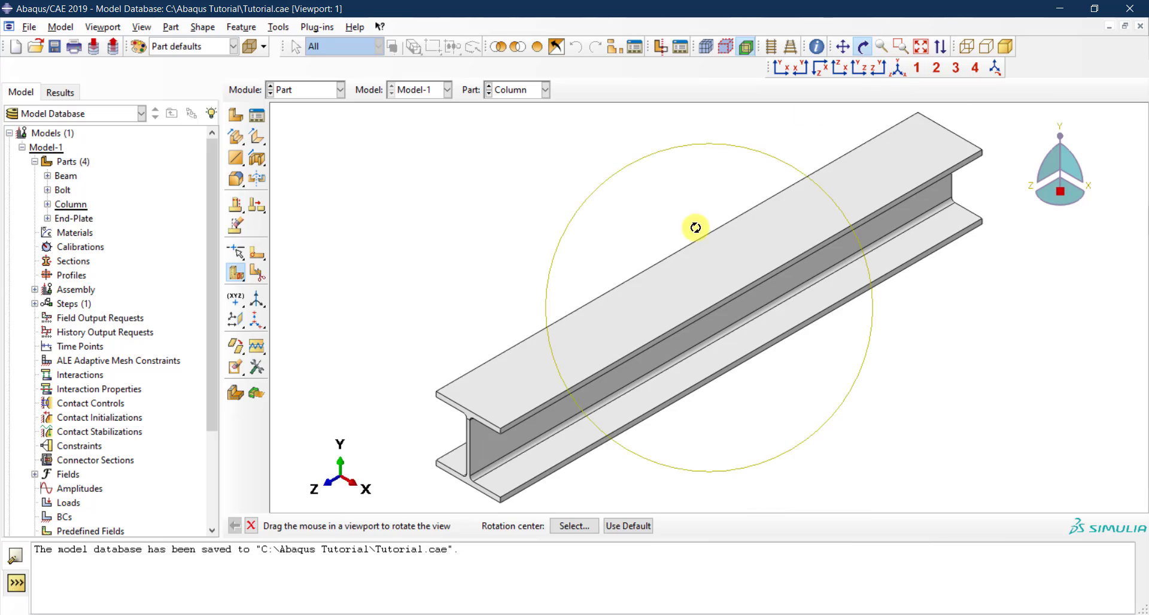
drag(544, 410, 546, 300)
key(Escape)
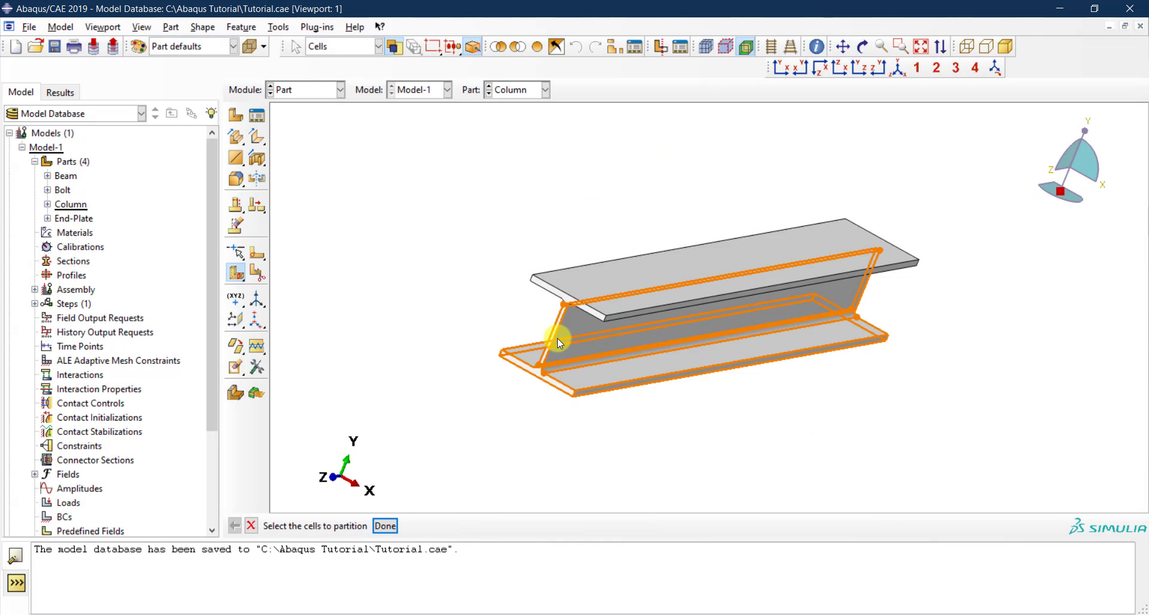
scroll(628, 413, up, 3)
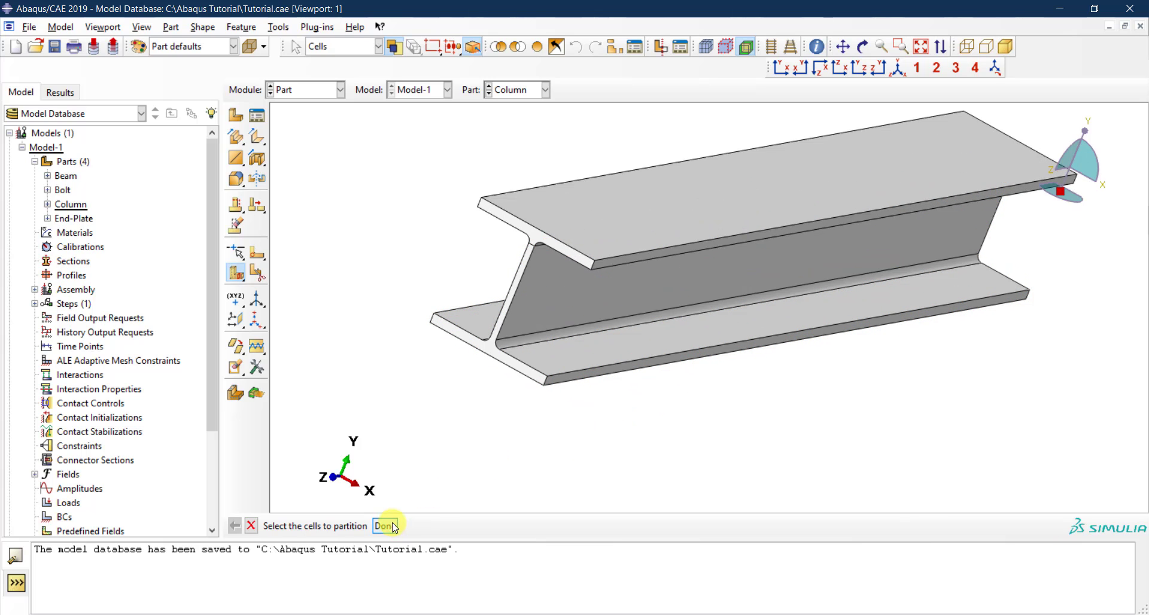
click(390, 528)
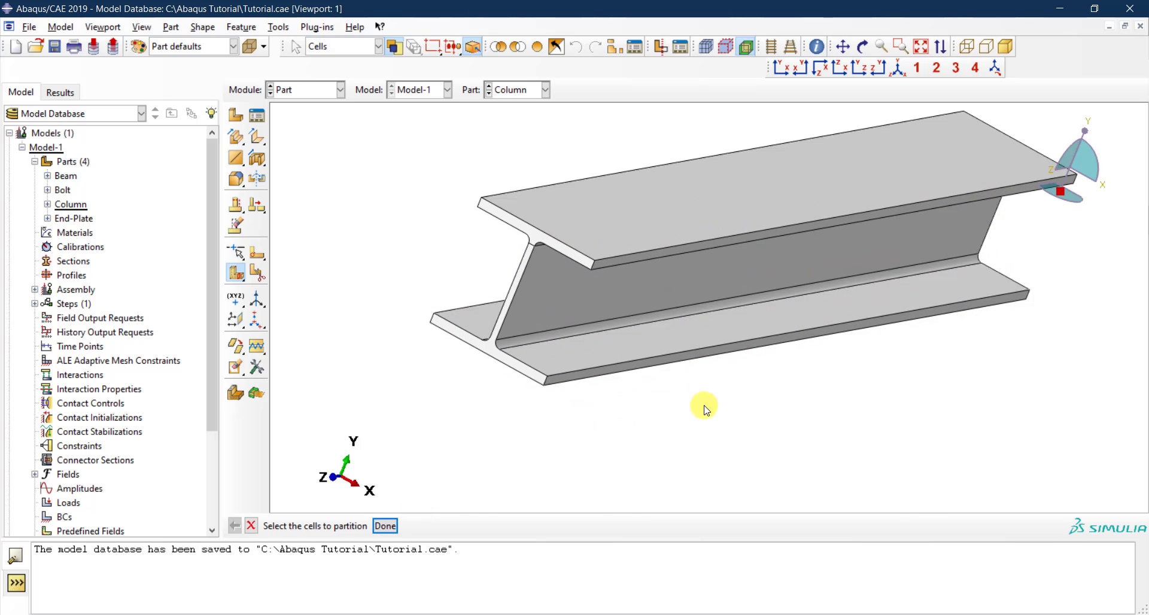
drag(703, 405, 507, 316)
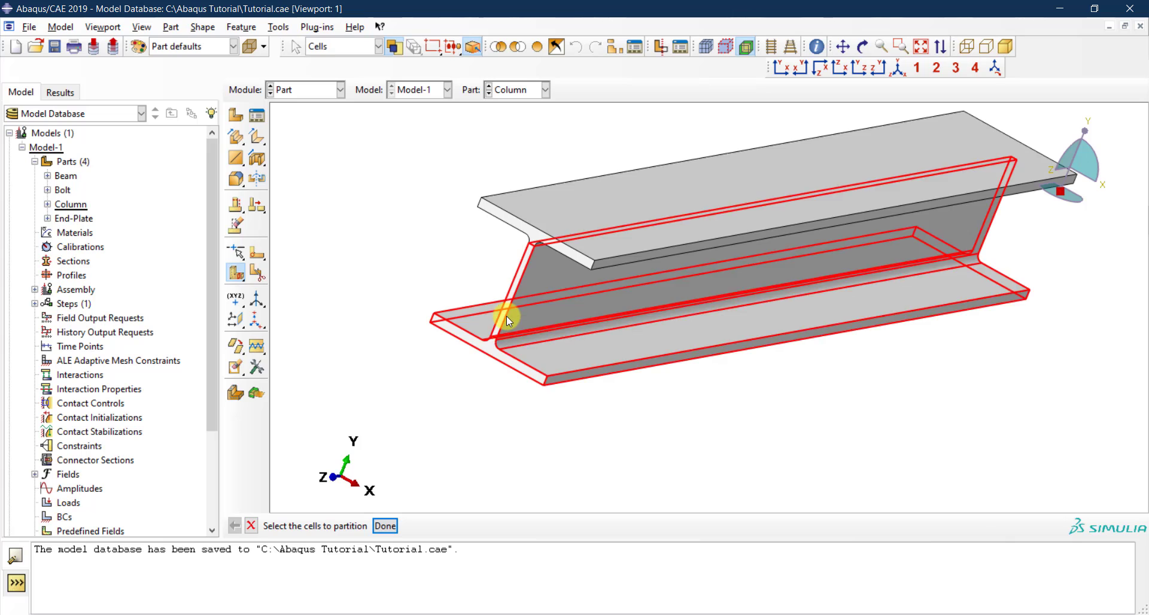
click(386, 525)
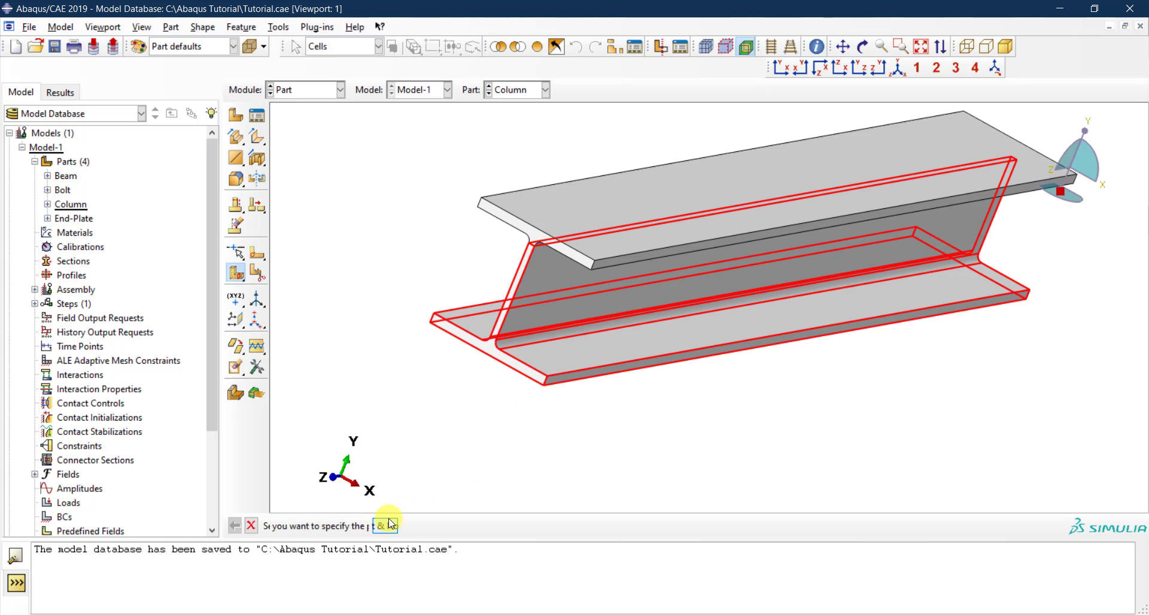
Step: Partition the chosen cell with a three-point cutting plane through both lower fillet ends on the web and the lower fillet edge's midpoint
click(529, 525)
scroll(500, 338, up, 6)
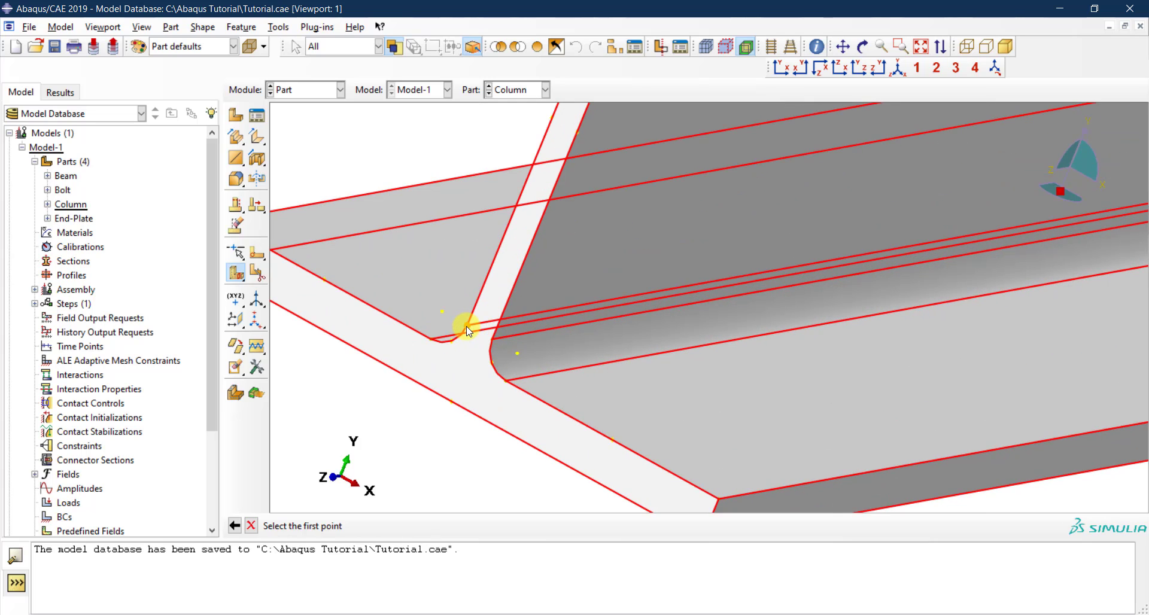
click(466, 326)
click(491, 339)
scroll(458, 368, down, 3)
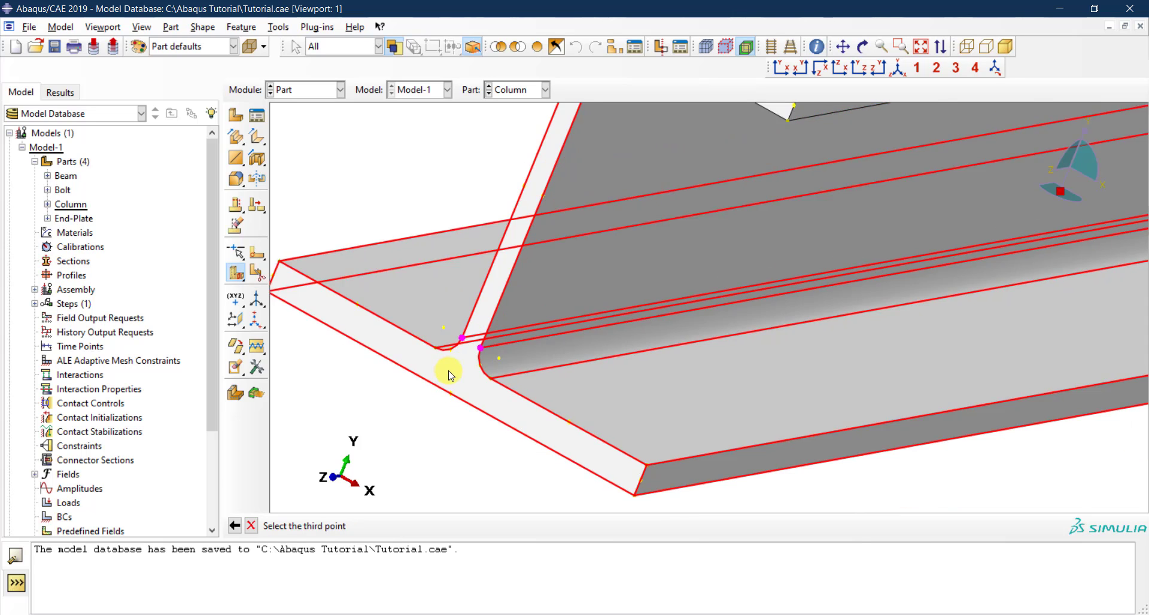
scroll(874, 284, up, 3)
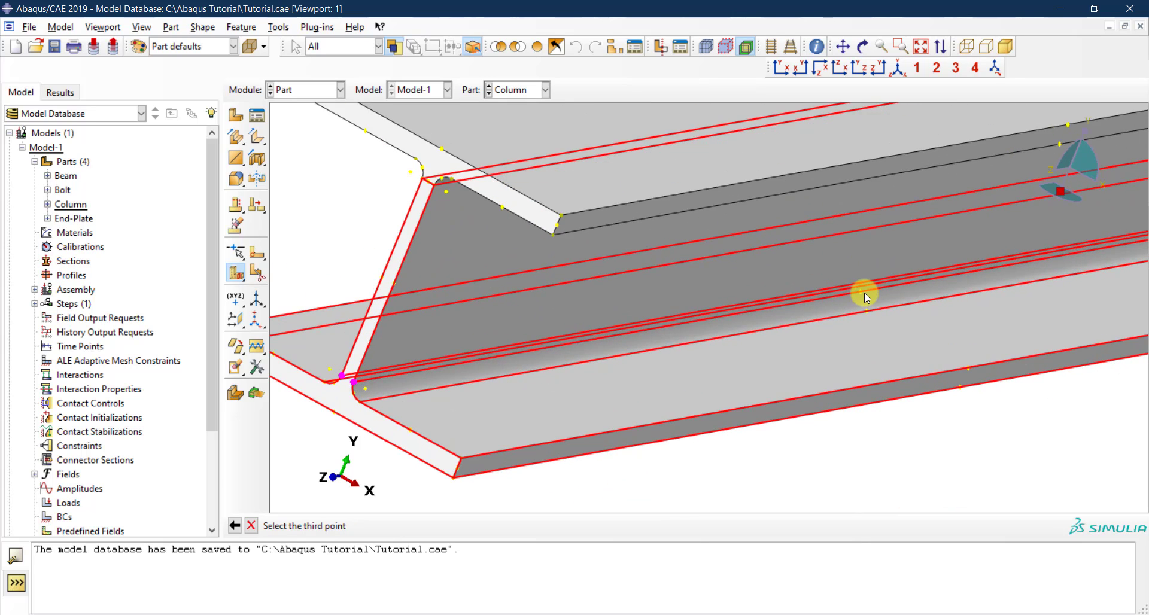
click(861, 293)
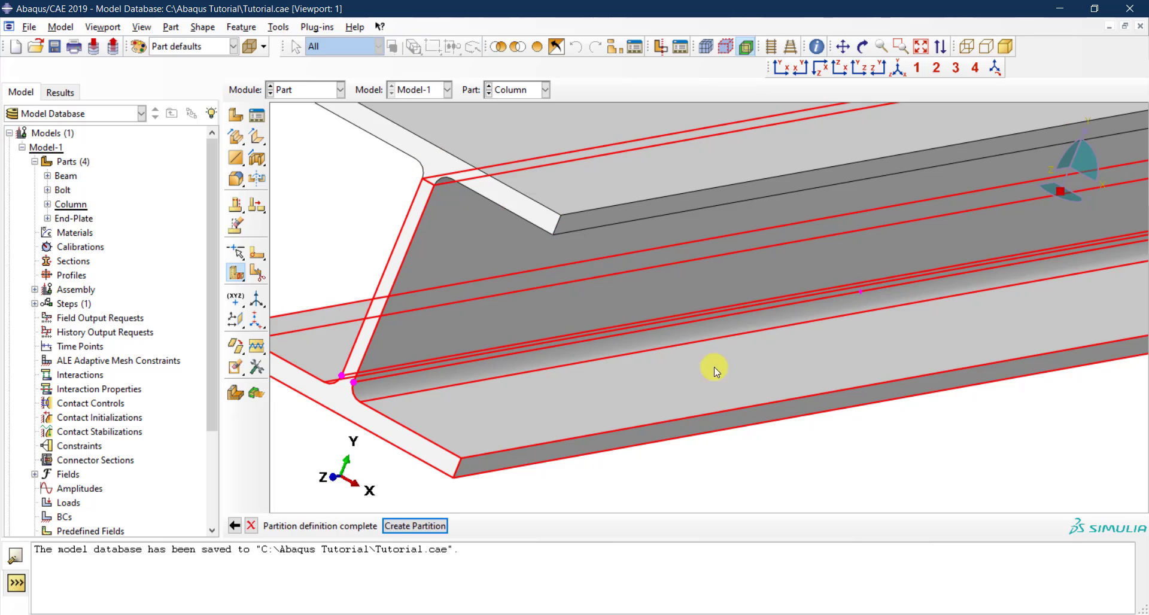
click(429, 525)
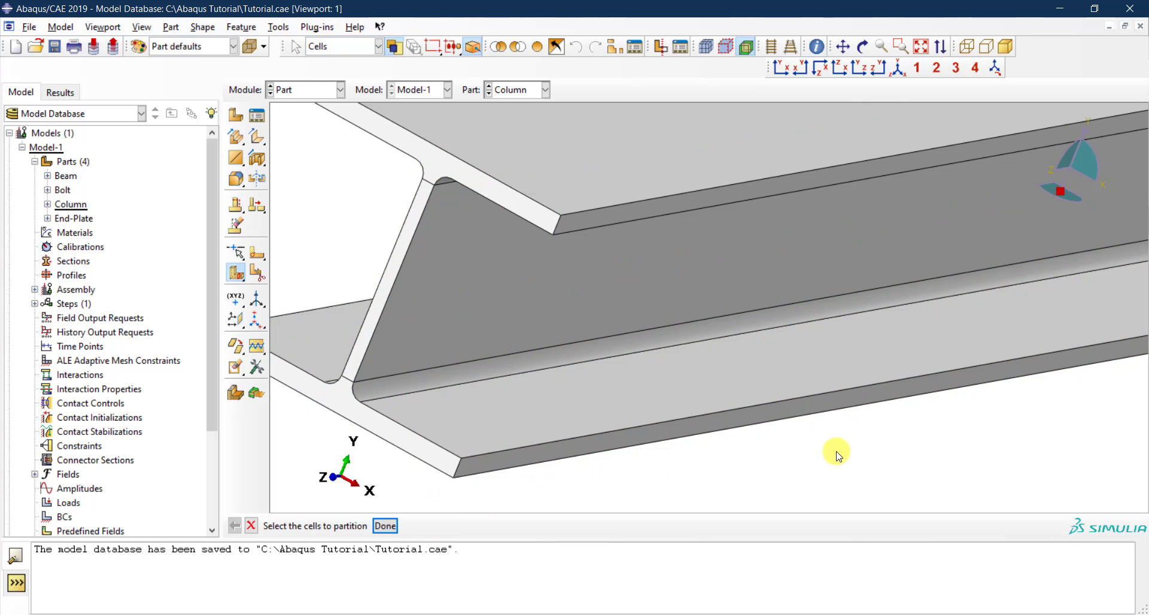
Step: Choose the Column's upper and lower flange cells together as the cells to partition
scroll(817, 454, up, 2)
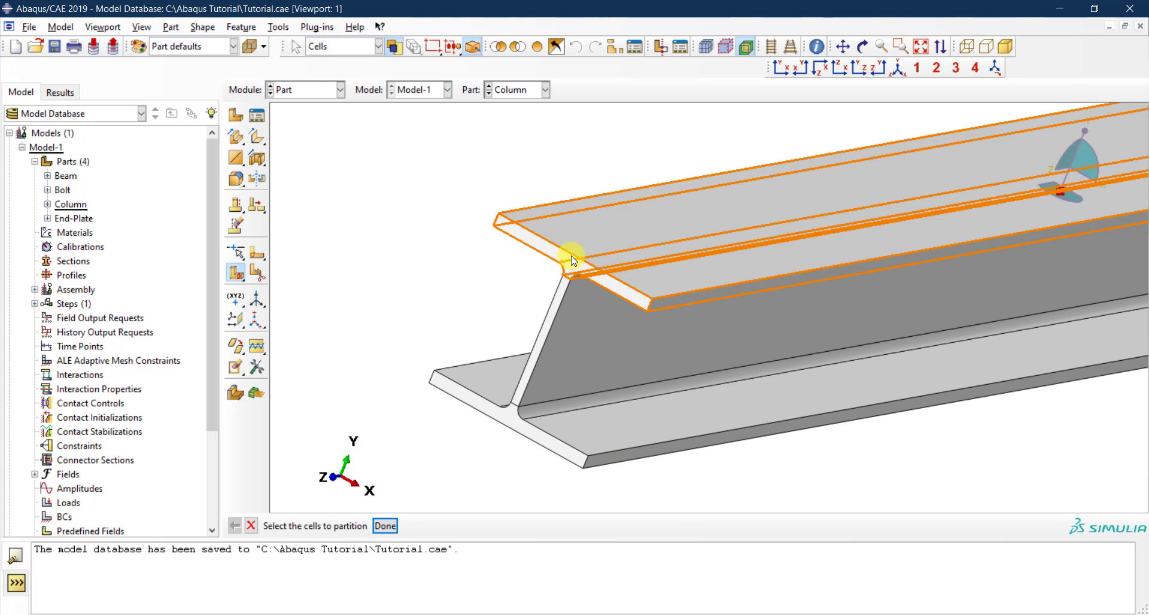
scroll(589, 257, down, 1)
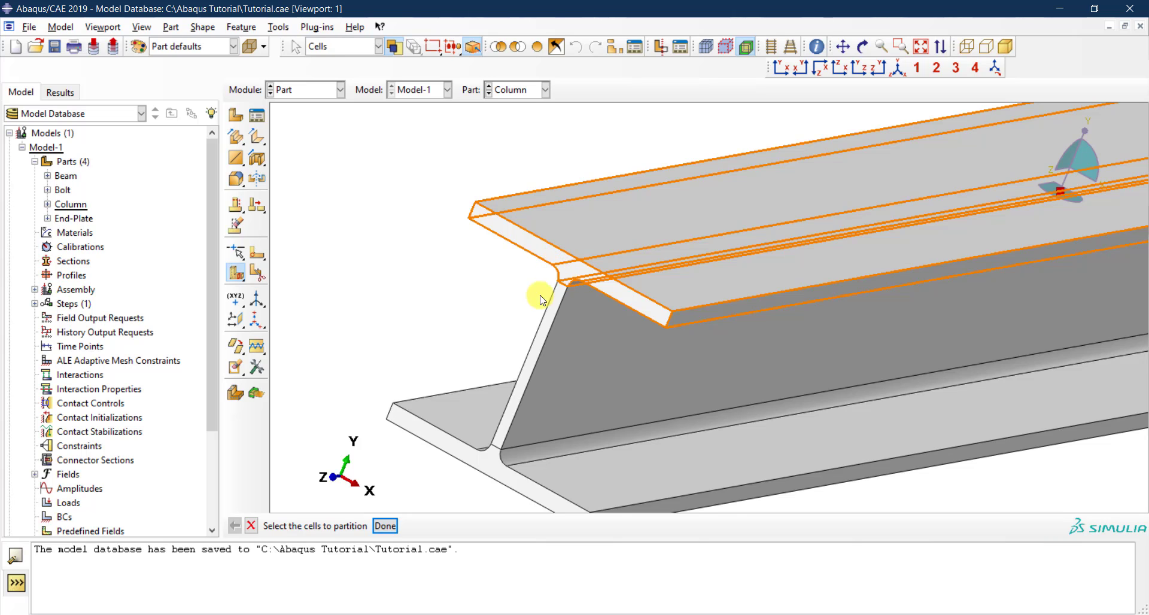
click(561, 210)
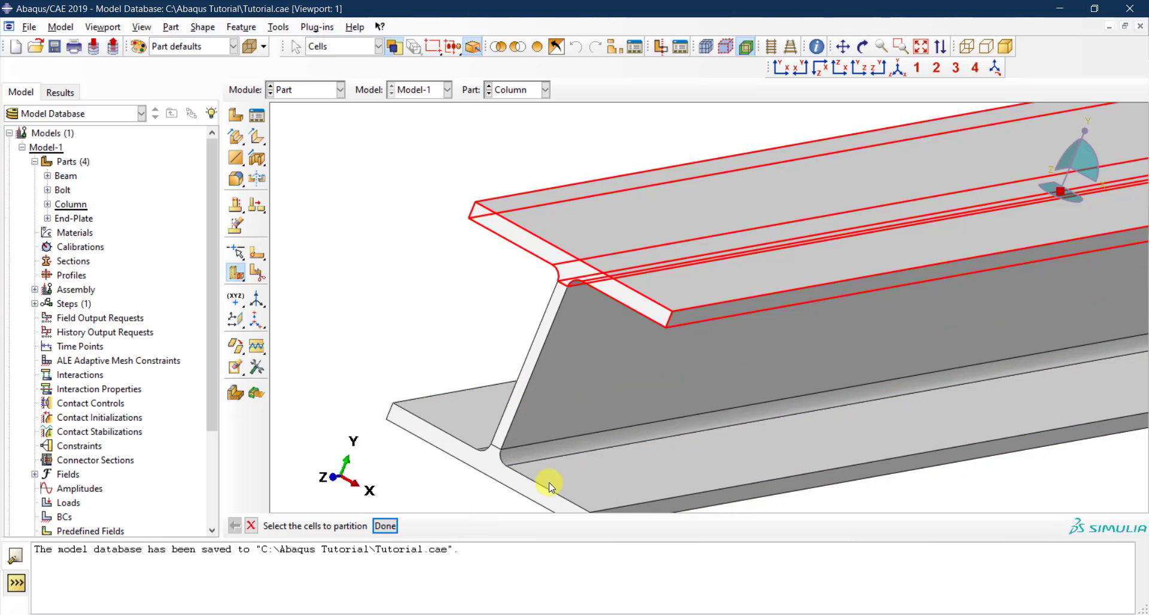
shift+click(583, 476)
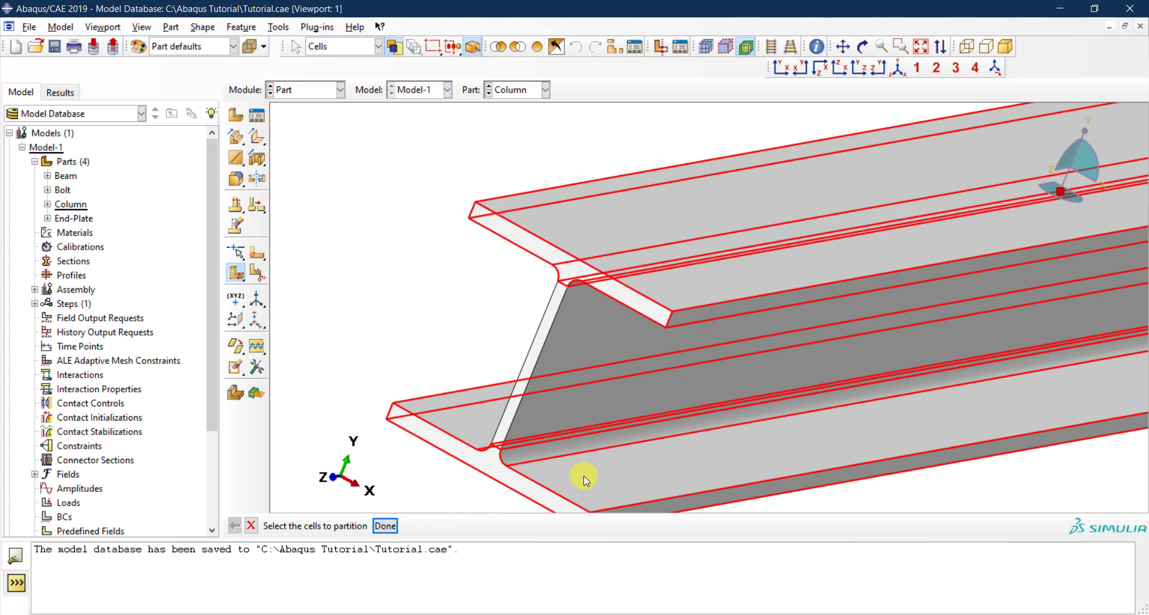
click(389, 527)
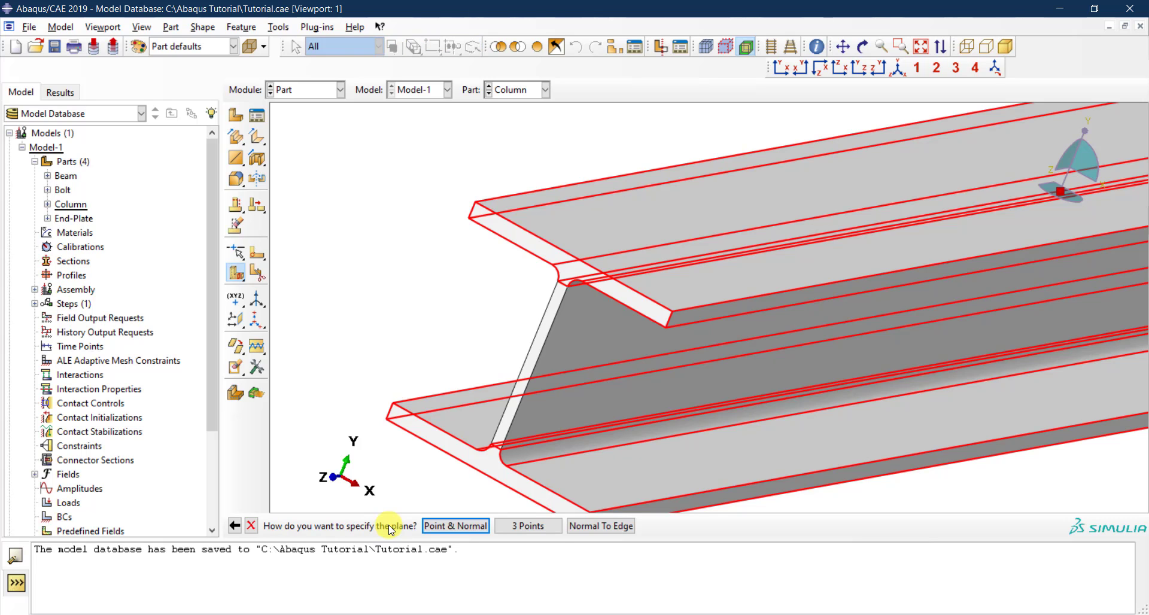
Step: Partition both flanges with a three-point cutting plane through the lower +X fillet's flange end, its arc centre and the midpoint of its lengthwise flange edge
click(532, 525)
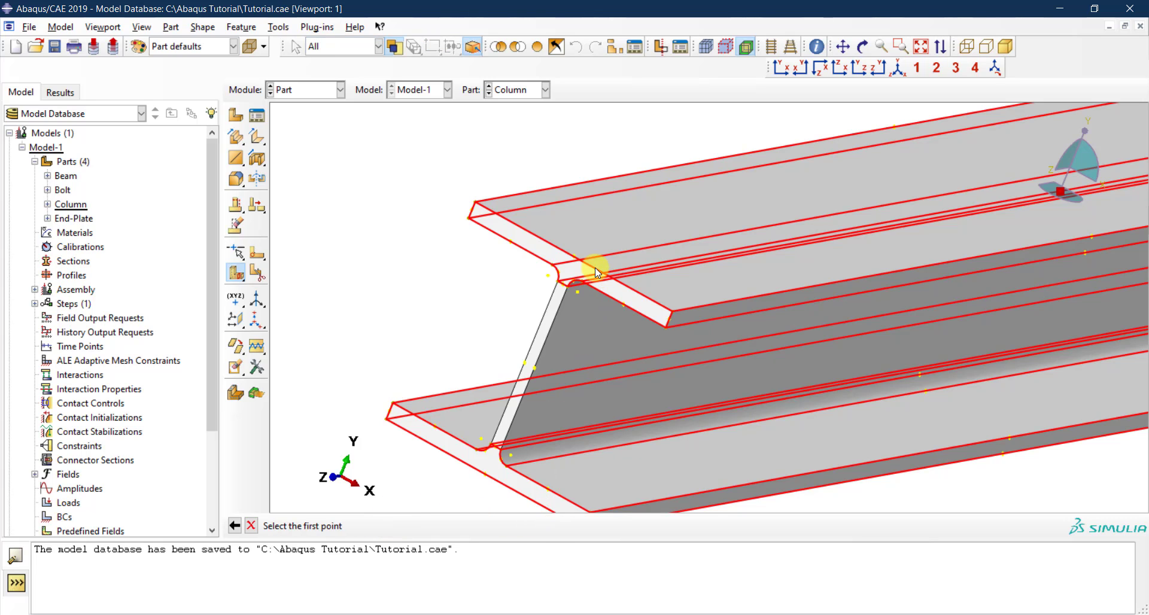
scroll(585, 258, down, 3)
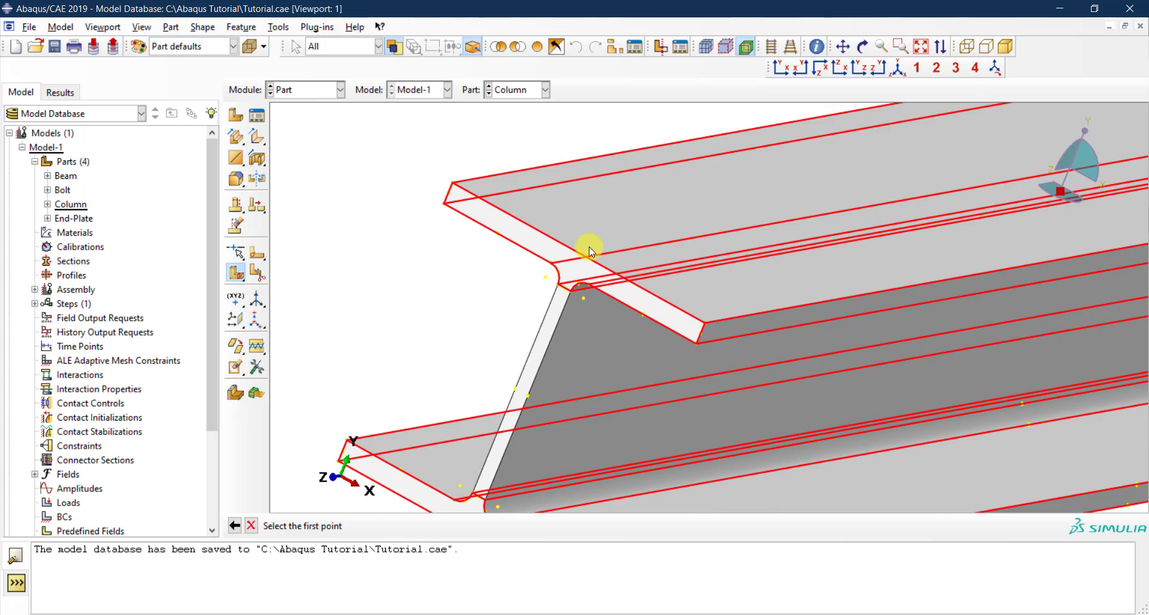
scroll(531, 441, up, 5)
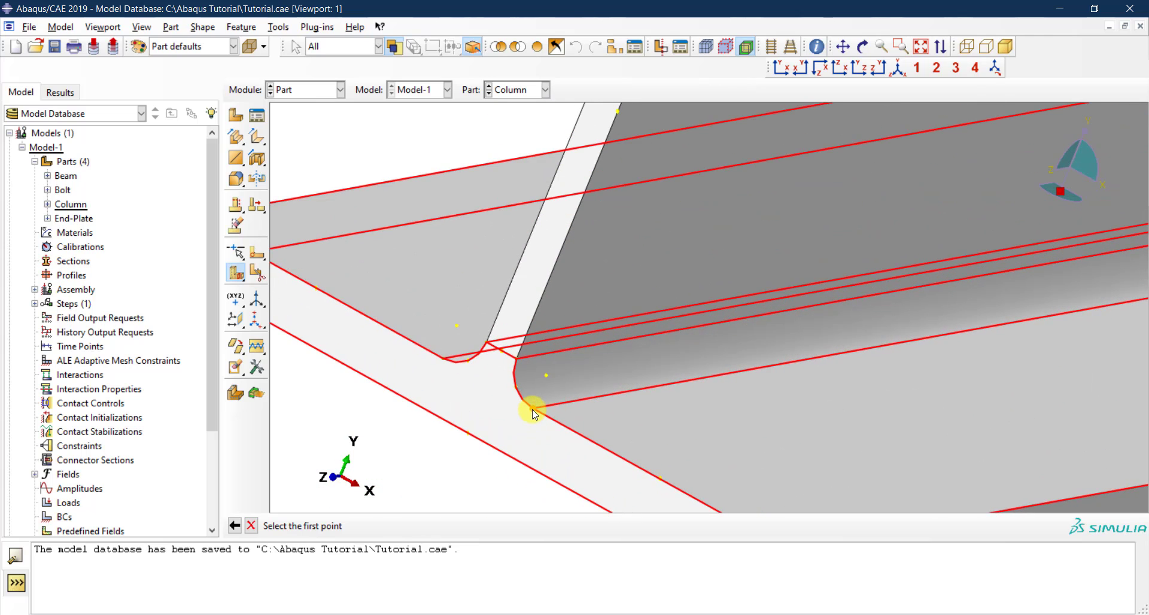
click(533, 409)
click(546, 374)
scroll(526, 404, down, 5)
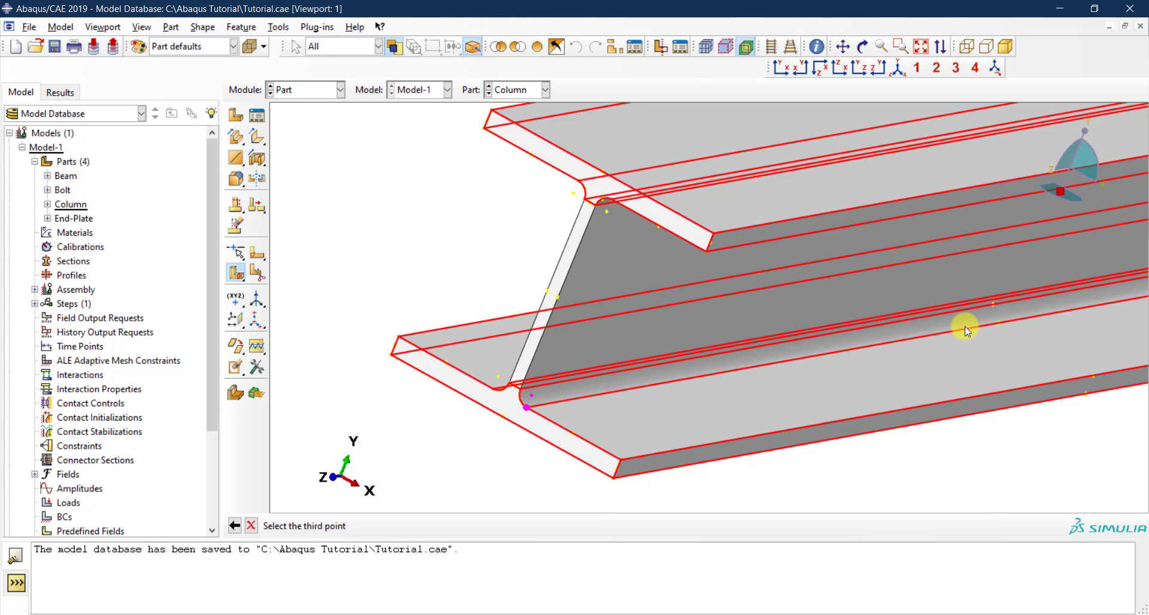
click(998, 323)
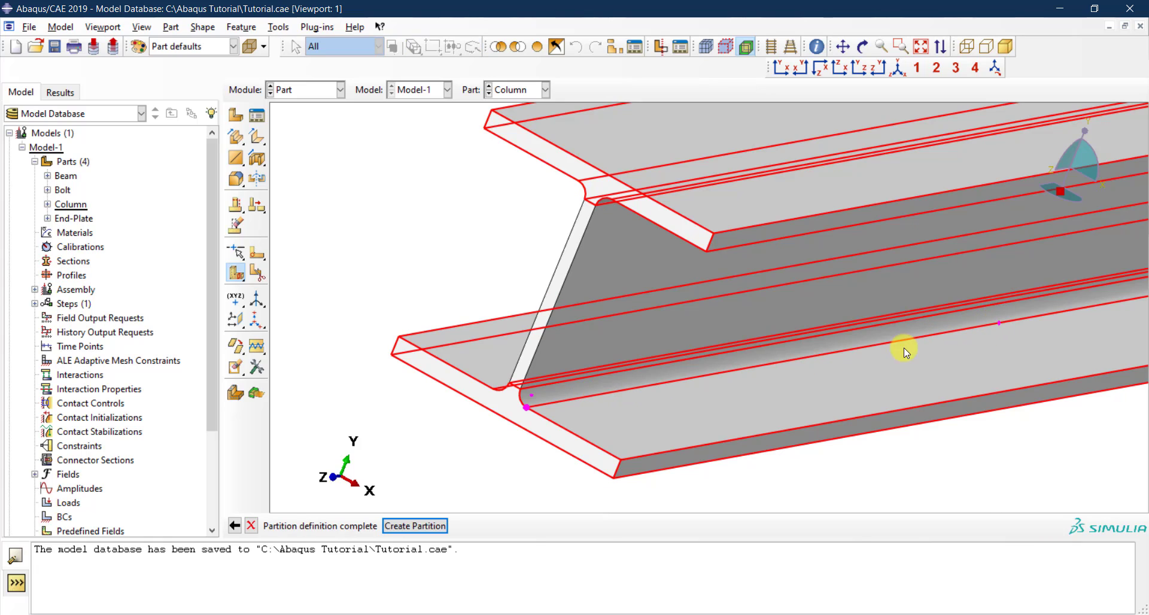
click(425, 525)
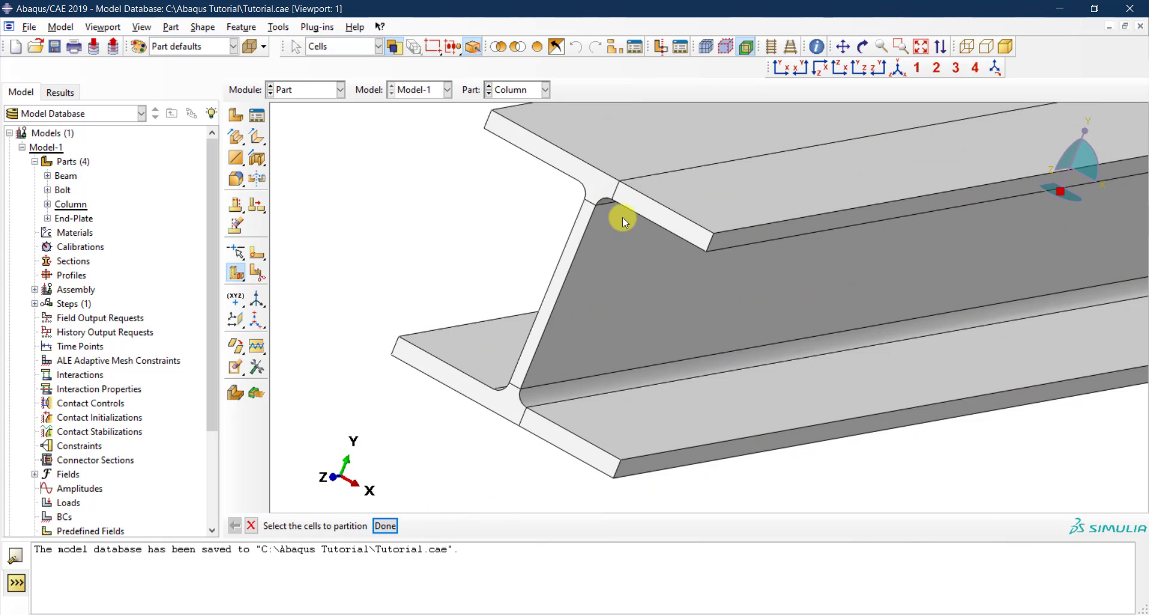
Step: Choose the upper and lower flange cells on the Column's -X side, including the fillet regions, as the cells to partition
scroll(678, 264, down, 4)
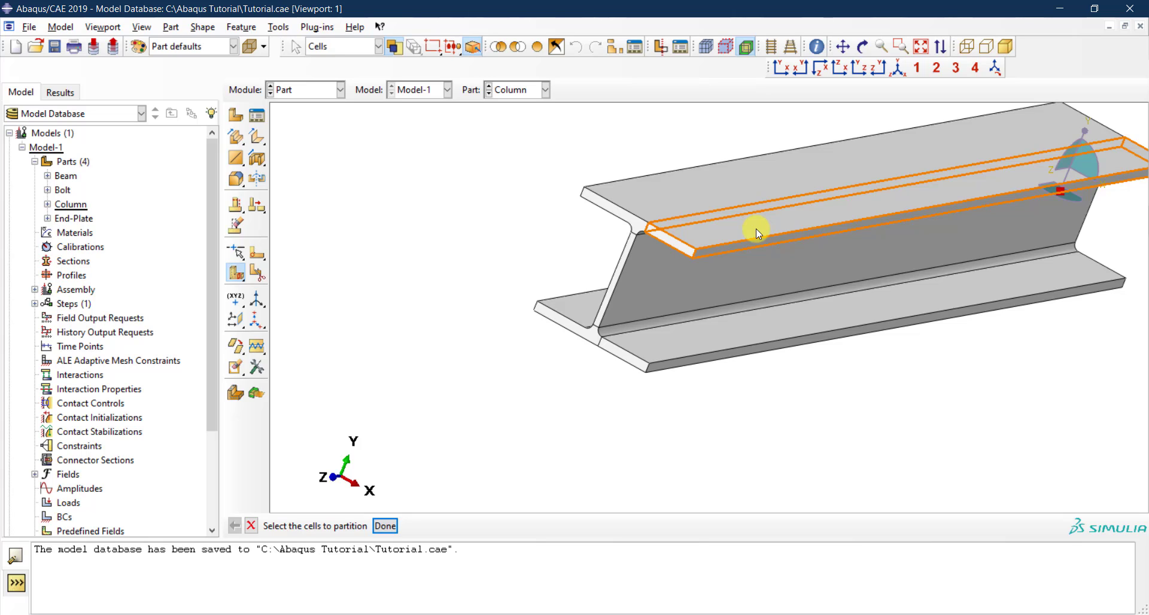
click(670, 196)
shift+click(564, 306)
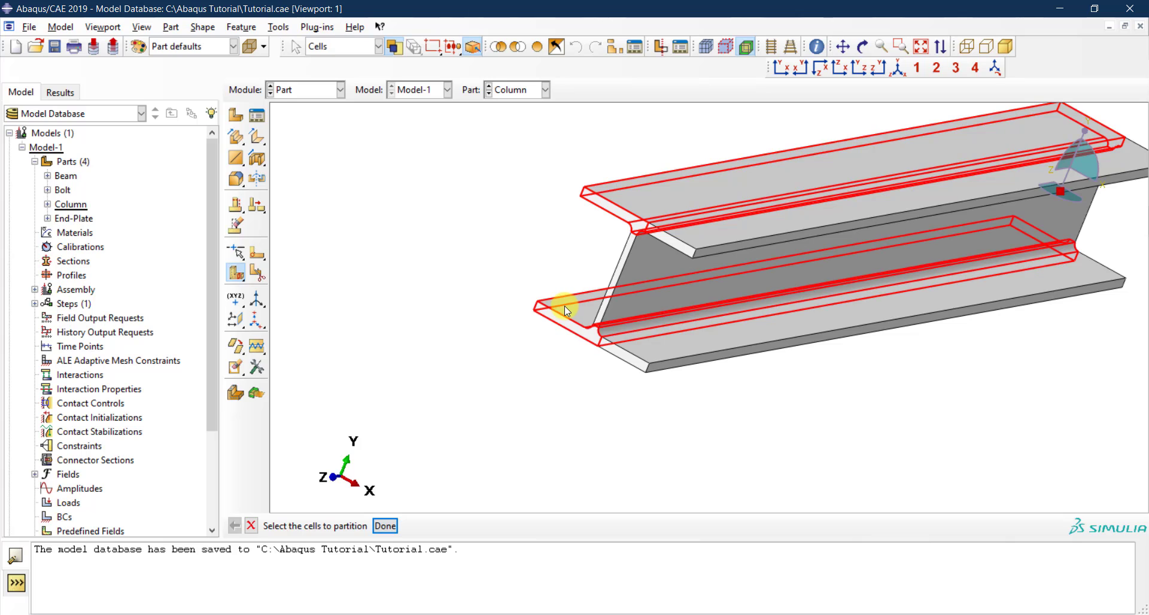
click(384, 527)
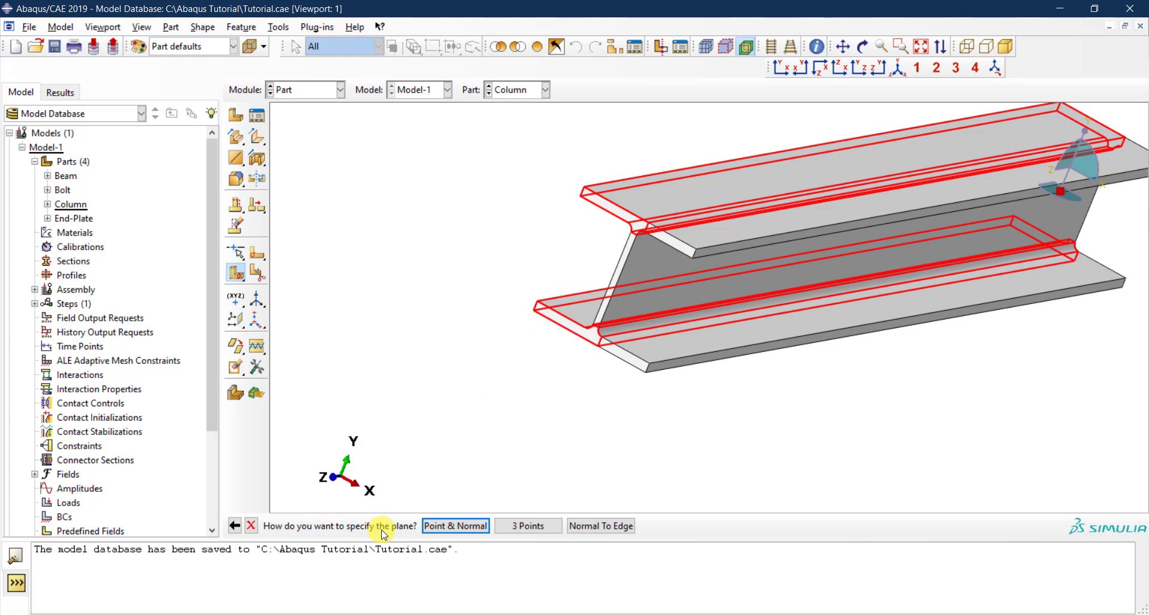
Step: Partition the chosen cells with a three-point cutting plane through the lower -X fillet's flange end, its arc centre and the midpoint of its lengthwise flange edge
click(526, 527)
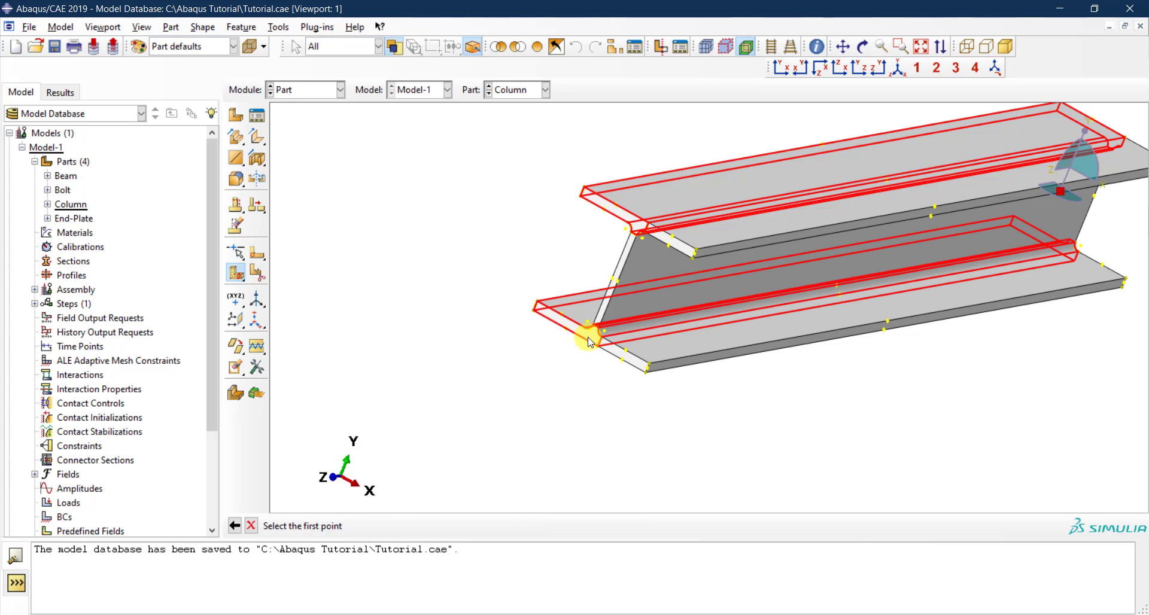
scroll(590, 316, up, 6)
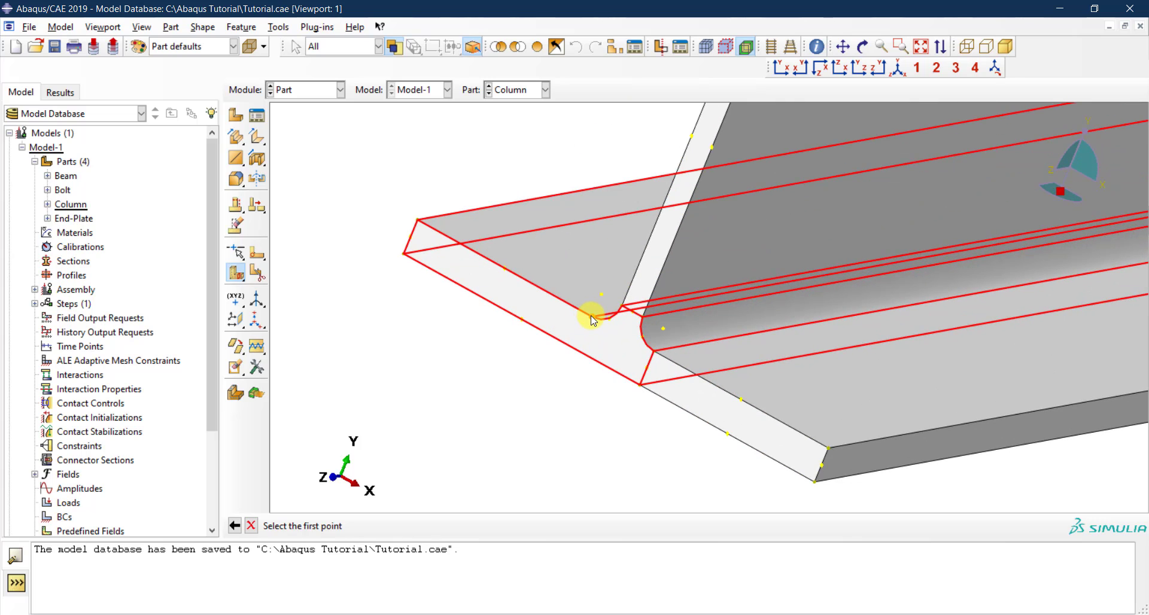
click(591, 316)
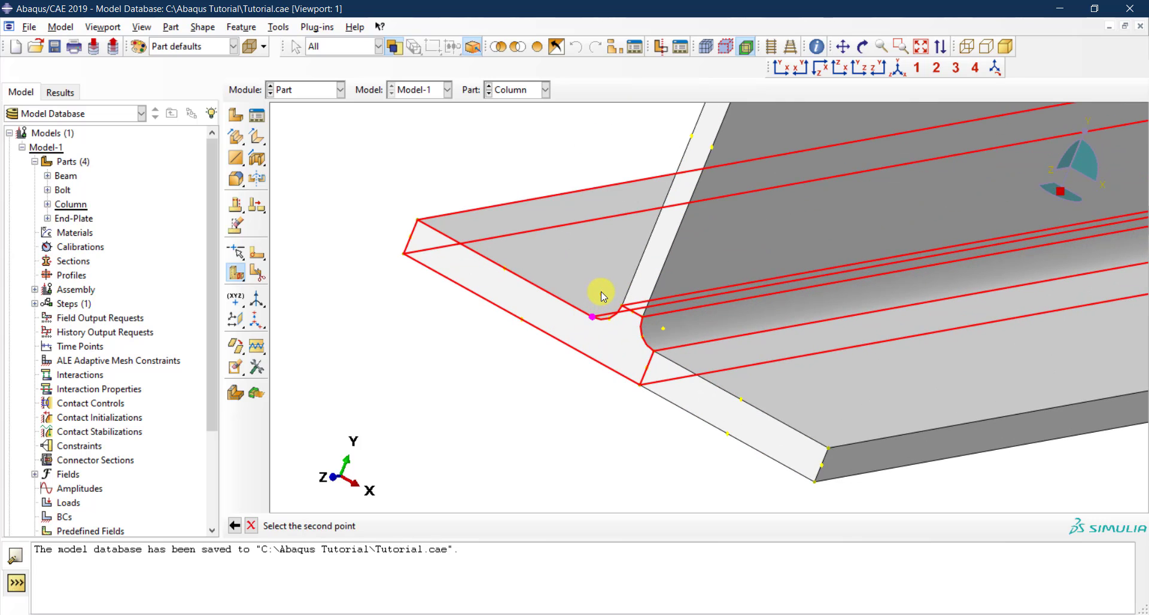
click(602, 295)
scroll(577, 389, down, 3)
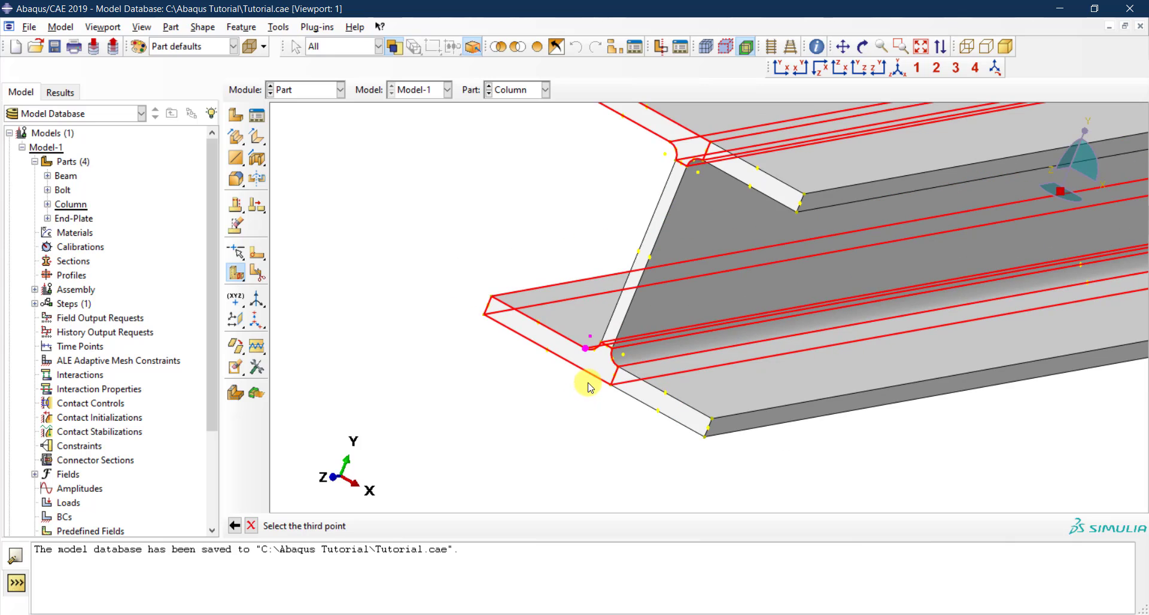
click(862, 59)
drag(790, 257, 825, 297)
click(998, 310)
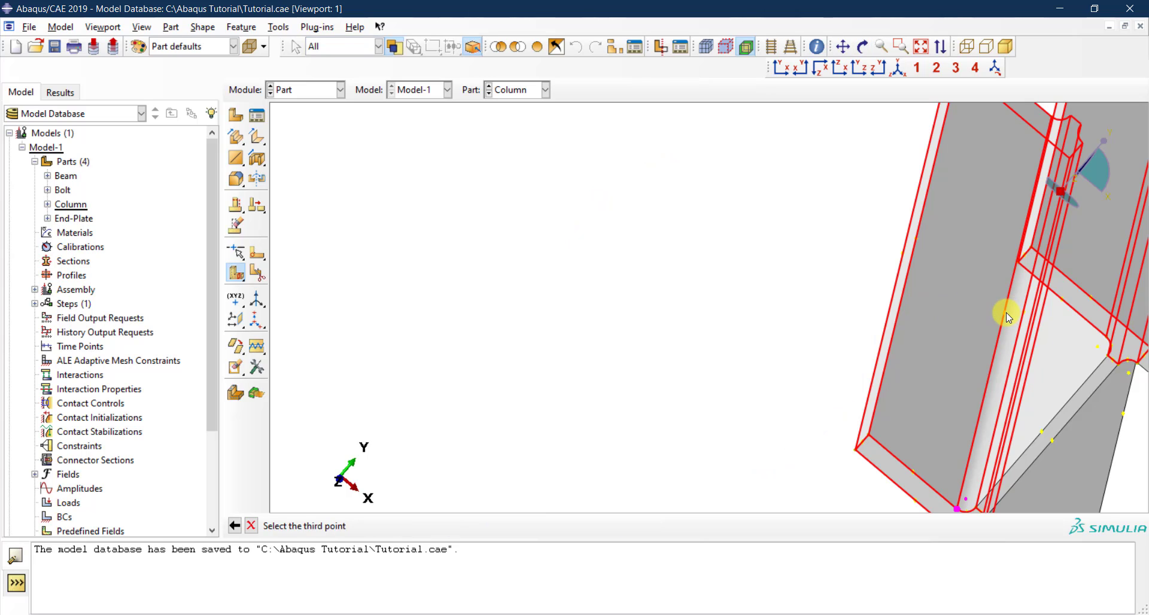
click(1005, 313)
click(430, 527)
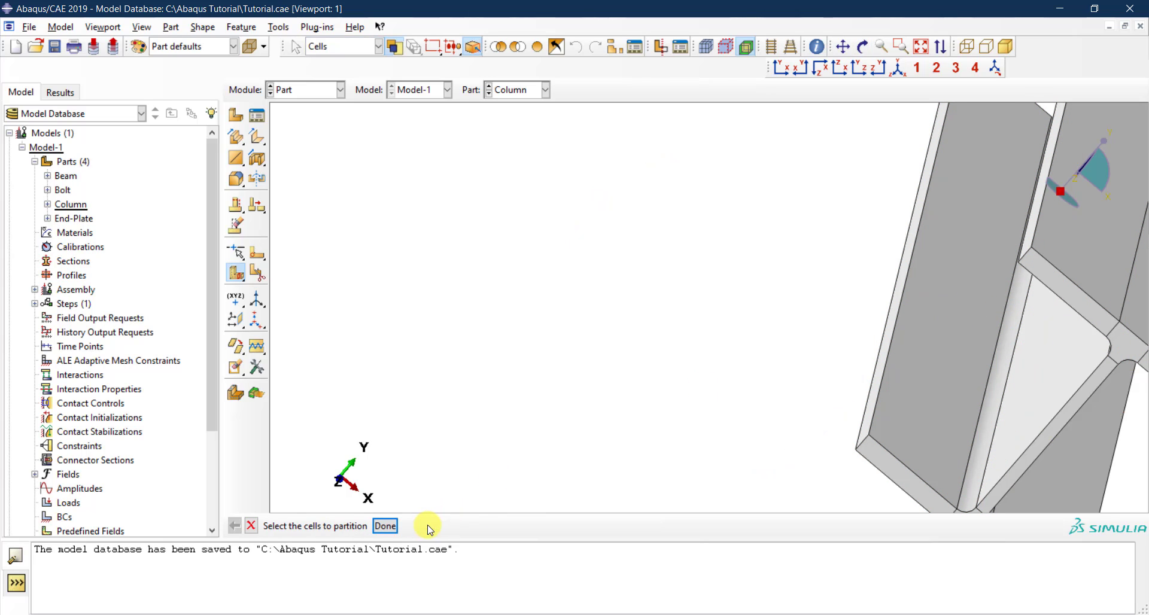
Step: Restore the isometric view of the Column and choose the web cell as the cell to partition
click(898, 68)
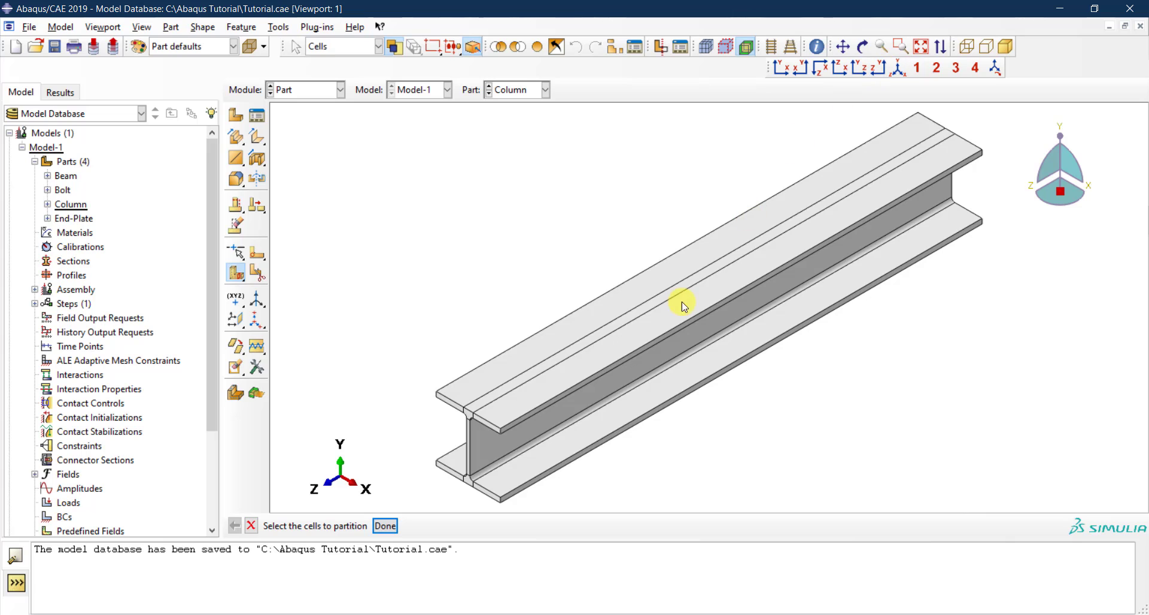
scroll(479, 470, up, 5)
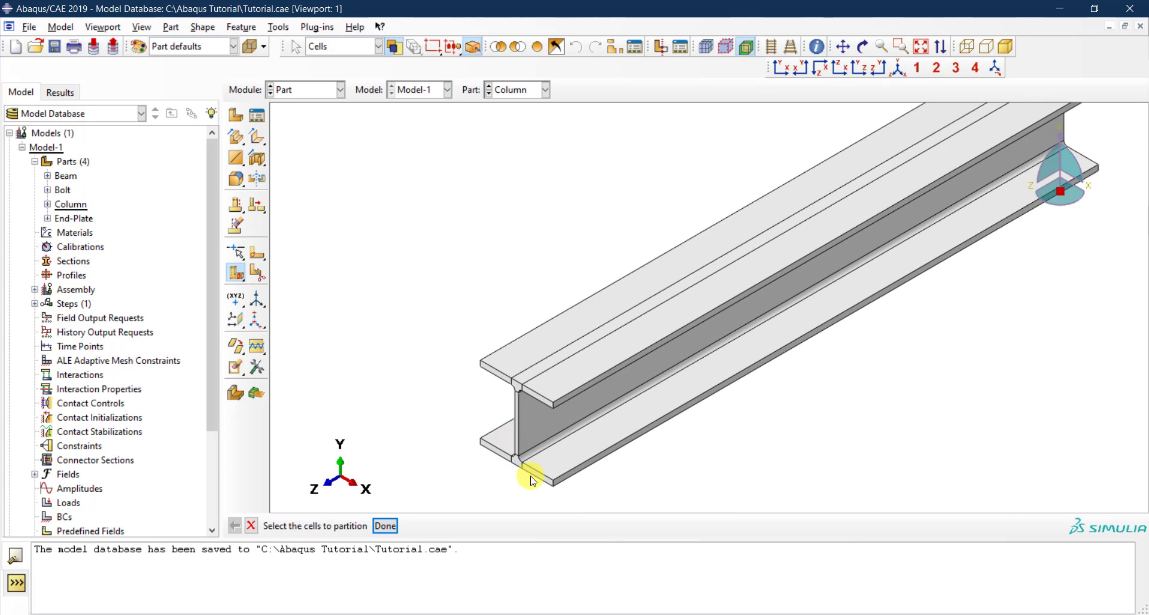
scroll(596, 479, up, 3)
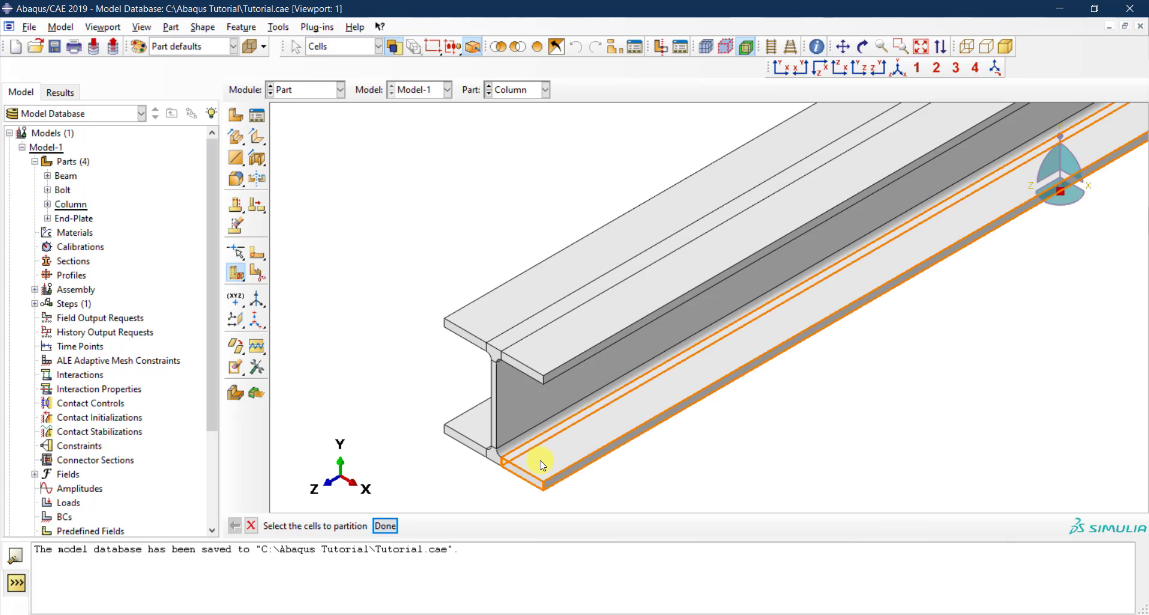
scroll(417, 475, down, 1)
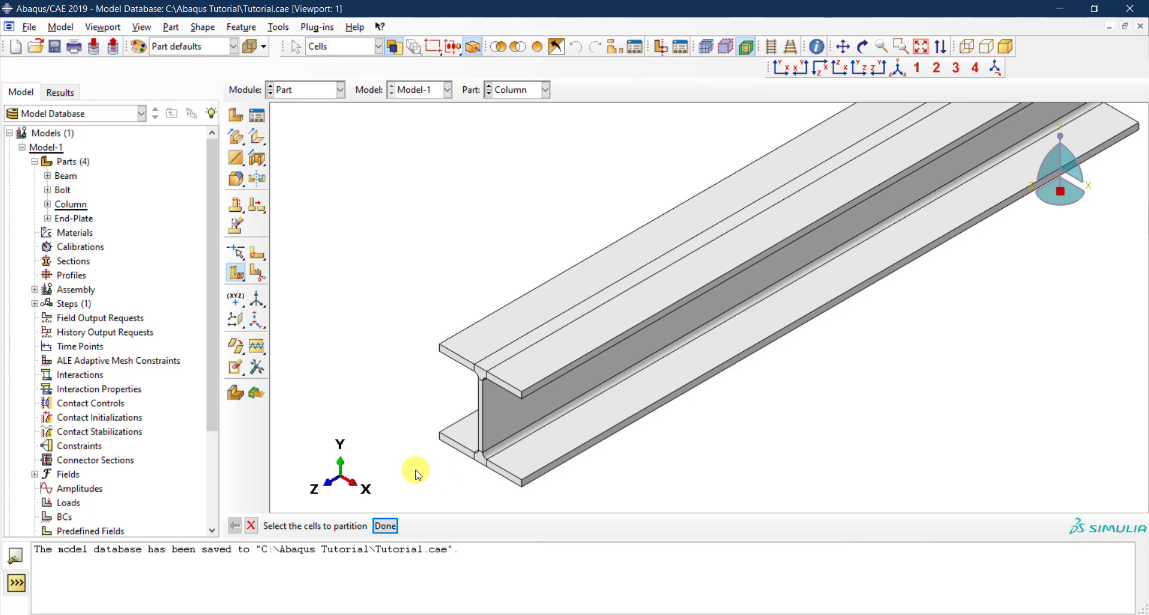
scroll(417, 472, down, 1)
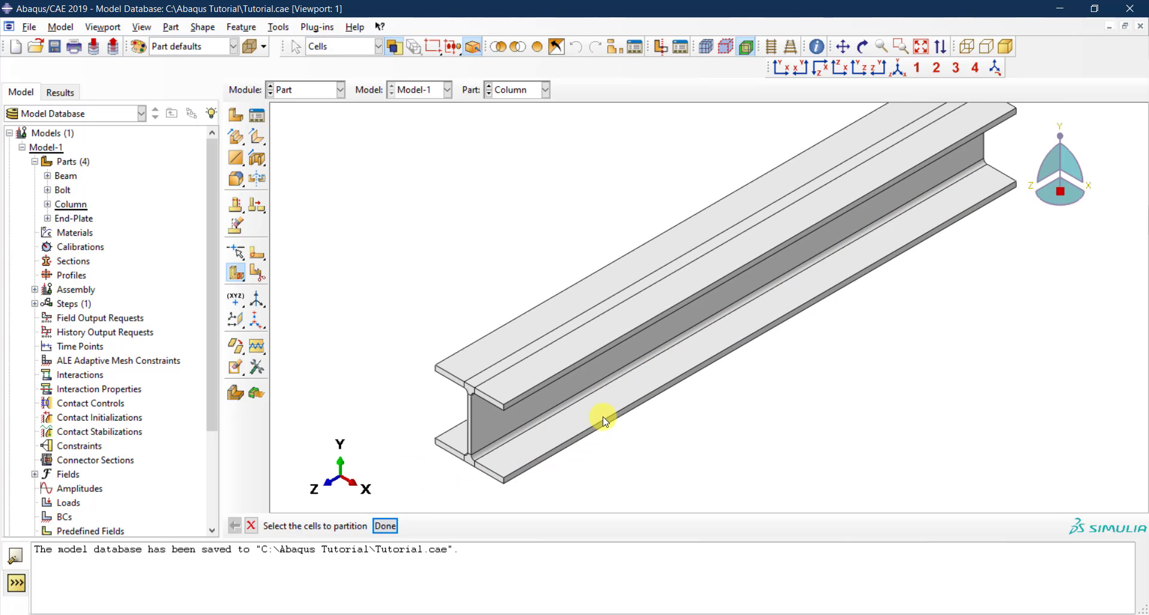
scroll(533, 423, up, 1)
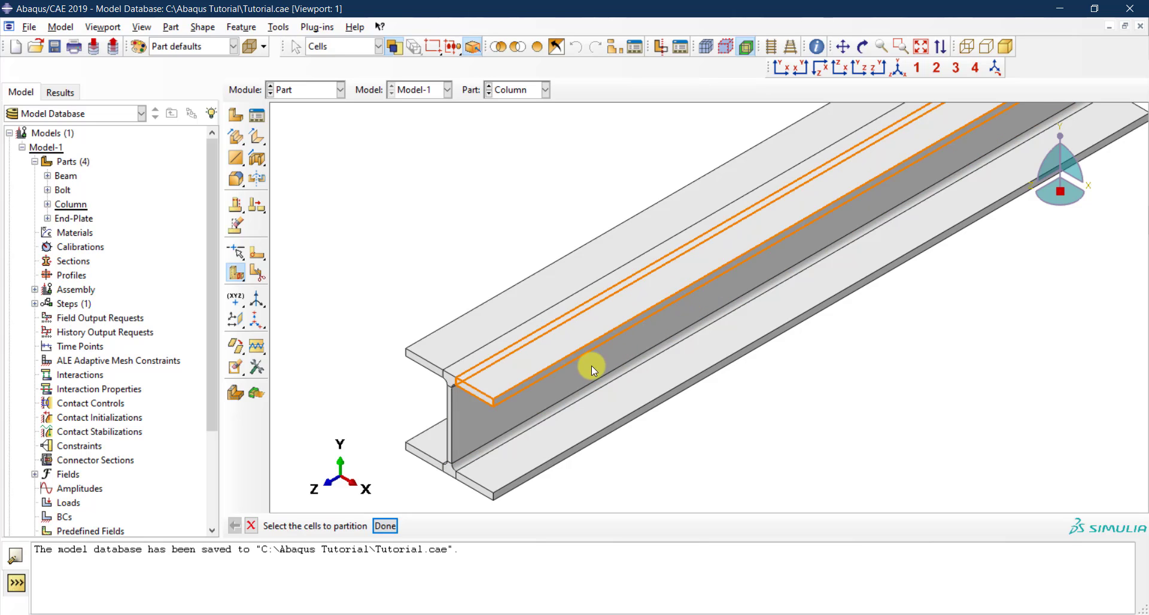
click(464, 427)
click(386, 526)
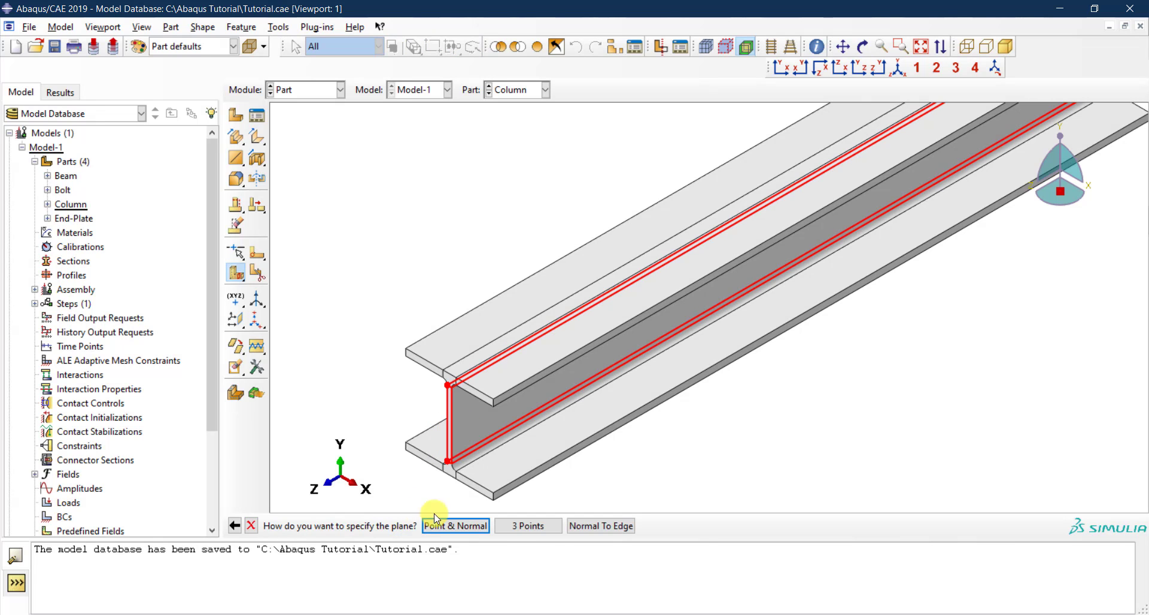
Step: Partition the web at mid-height with a three-point cutting plane through both near-end vertical edge midpoints and a far-end vertical edge midpoint
click(528, 526)
scroll(456, 434, up, 5)
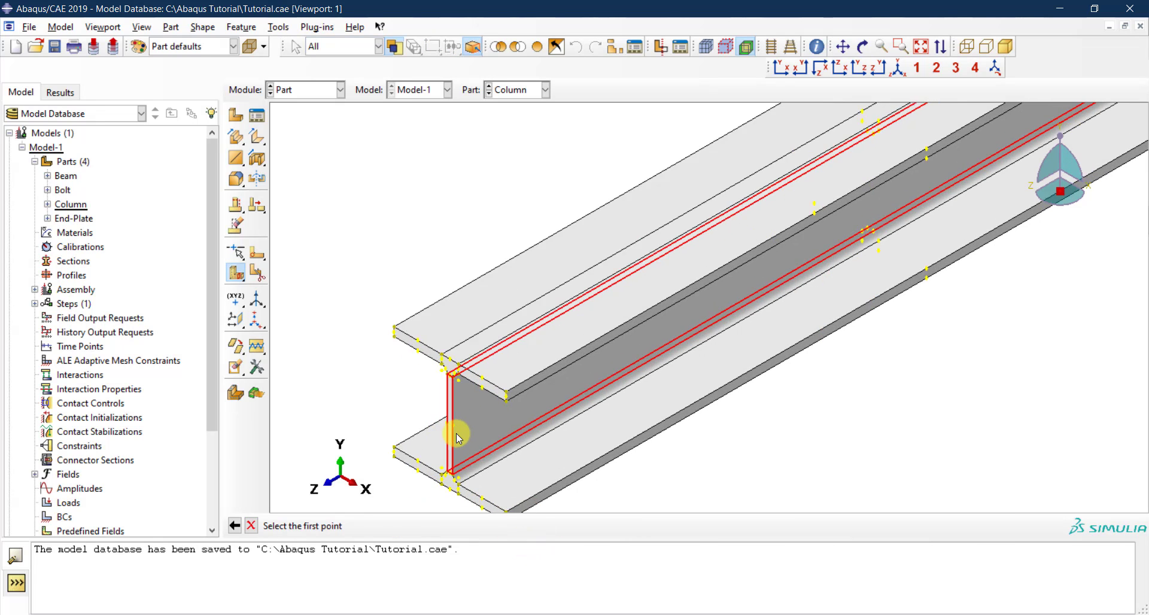
click(443, 417)
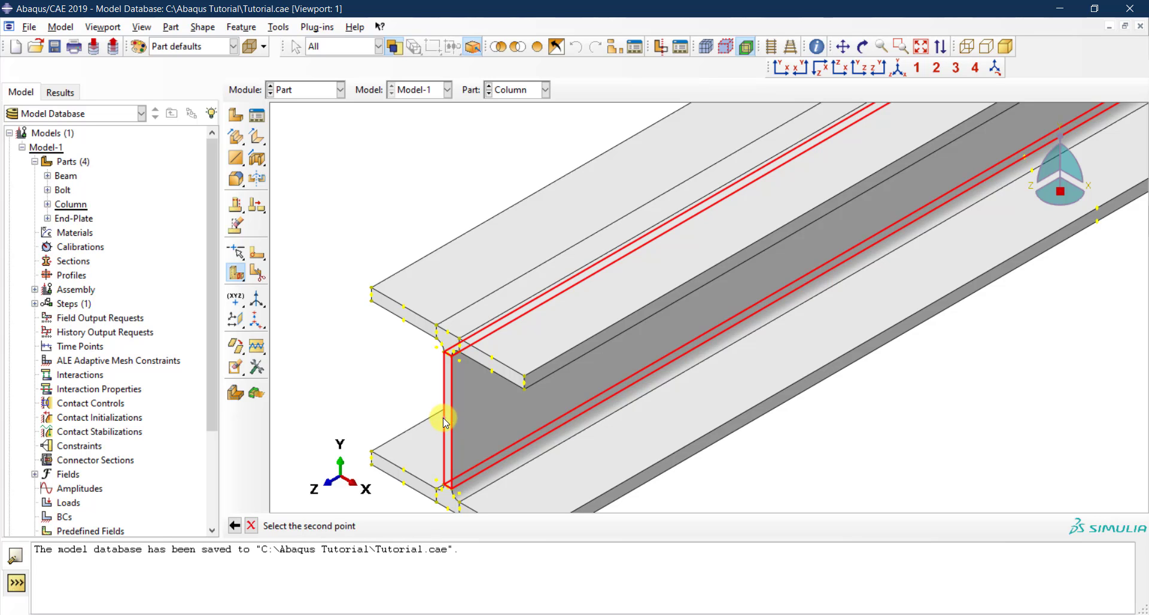
click(453, 421)
scroll(421, 436, down, 3)
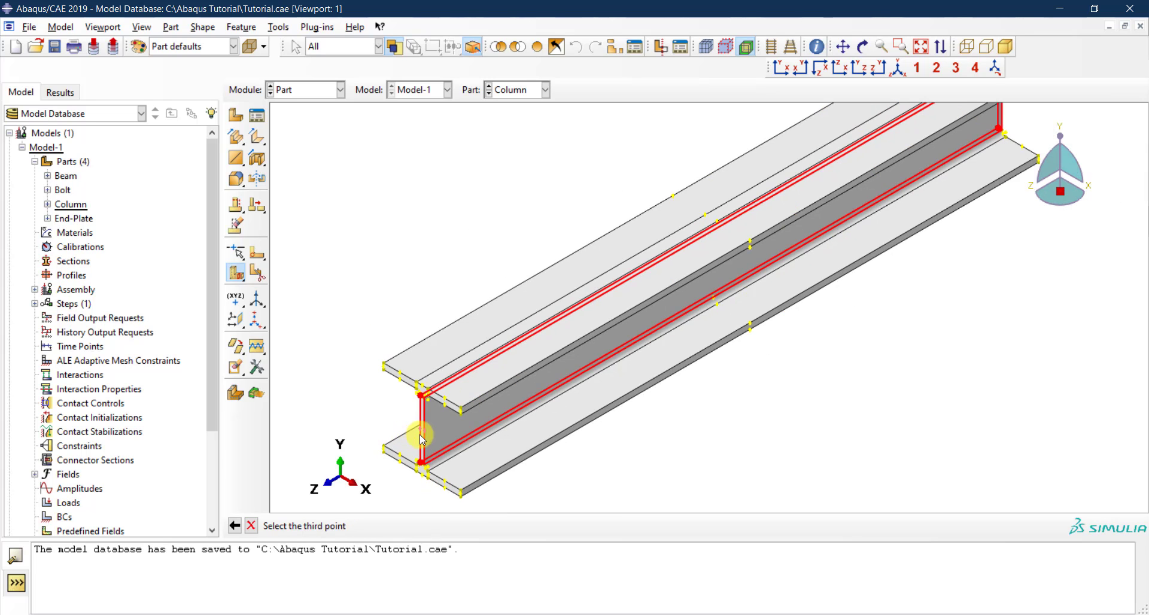
scroll(808, 292, down, 2)
scroll(925, 185, up, 5)
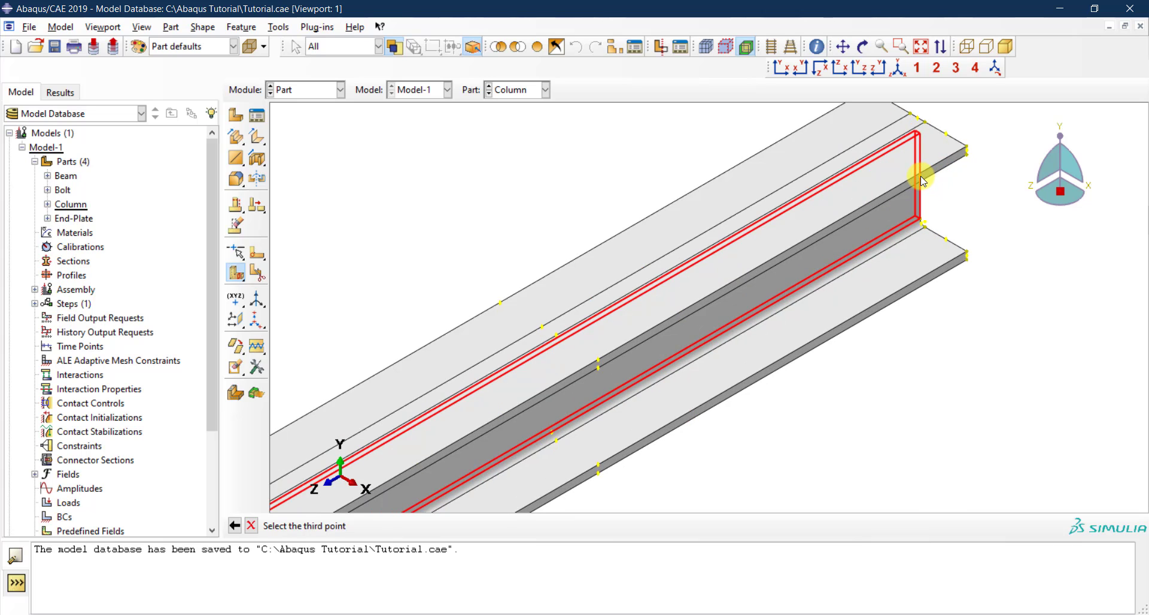
click(921, 176)
scroll(908, 195, down, 5)
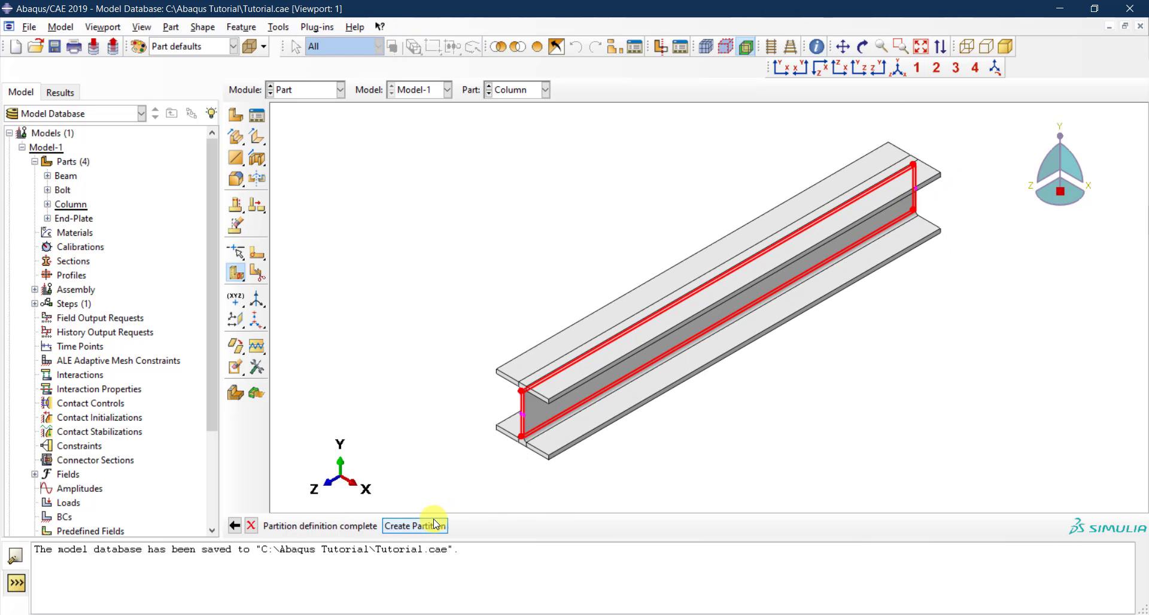
click(436, 525)
Step: Examine the mid-height partition along the Column's web from several viewing angles
scroll(534, 433, up, 1)
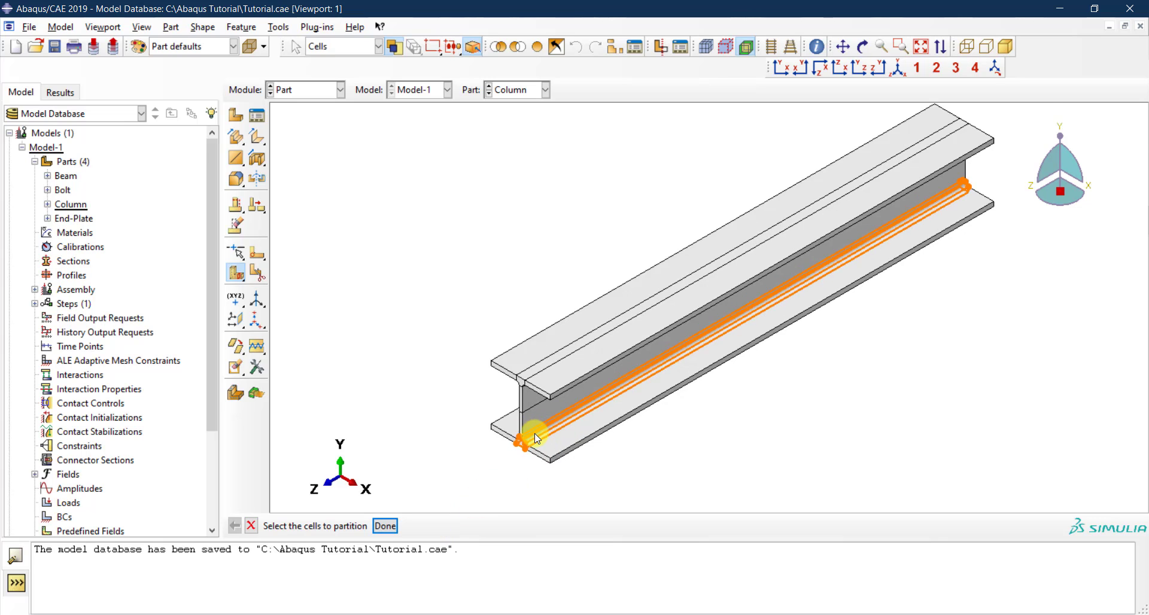
scroll(533, 433, up, 4)
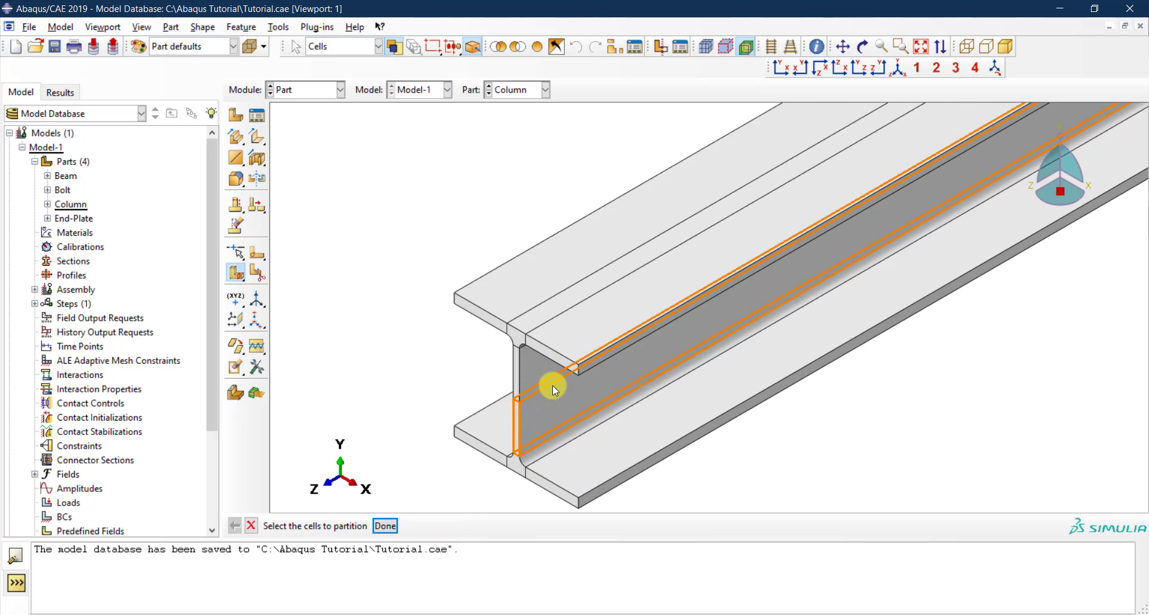
scroll(551, 387, down, 3)
click(862, 46)
drag(841, 400, 821, 361)
drag(707, 431, 642, 308)
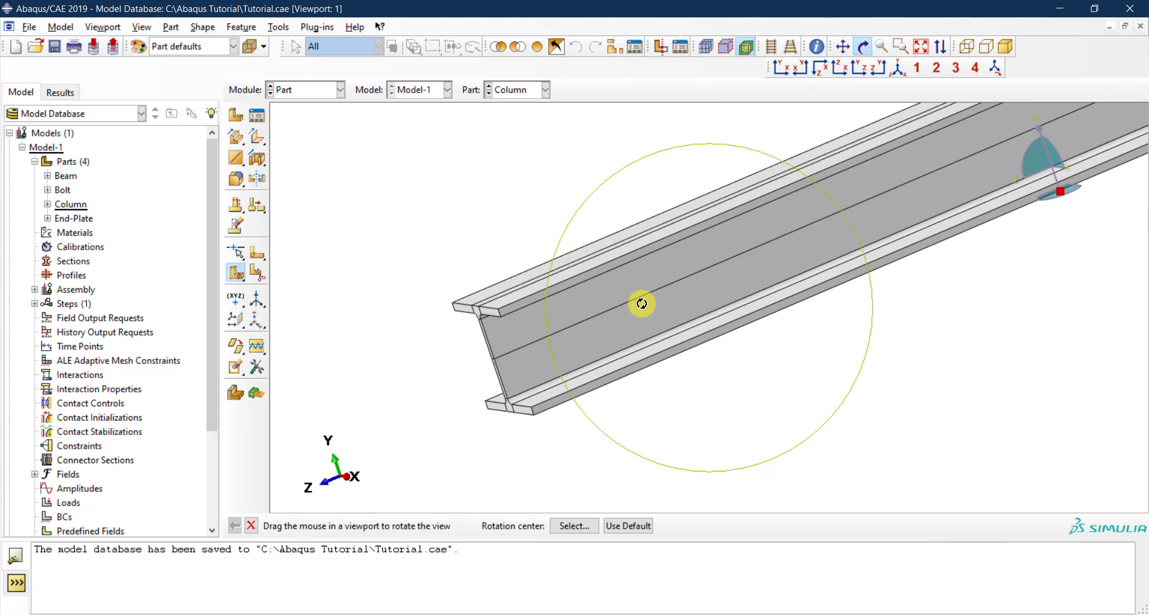
drag(595, 346, 628, 344)
drag(898, 231, 569, 326)
key(Escape)
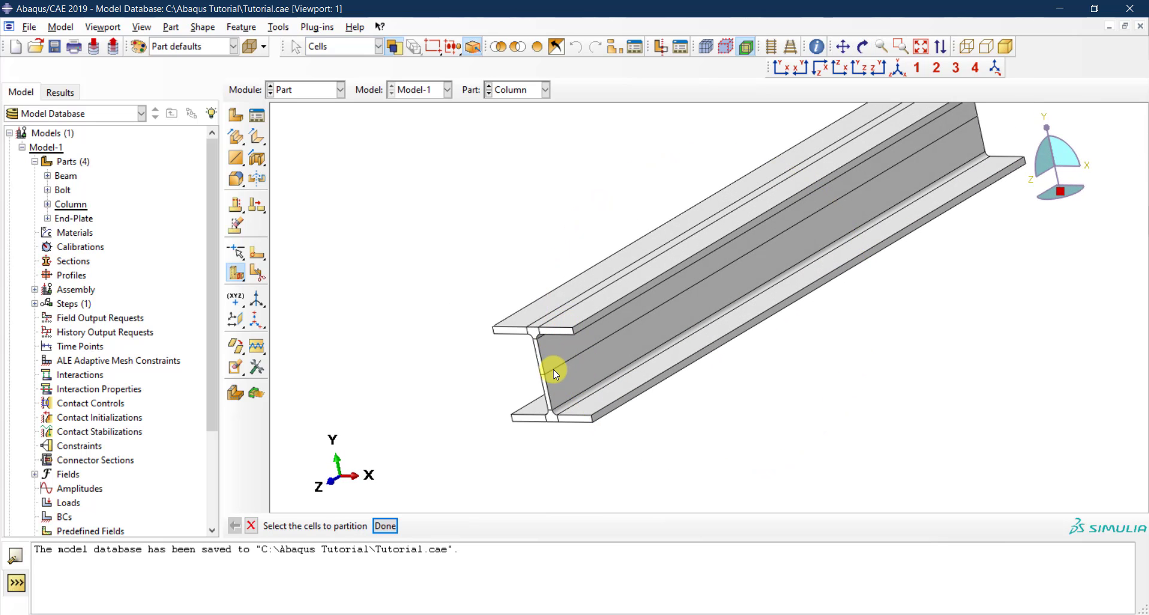
Step: Delete the mid-height partition feature from the Column's web
click(553, 371)
click(385, 332)
click(237, 227)
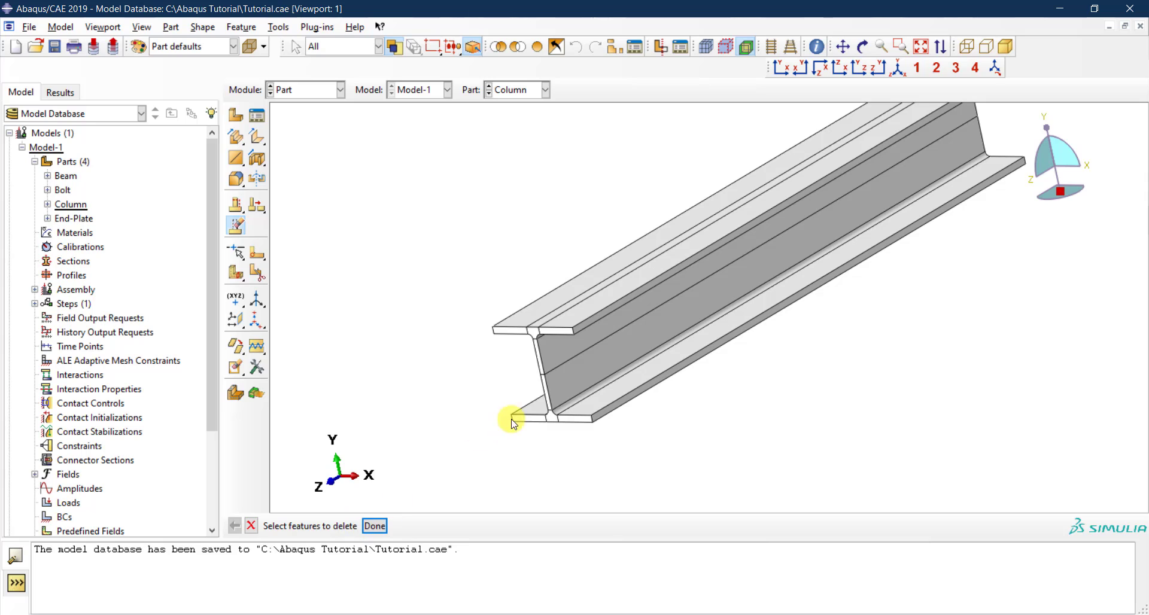
click(558, 366)
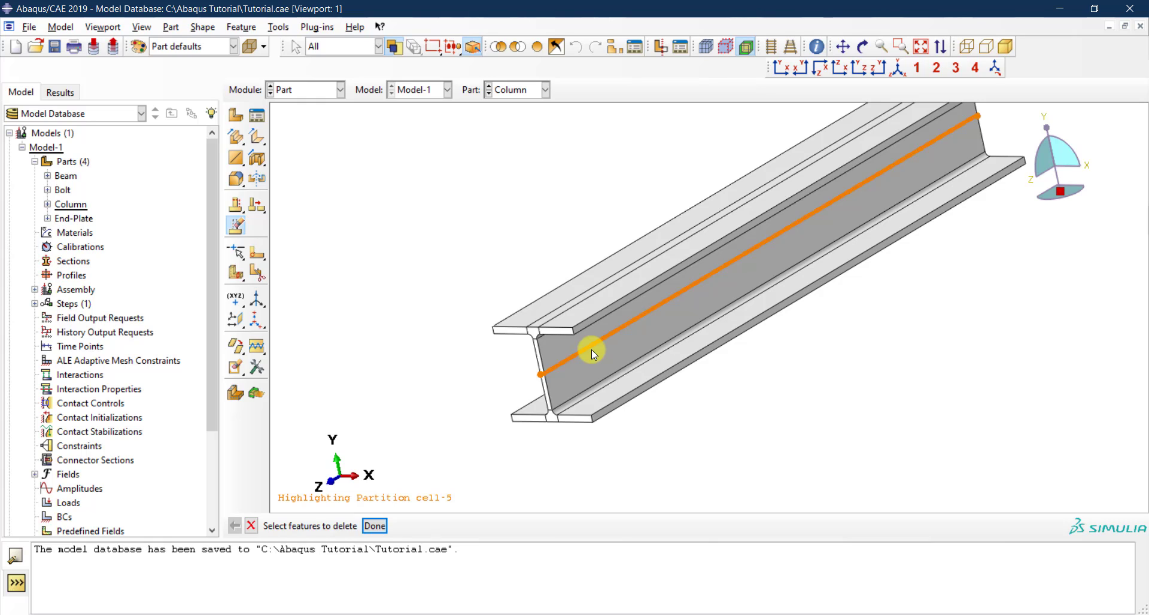
click(443, 502)
click(374, 526)
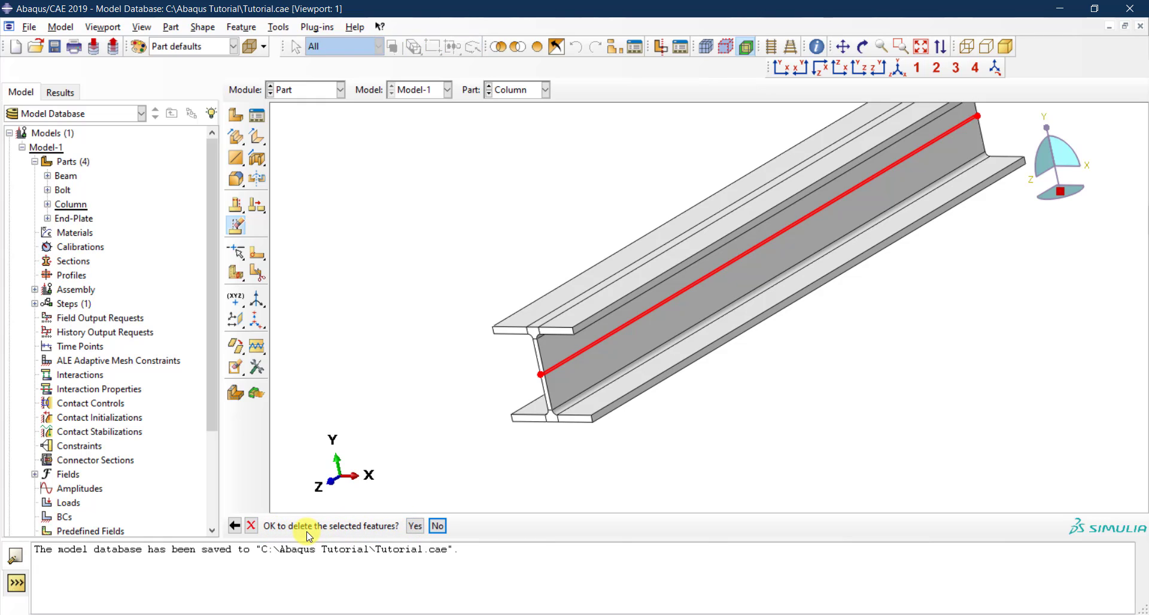
click(414, 526)
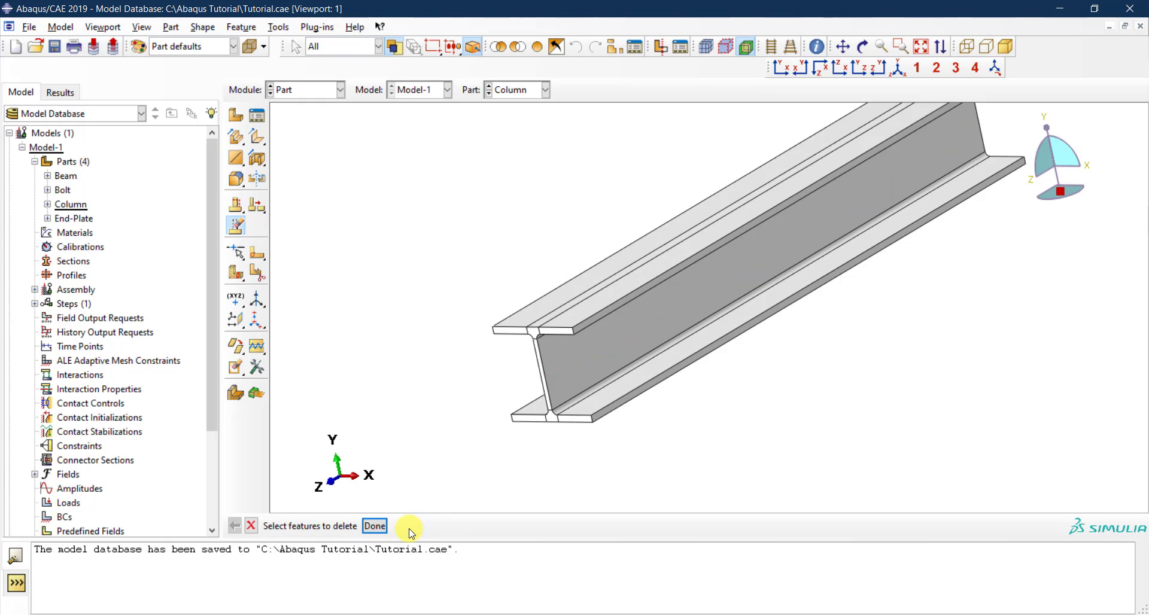
click(375, 525)
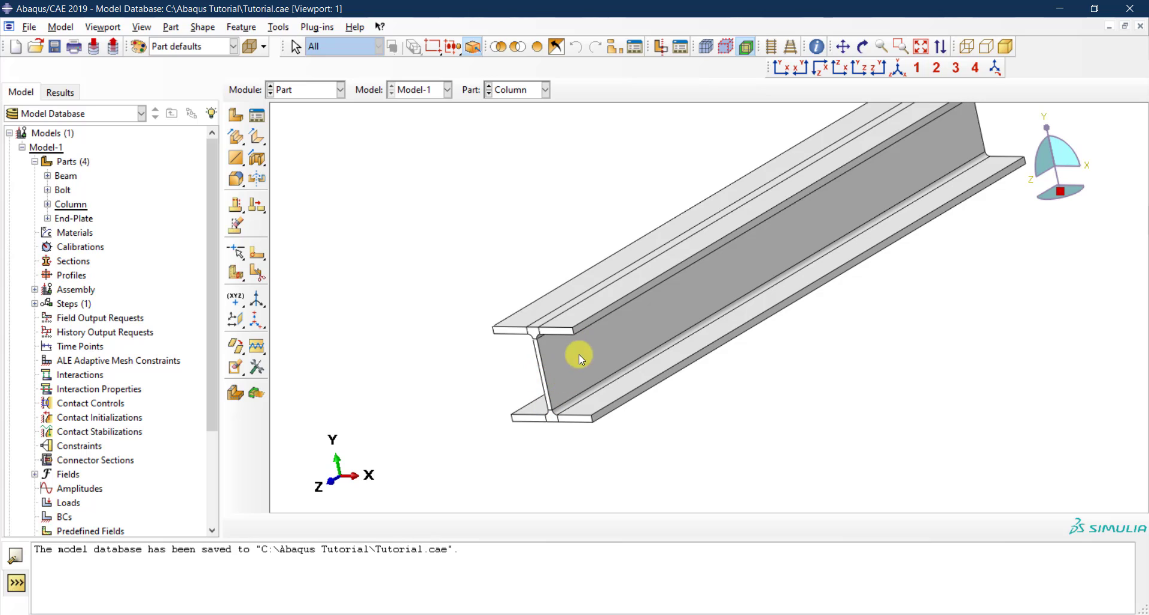
Step: List the Column's features and highlight Partition cell-1 through Partition cell-4 individually to see where each one lies
click(47, 205)
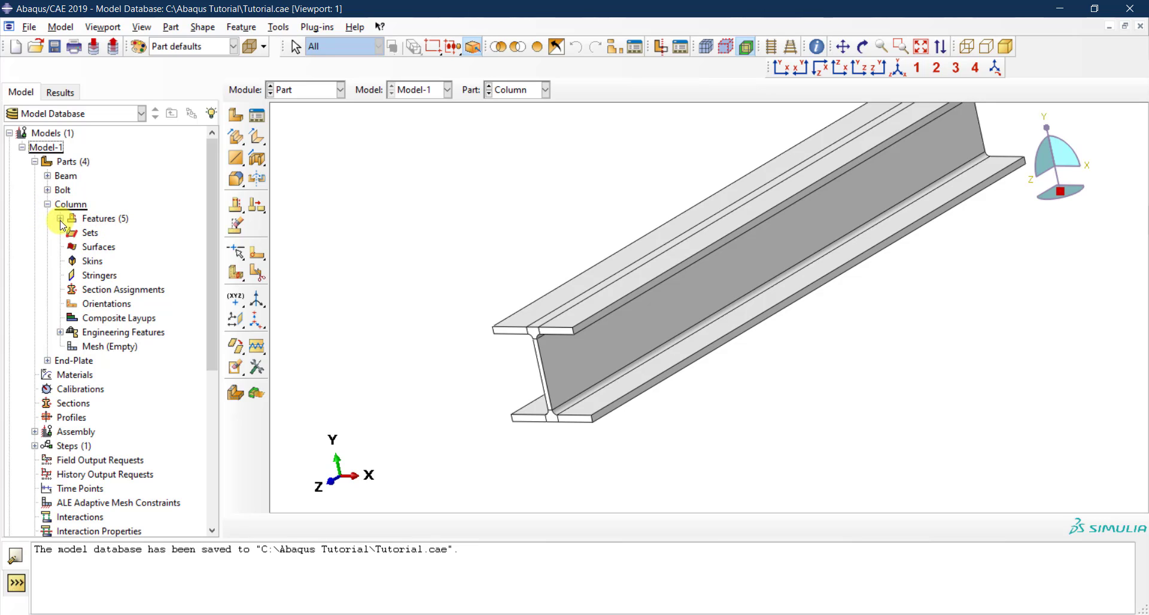
click(59, 218)
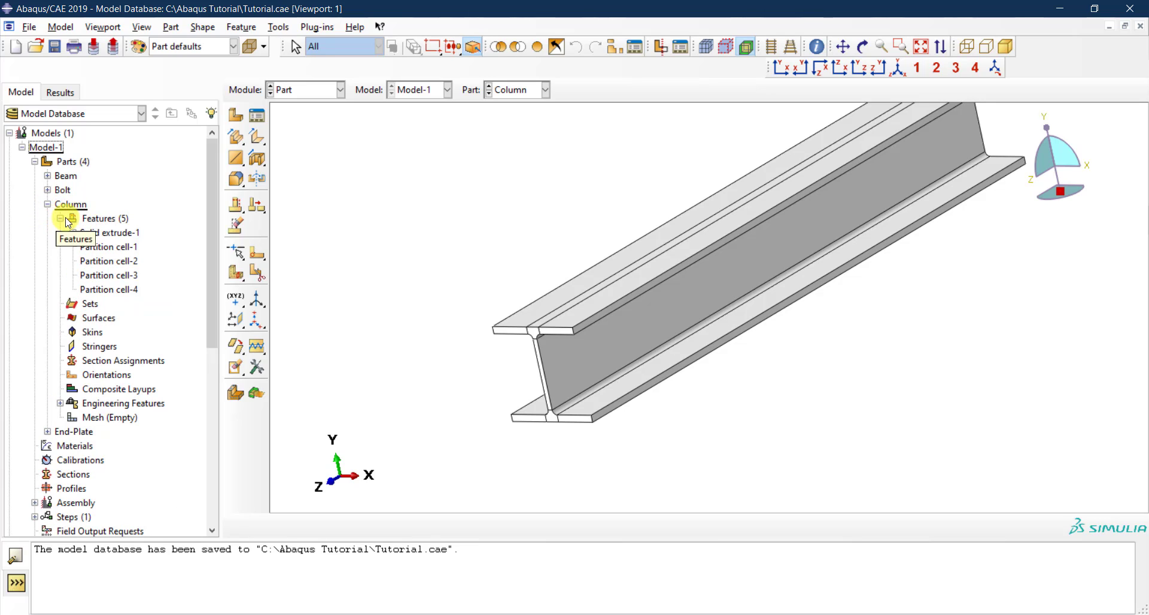
click(122, 247)
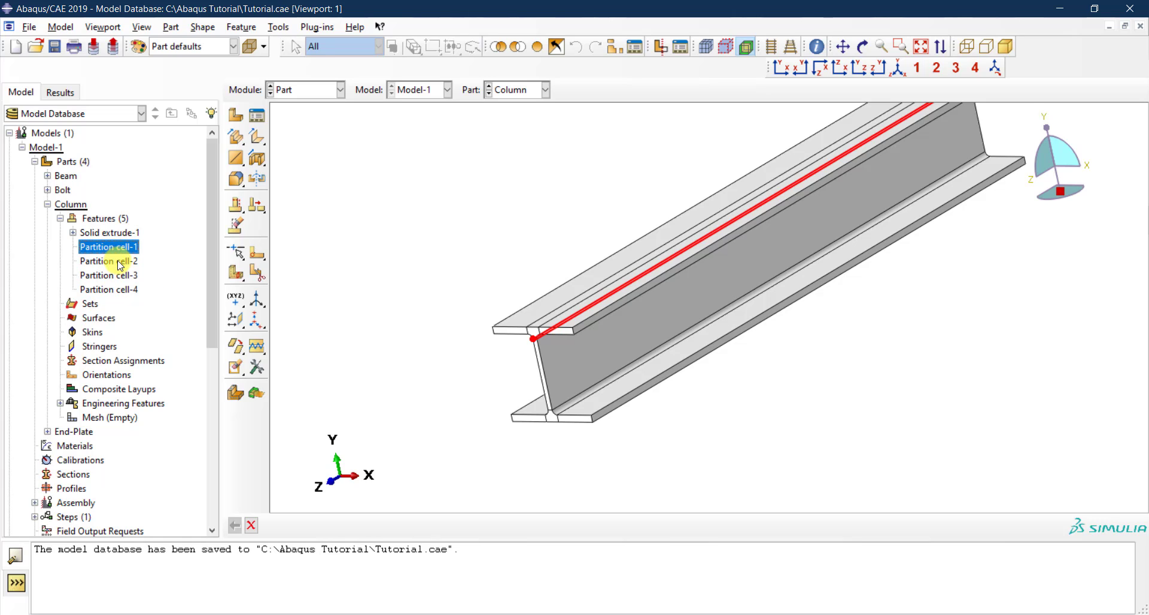
click(122, 261)
click(123, 275)
click(122, 289)
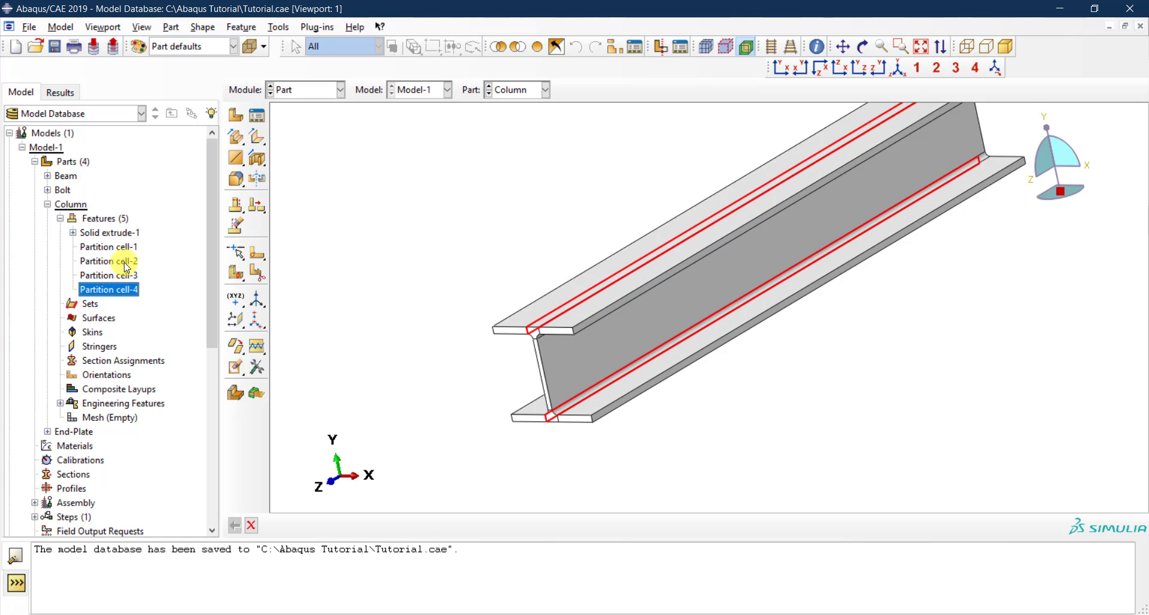
click(122, 247)
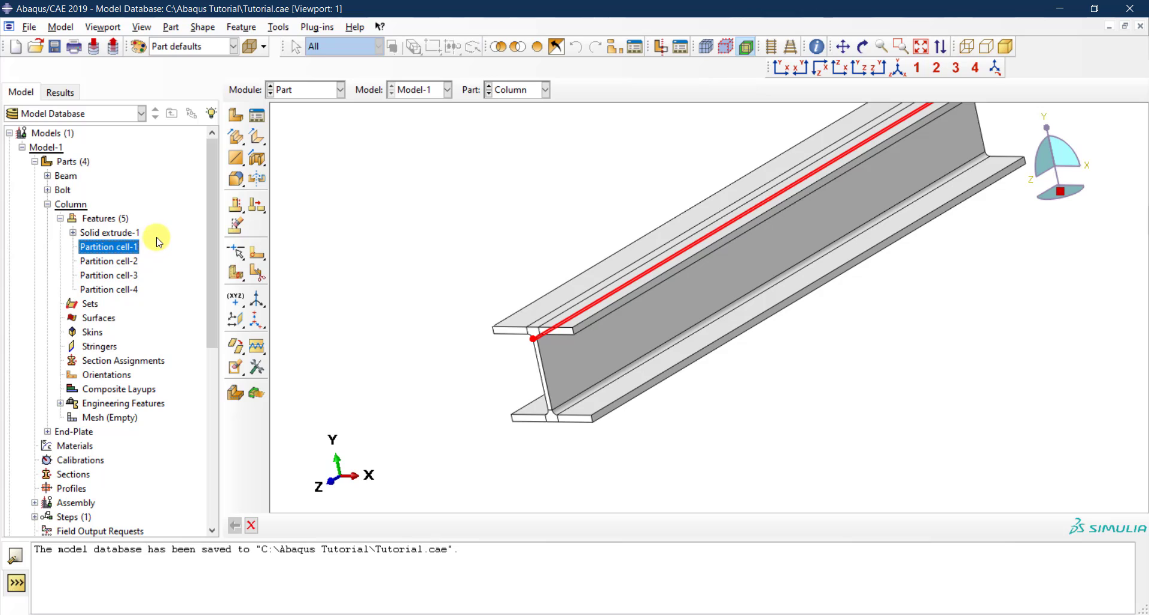
click(161, 237)
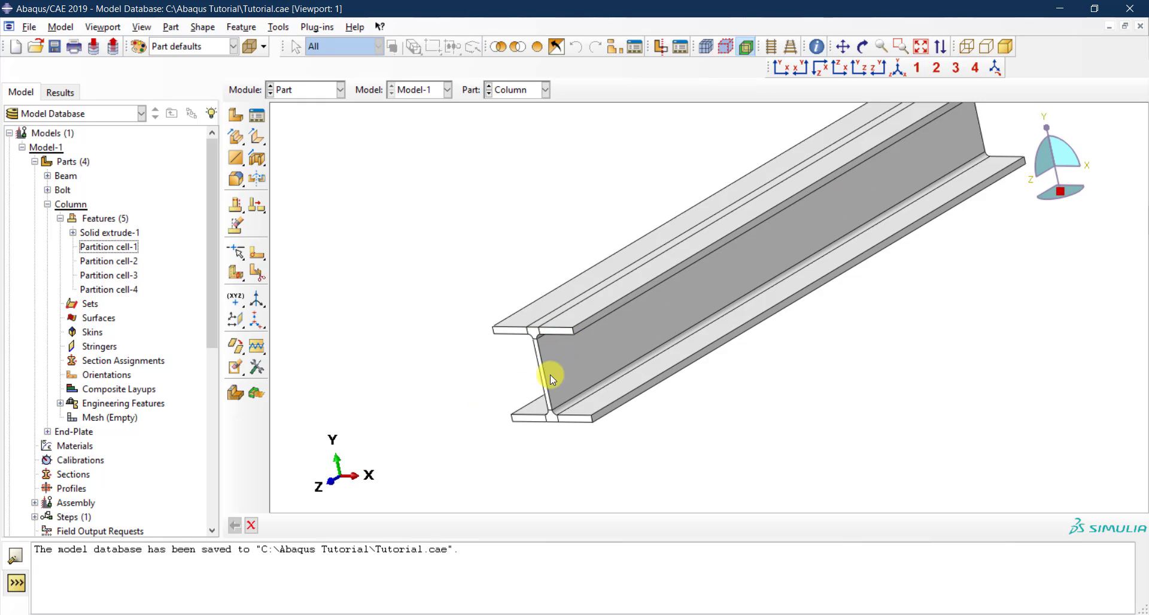
Step: Open the Column's solid extrusion for editing, inspect its section sketch, and close both without changing anything
click(237, 204)
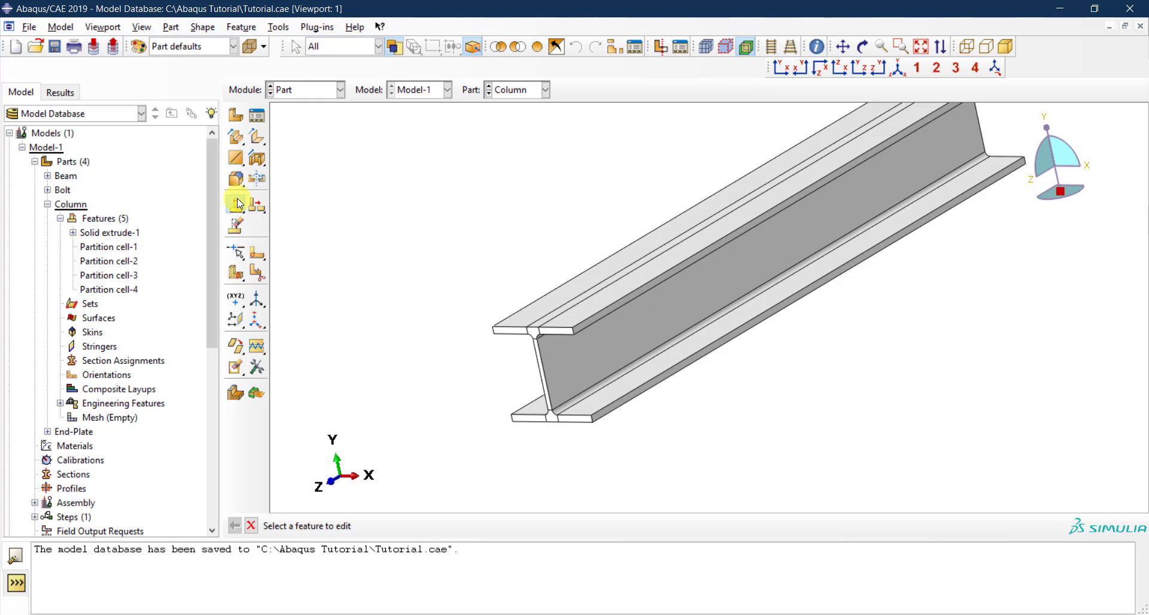
click(580, 329)
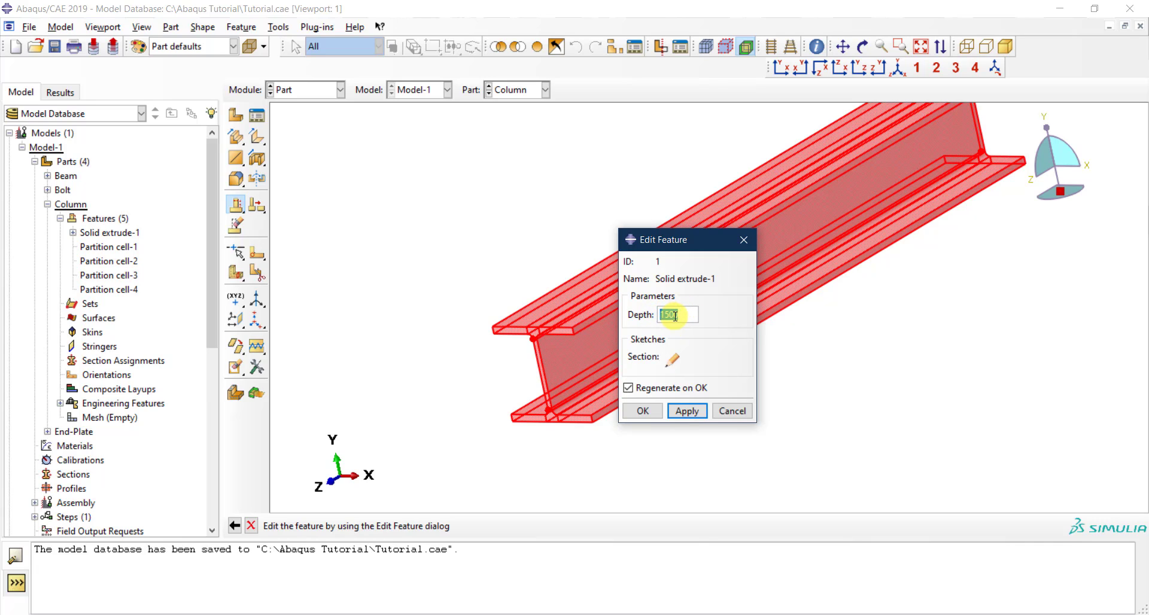
click(671, 362)
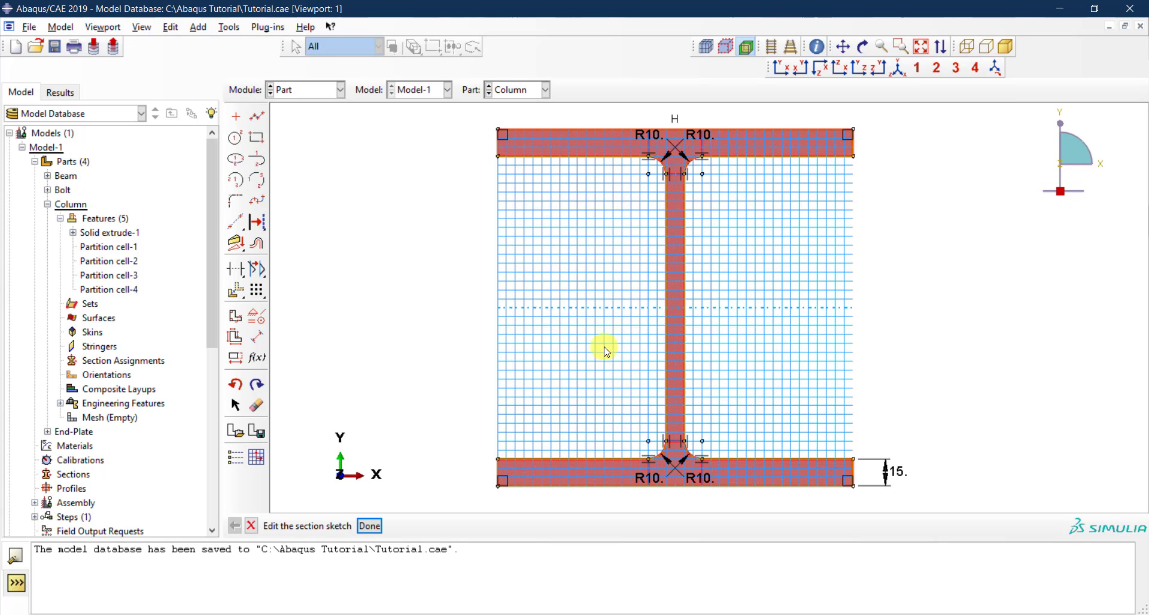
click(251, 526)
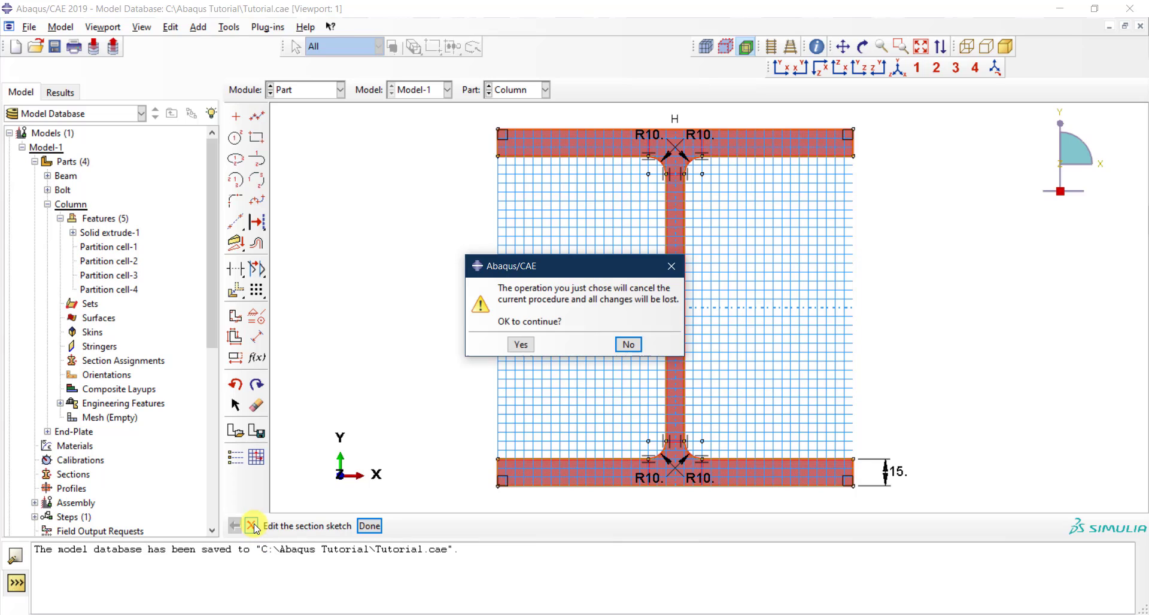
click(521, 346)
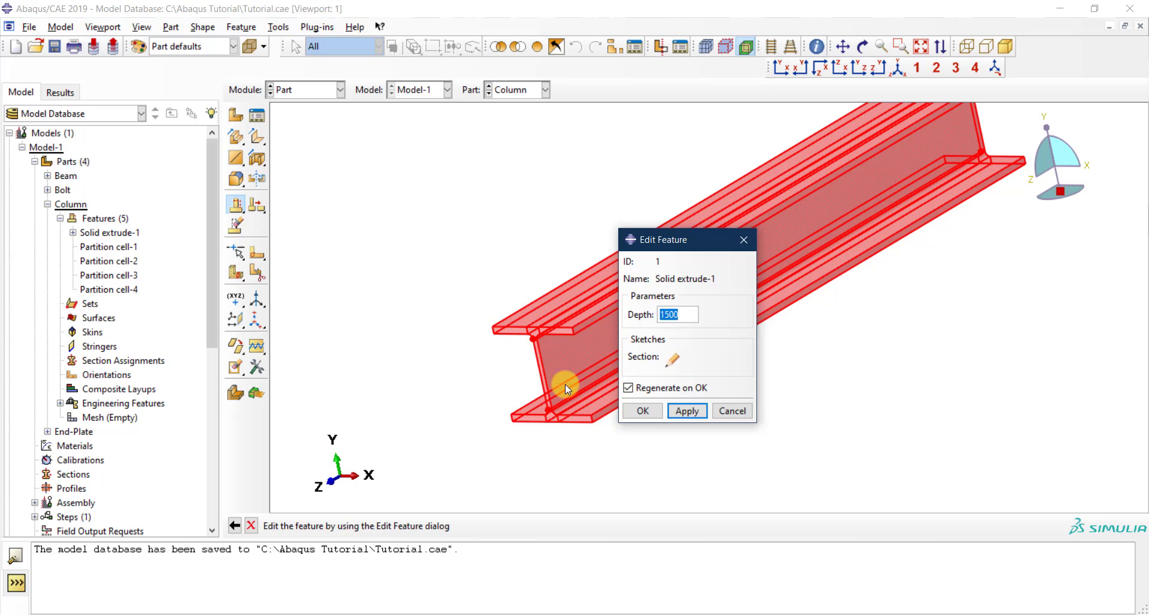
click(641, 410)
Step: Display the Beam part to inspect its geometry
scroll(488, 457, up, 1)
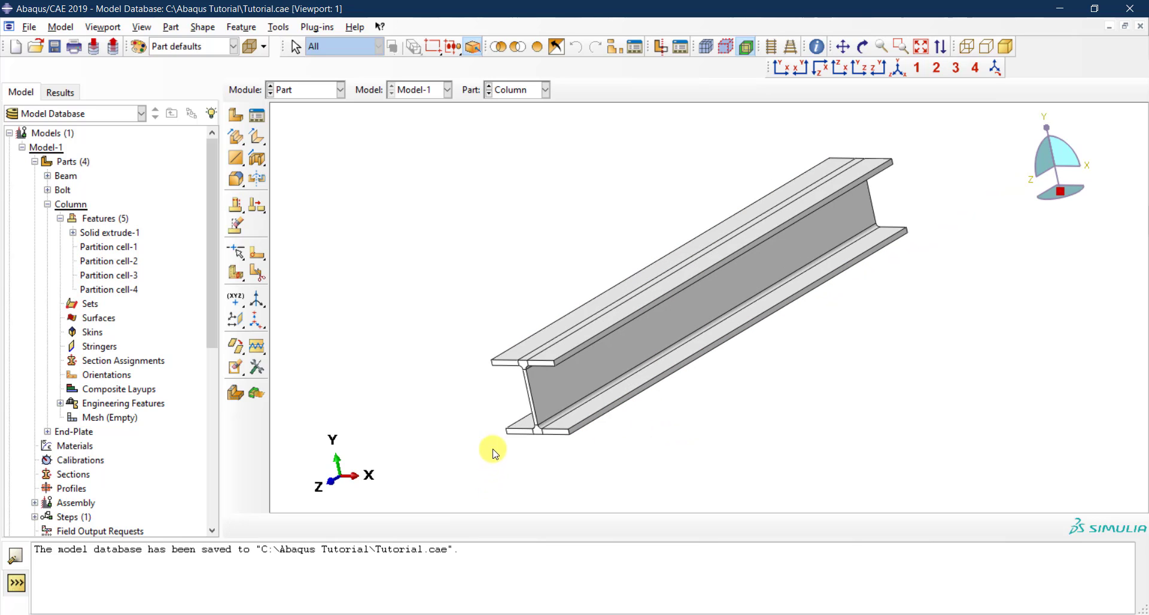
scroll(816, 335, up, 1)
click(527, 90)
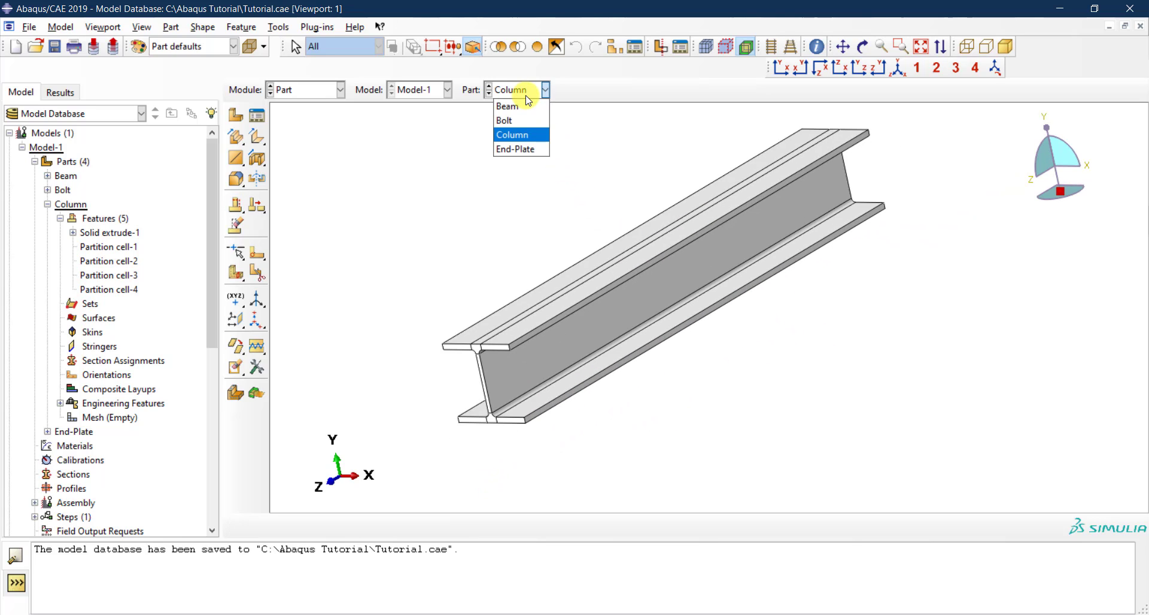
click(526, 105)
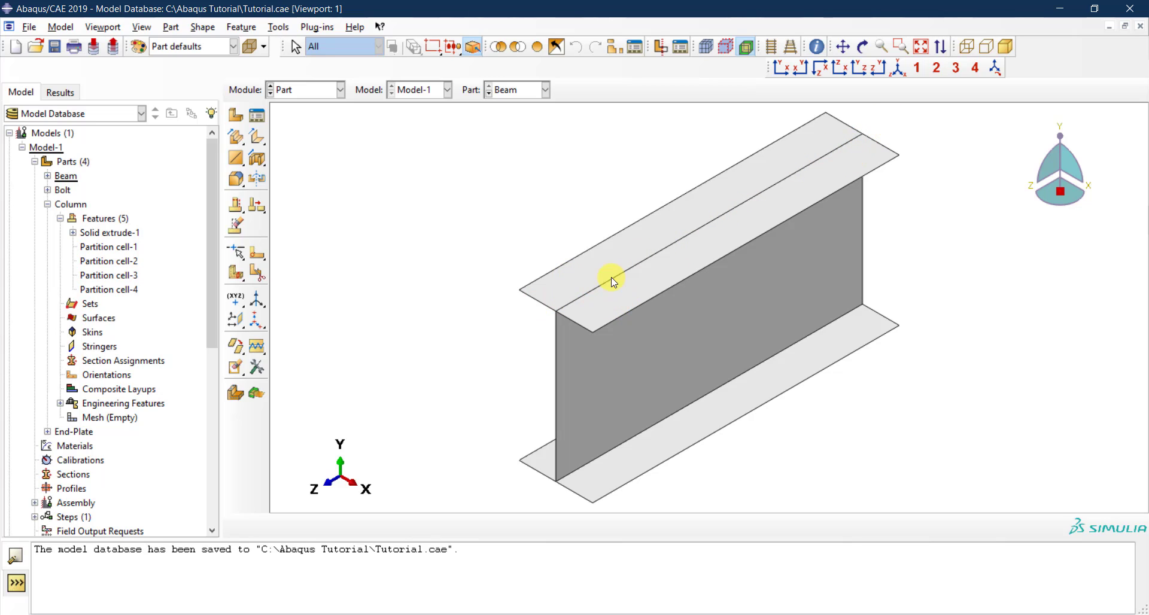
Step: Display the End-Plate and partition it vertically with a three-point cutting plane through both top edge midpoints and the front bottom edge midpoint
click(515, 91)
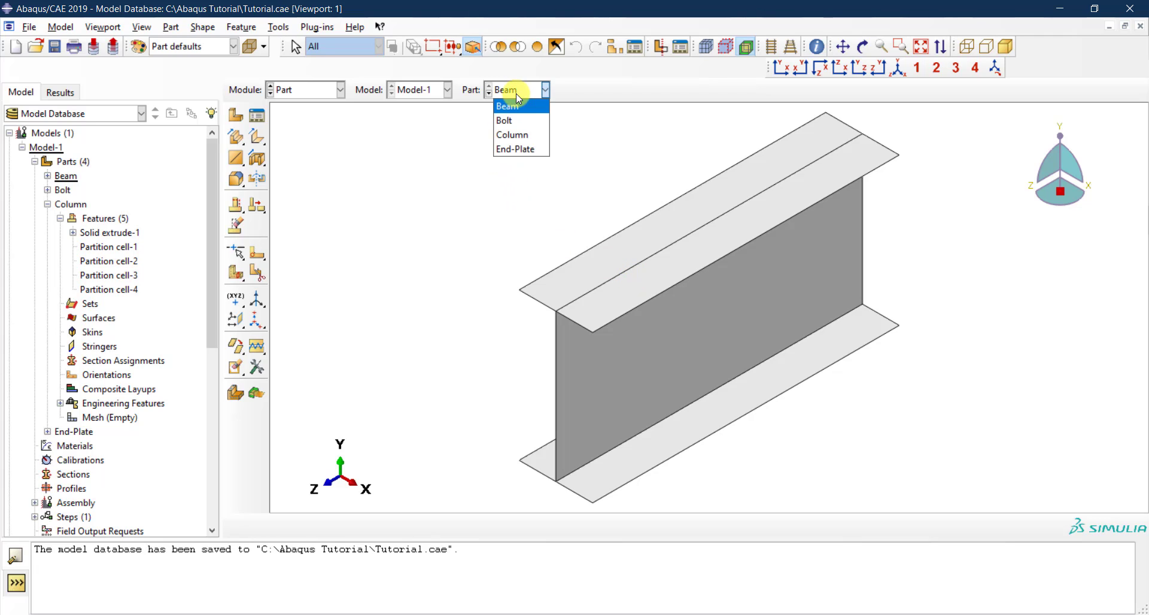
click(518, 151)
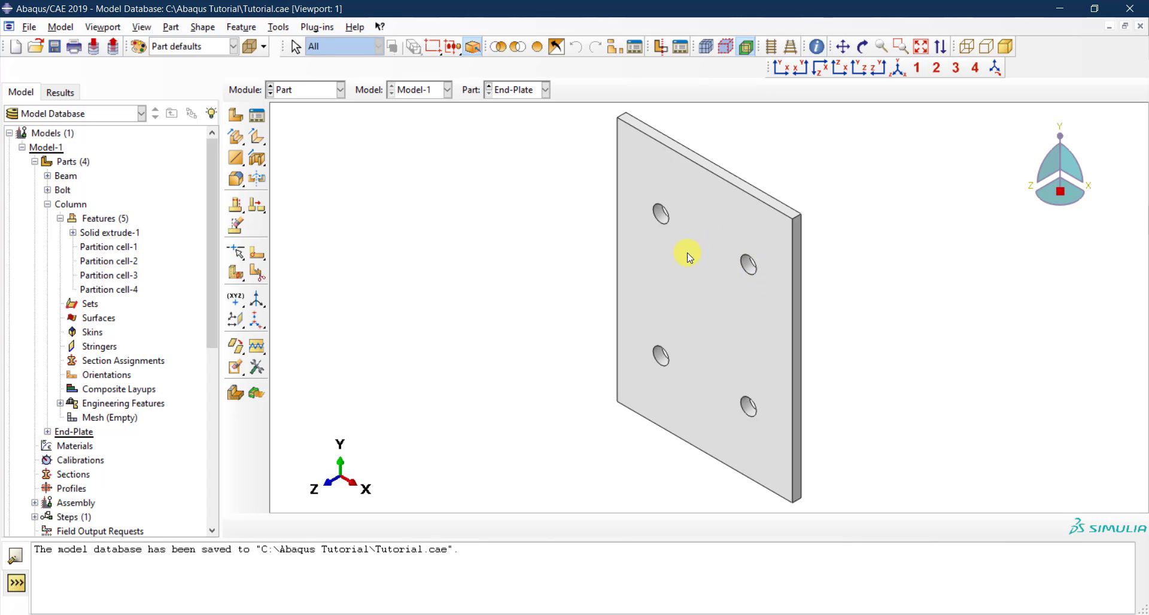
click(239, 274)
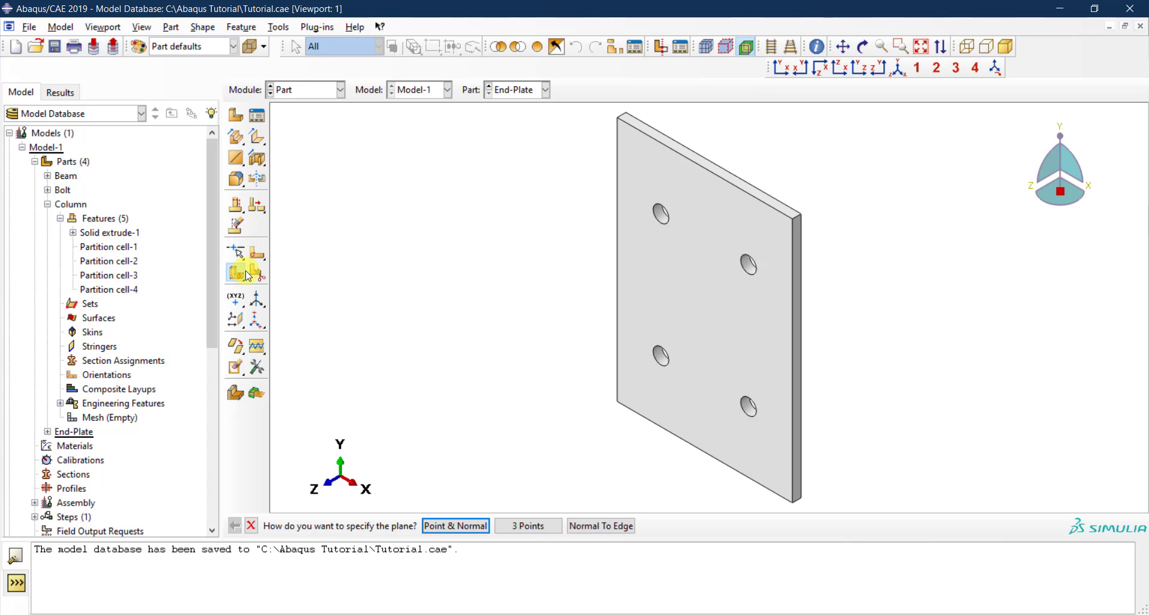
click(526, 524)
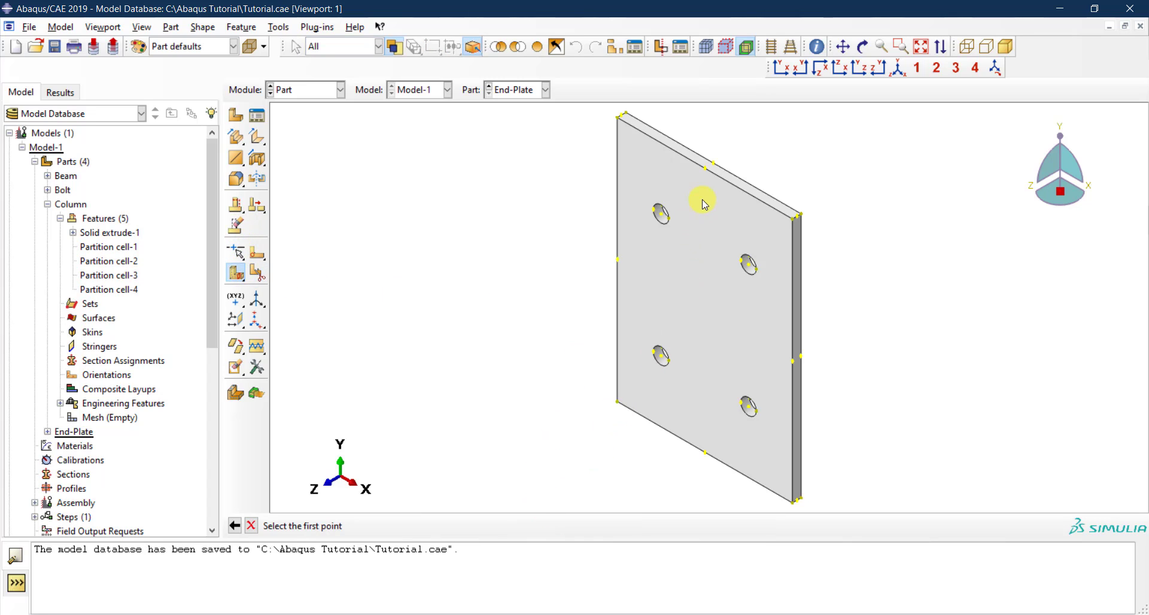
click(706, 171)
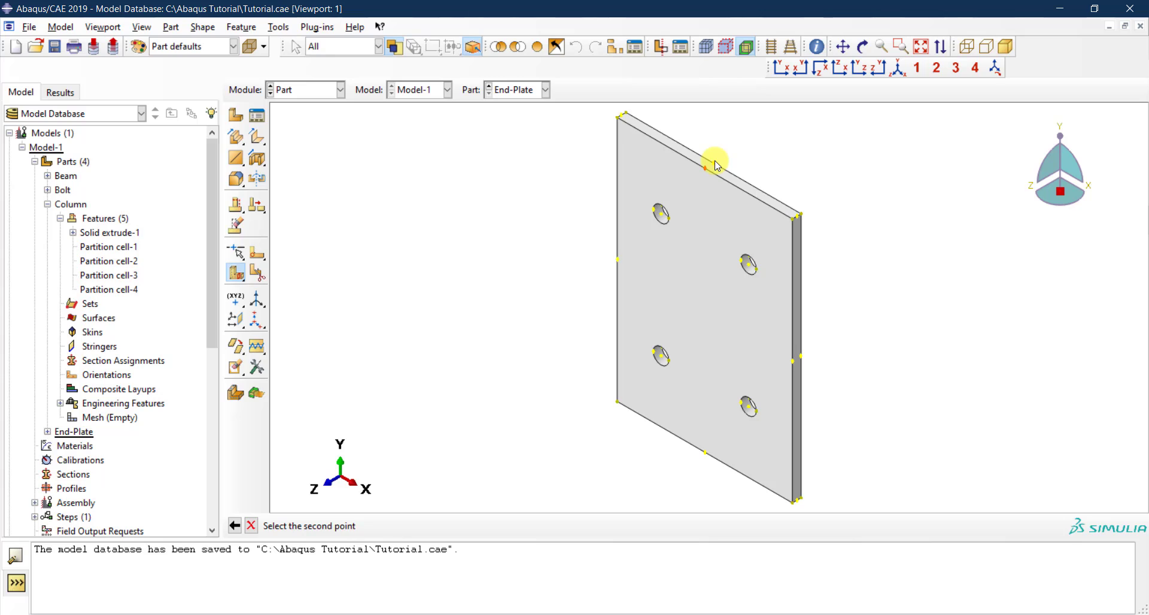
click(714, 163)
click(706, 456)
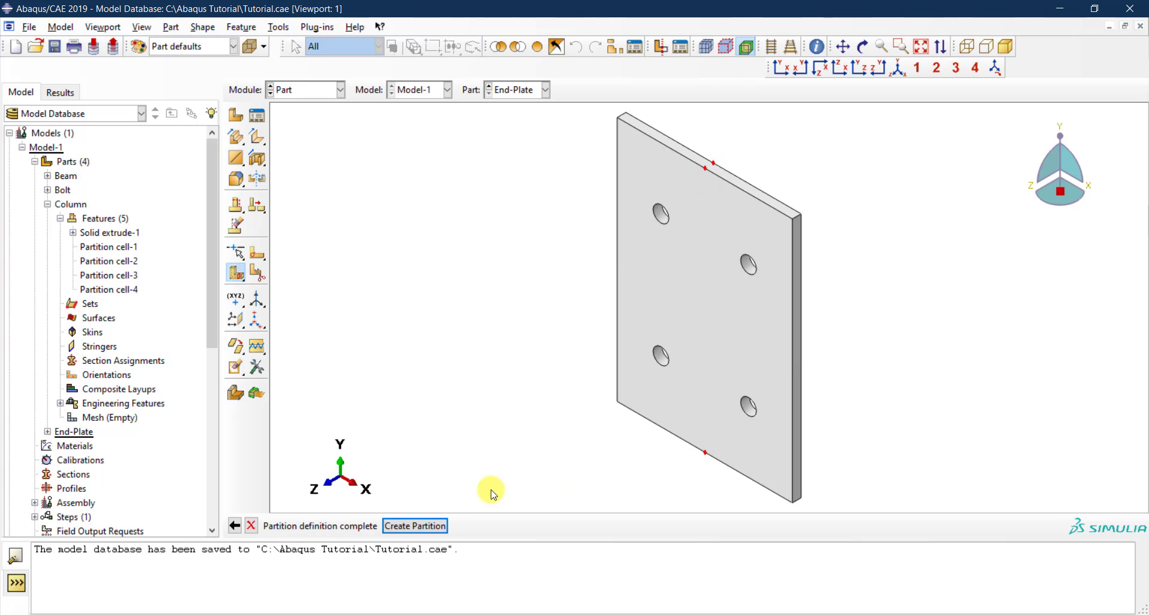
click(413, 526)
Step: Partition both End-Plate cells at mid-height with a three-point cutting plane through the front vertical edge midpoints and the rear +X edge midpoint
click(380, 528)
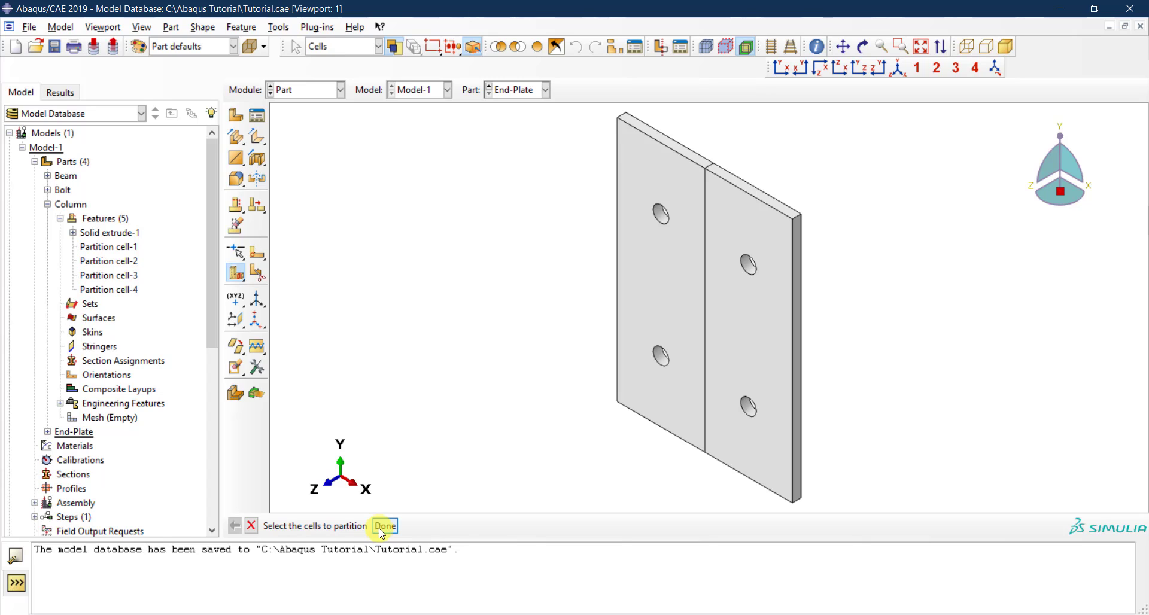
drag(871, 268, 456, 489)
click(384, 526)
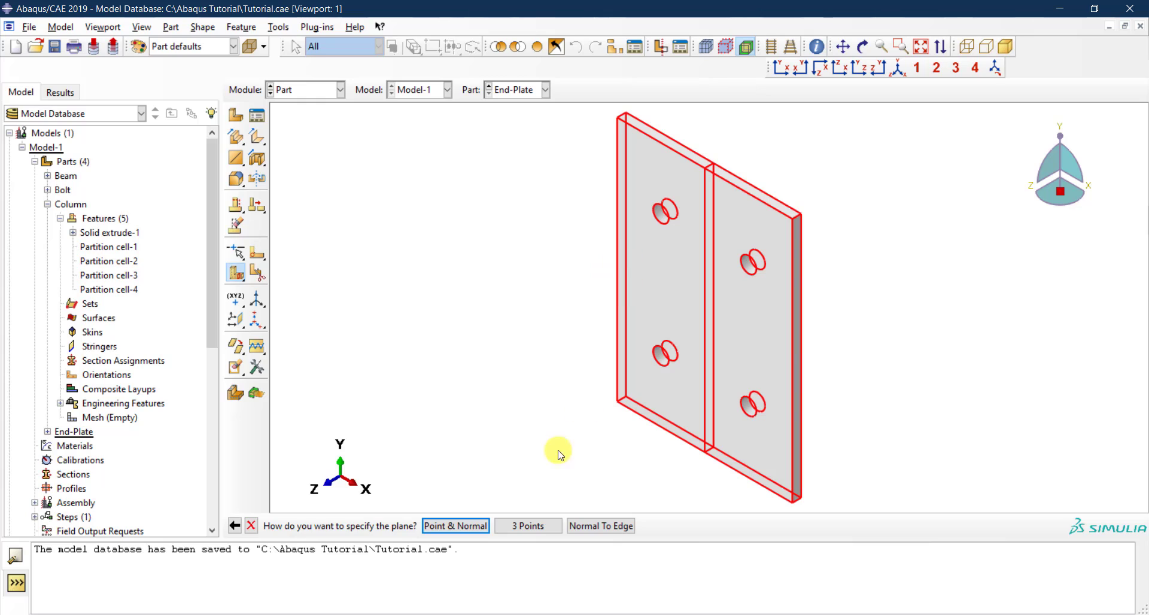
click(527, 526)
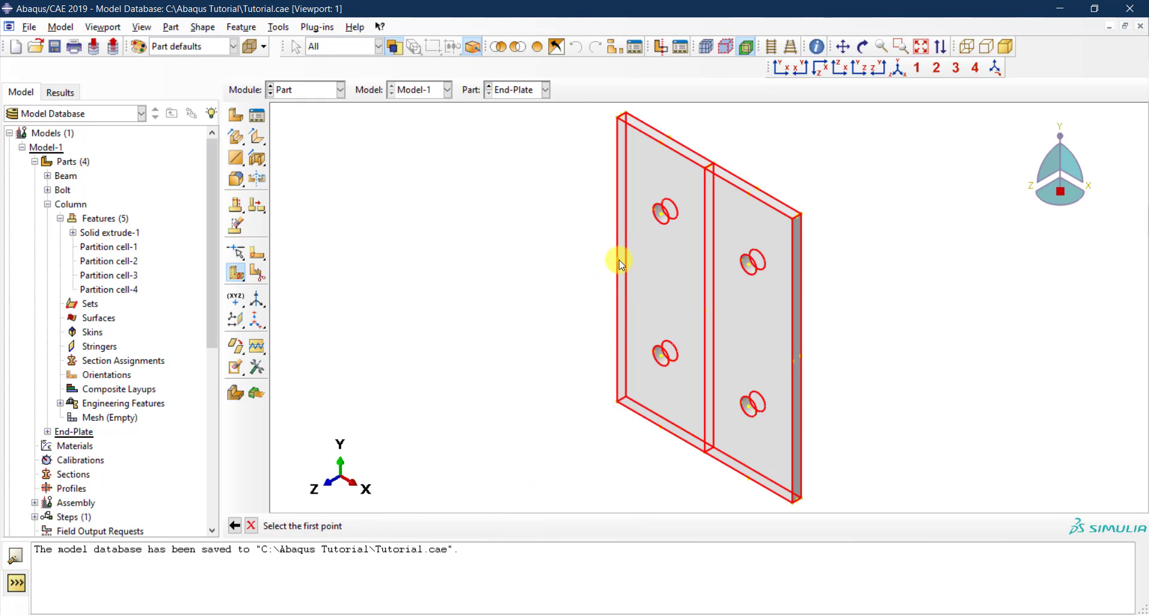
click(619, 260)
click(794, 361)
click(801, 356)
click(440, 527)
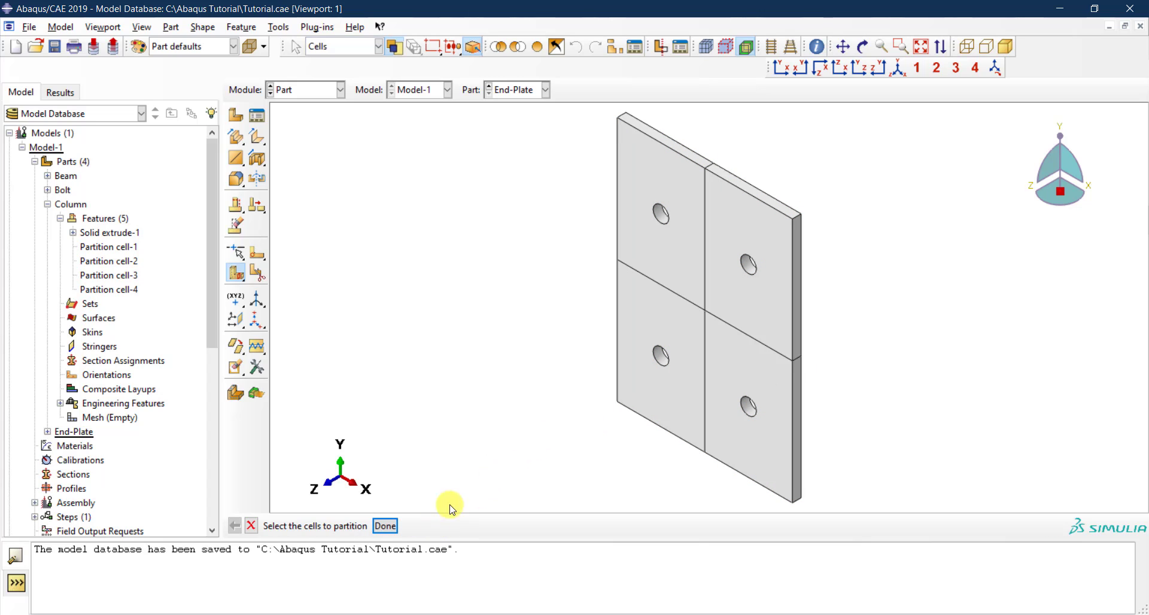
click(241, 274)
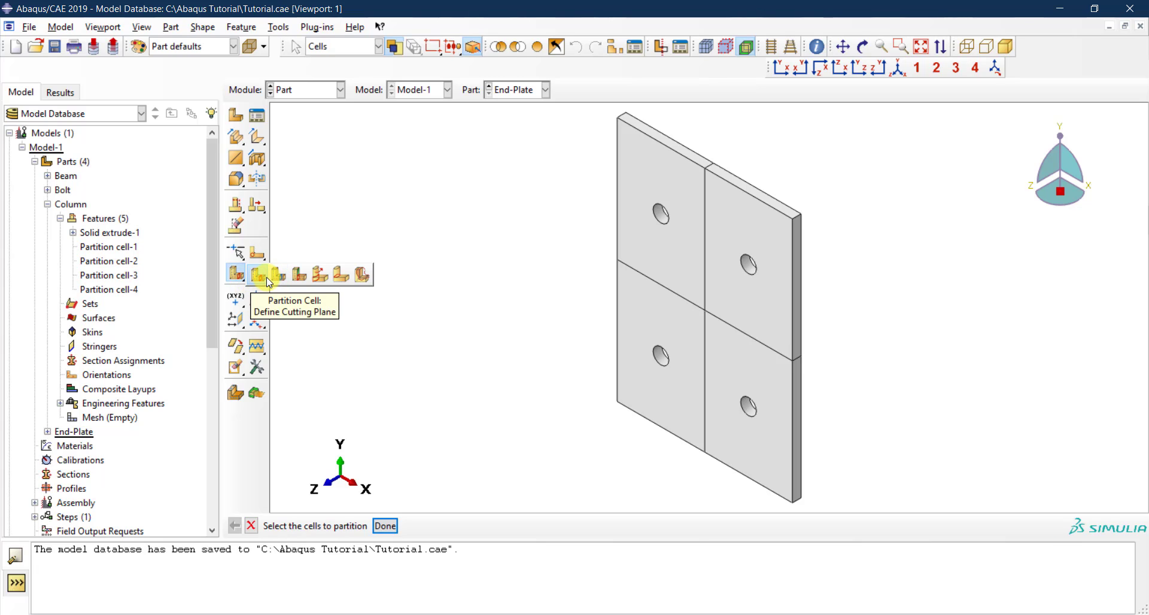
click(313, 329)
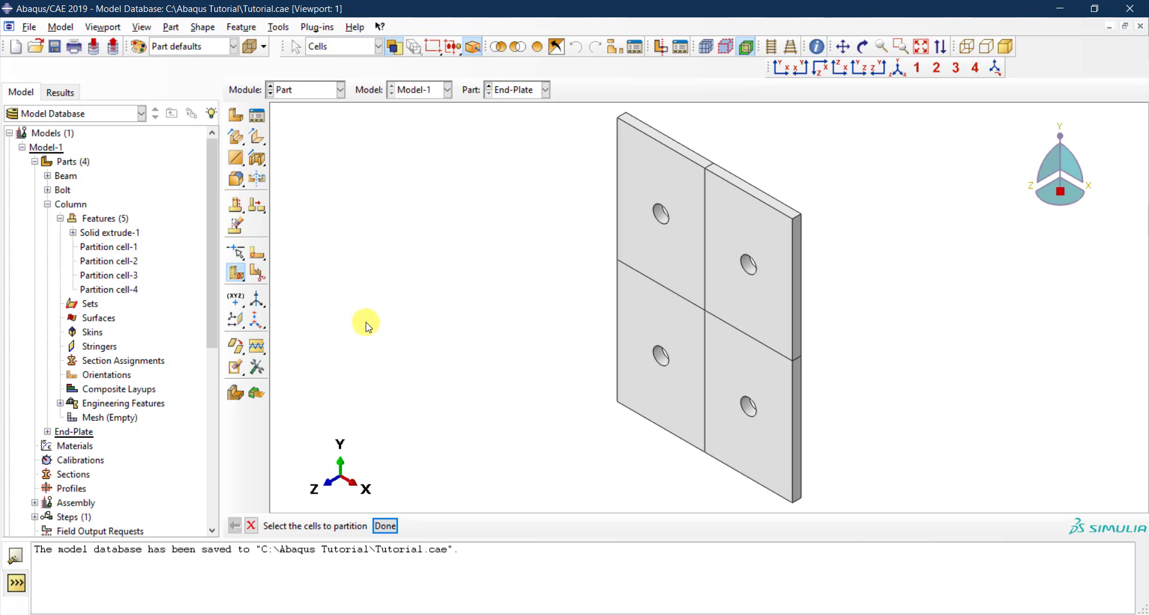
Step: Partition the End-Plate cells horizontally with a three-point cutting plane through an upper hole's edge point and the front and rear upper +X edge midpoints
drag(844, 148, 575, 444)
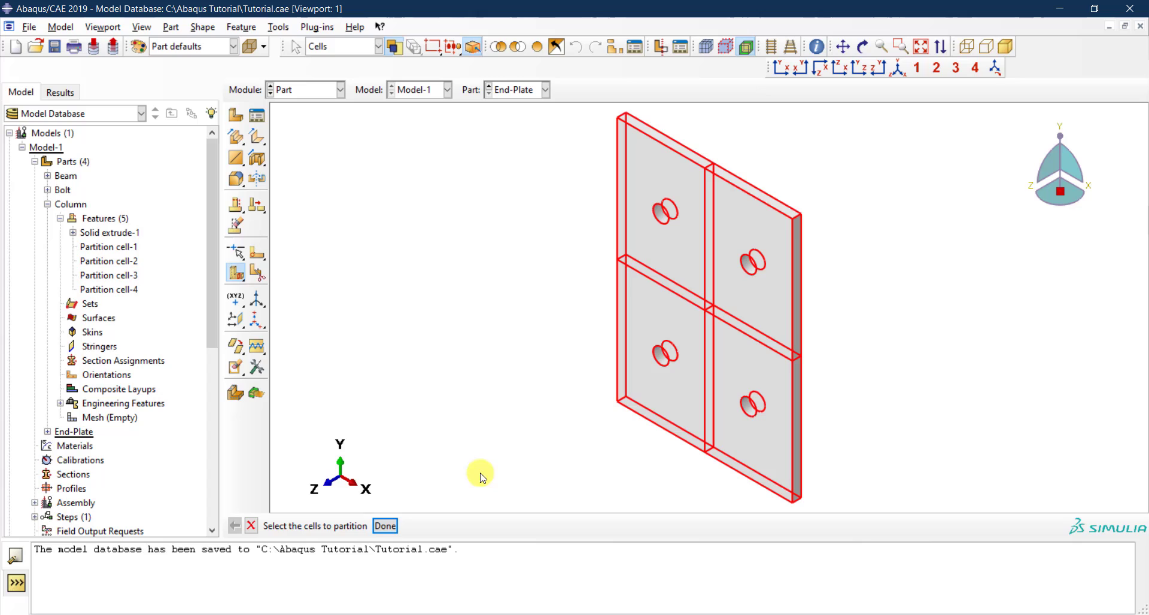
click(380, 526)
click(539, 526)
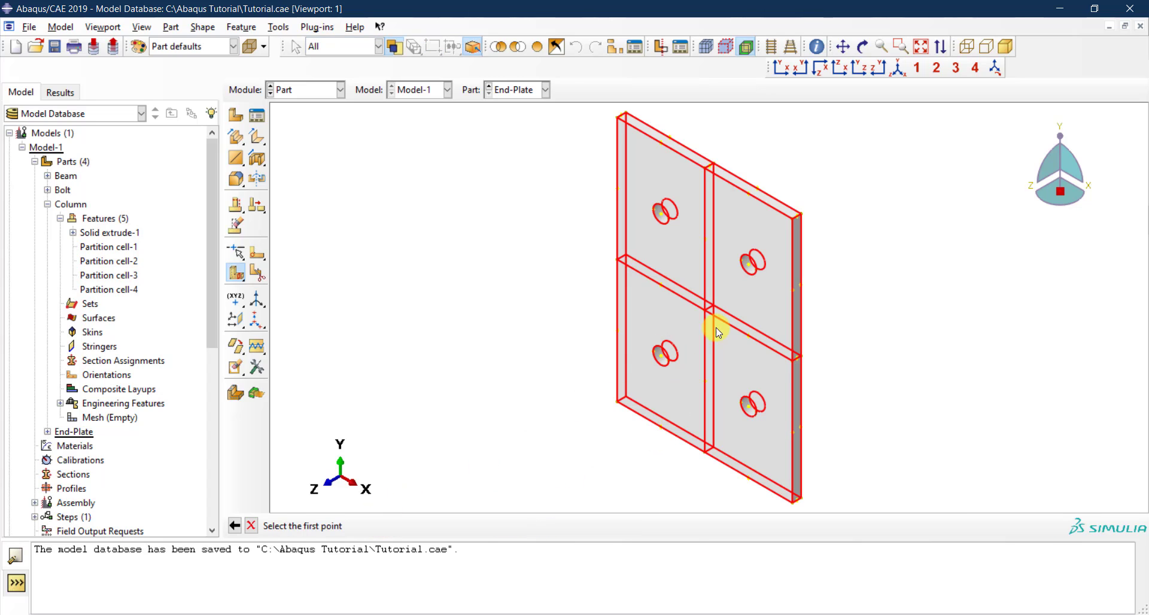
click(745, 265)
click(793, 291)
click(800, 285)
click(415, 526)
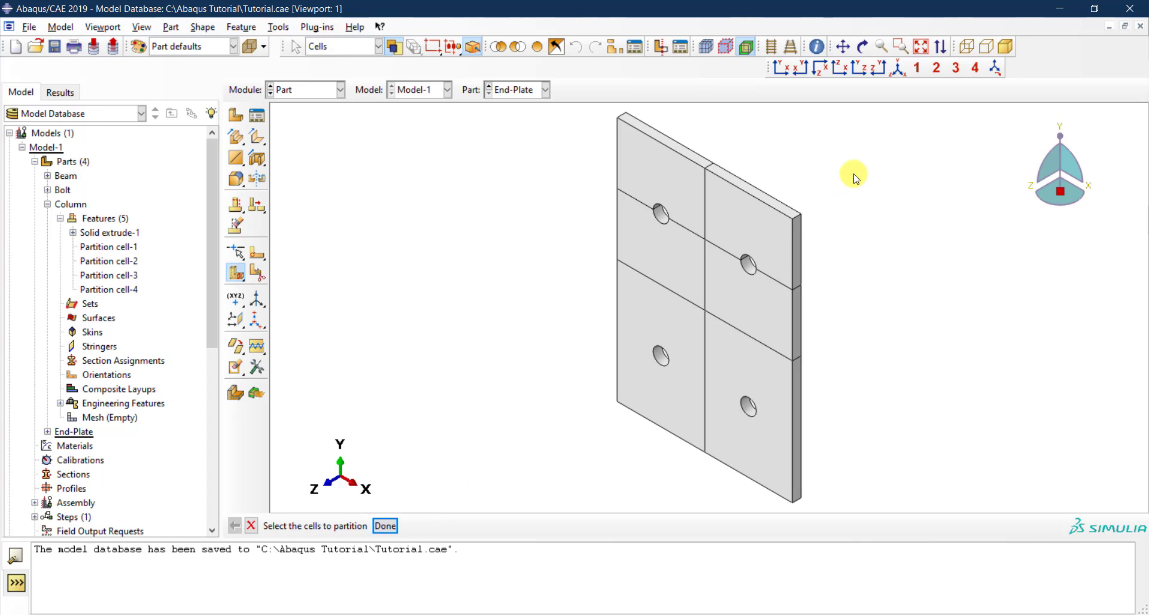
Step: Partition the two lower End-Plate cells horizontally with a three-point plane through two lower +X hole edge points and the rear +X edge midpoint
drag(862, 375, 601, 469)
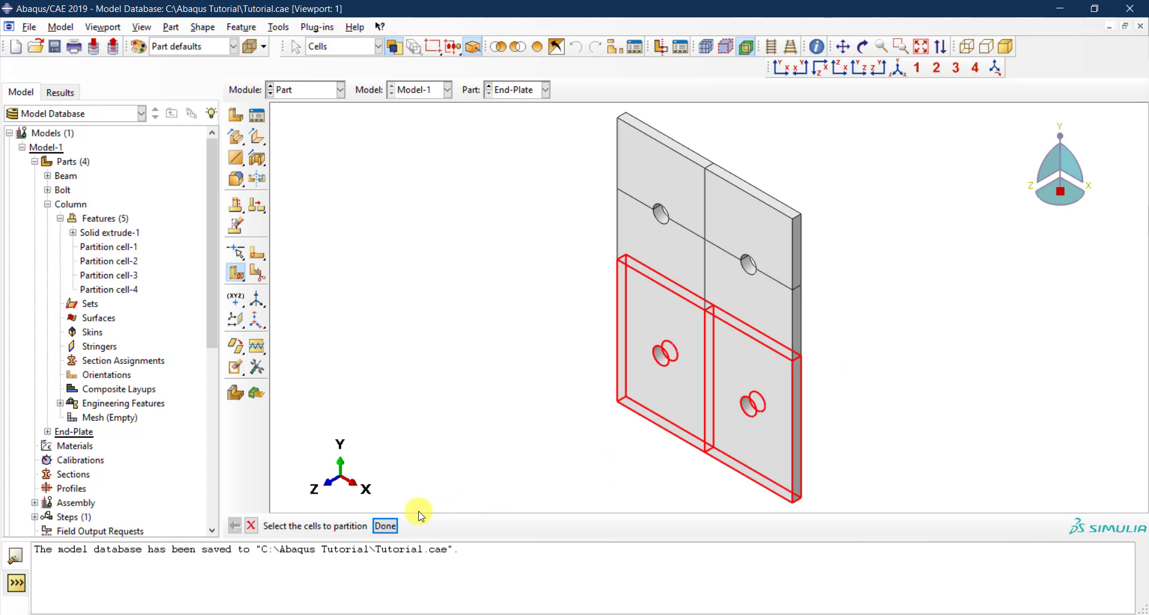
click(384, 526)
click(527, 526)
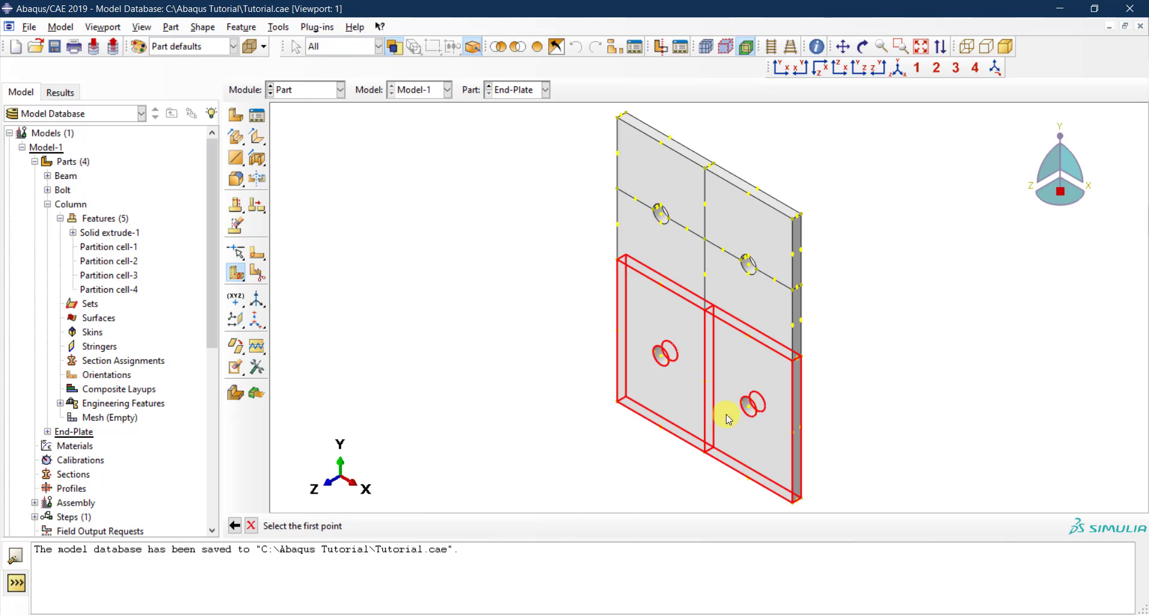
click(743, 409)
click(755, 412)
click(802, 432)
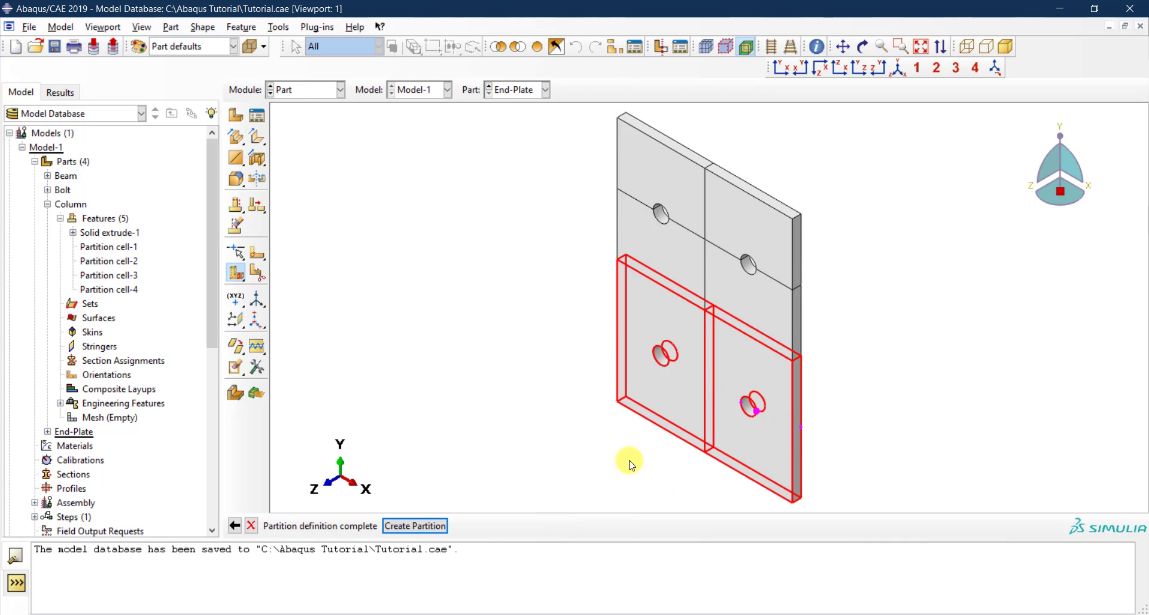
click(441, 526)
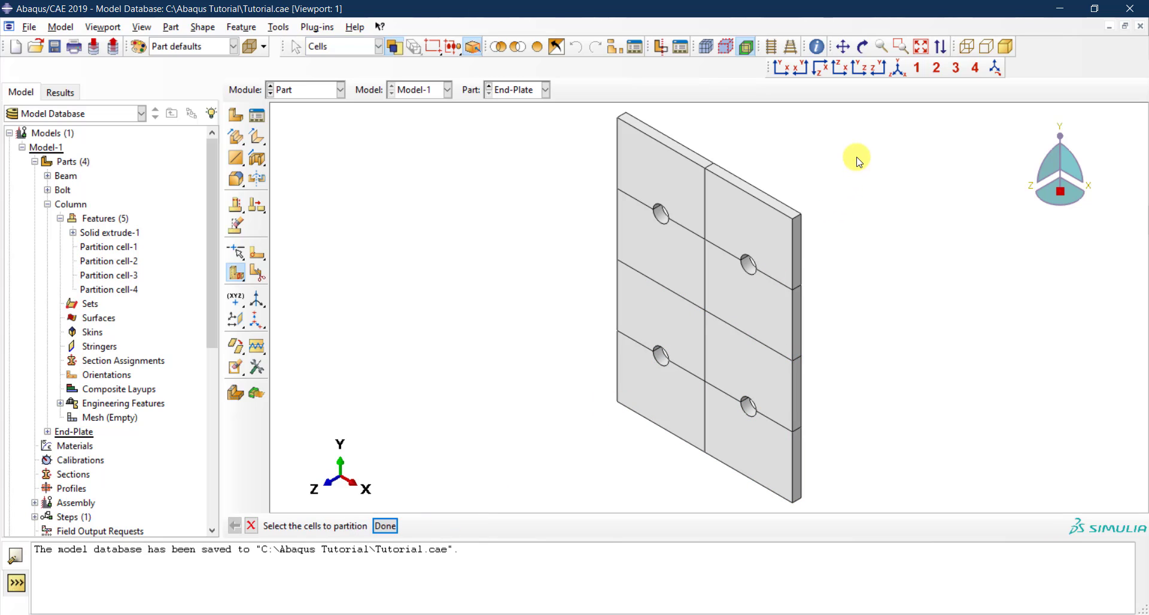
Step: Partition the four +X half cells vertically with a three-point plane through the upper hole's front and rear top points and the lower hole's bottom point
drag(854, 160, 743, 508)
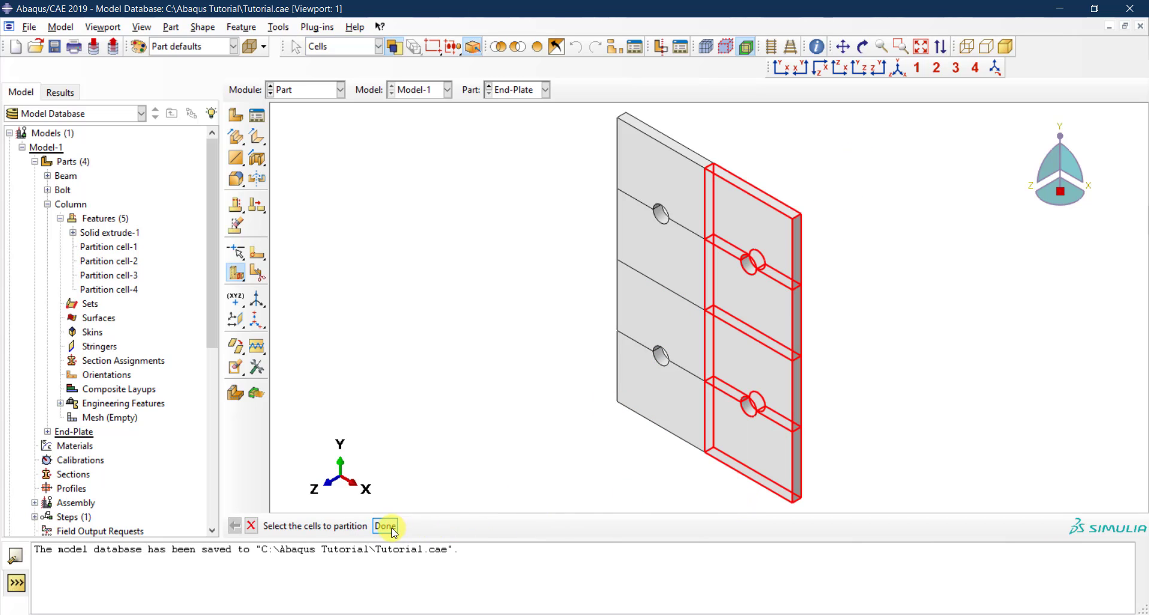
click(385, 526)
click(531, 526)
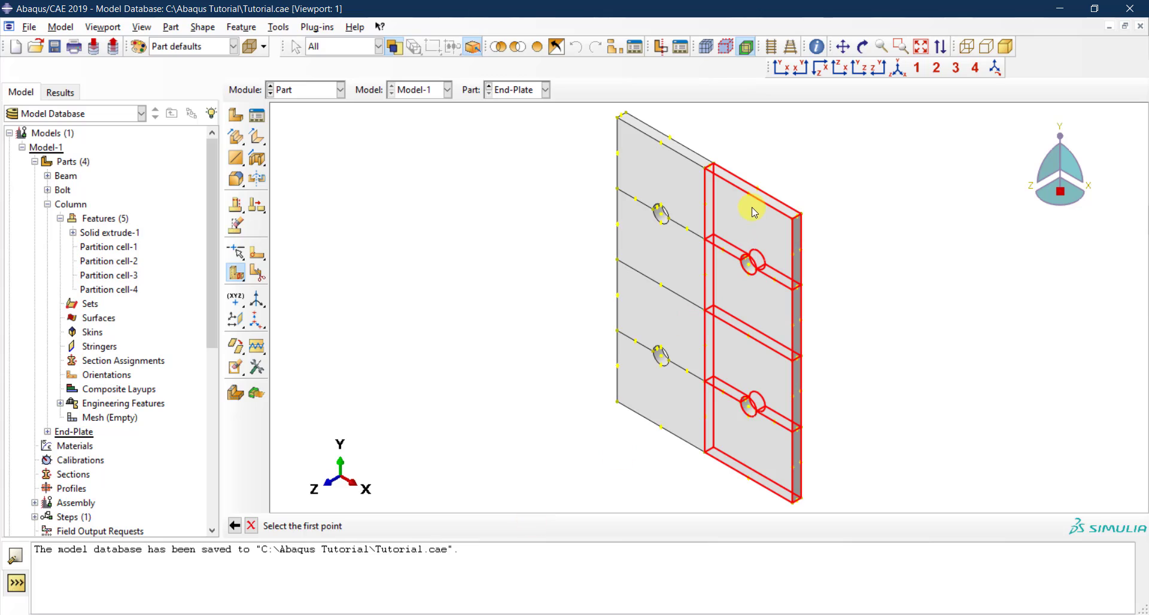
click(752, 259)
click(757, 252)
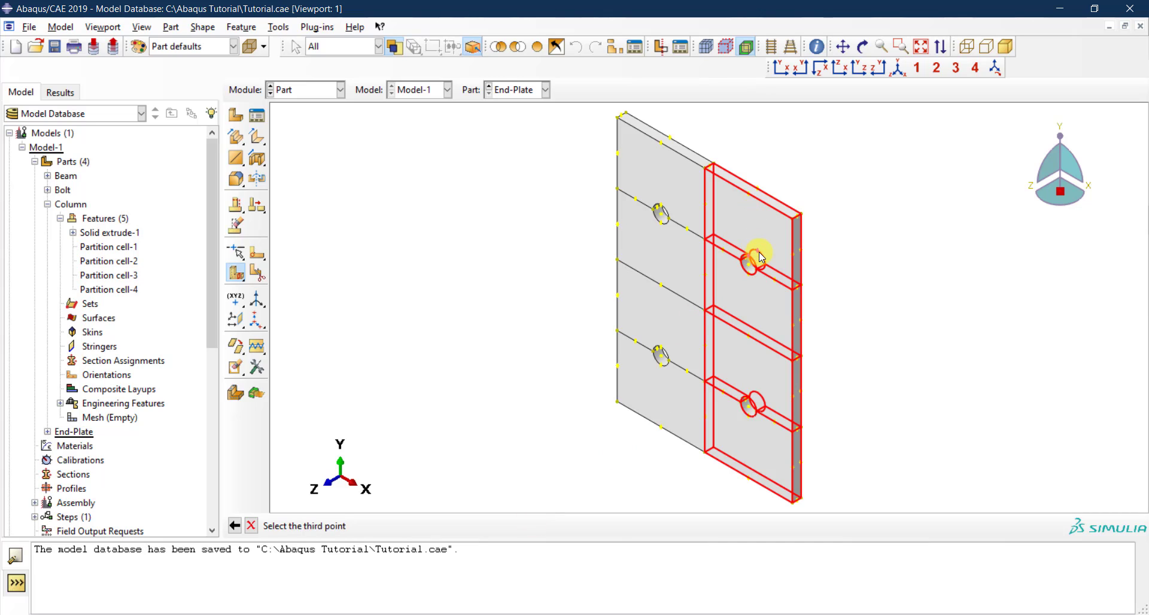
click(751, 422)
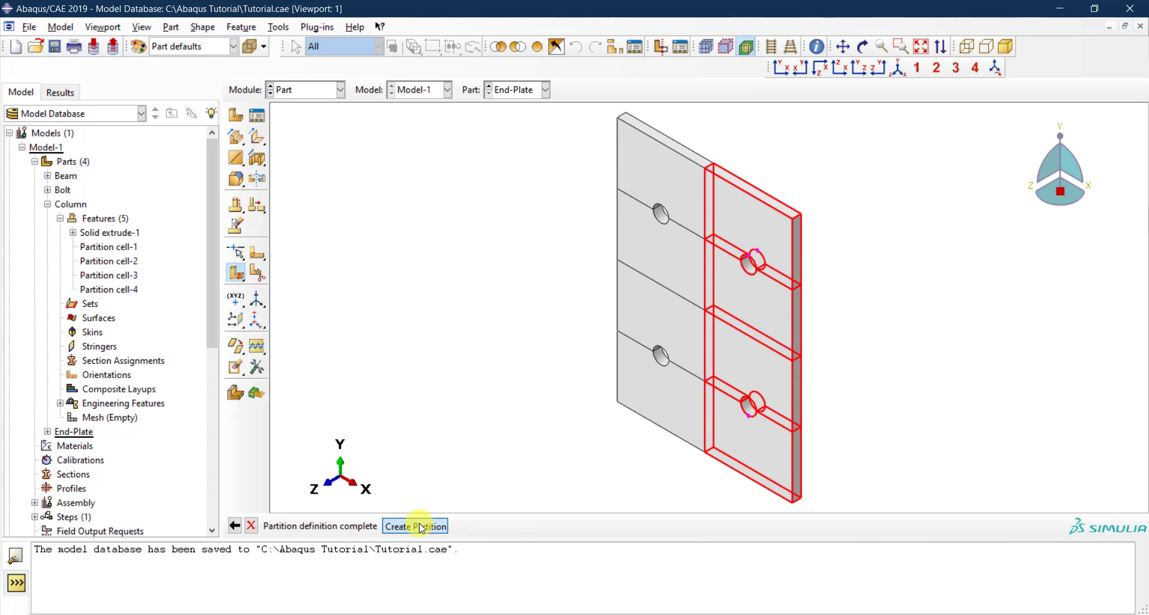
click(419, 526)
Step: Select the four -X half cells of the End-Plate and specify their cutting plane by three points
drag(667, 120, 569, 403)
click(385, 526)
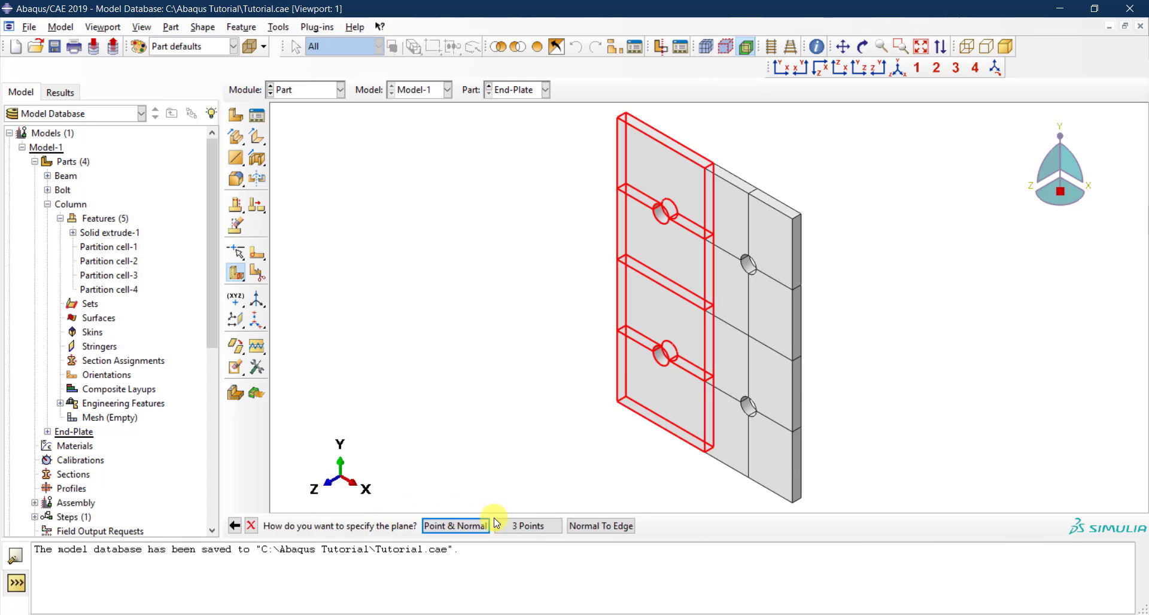
click(529, 525)
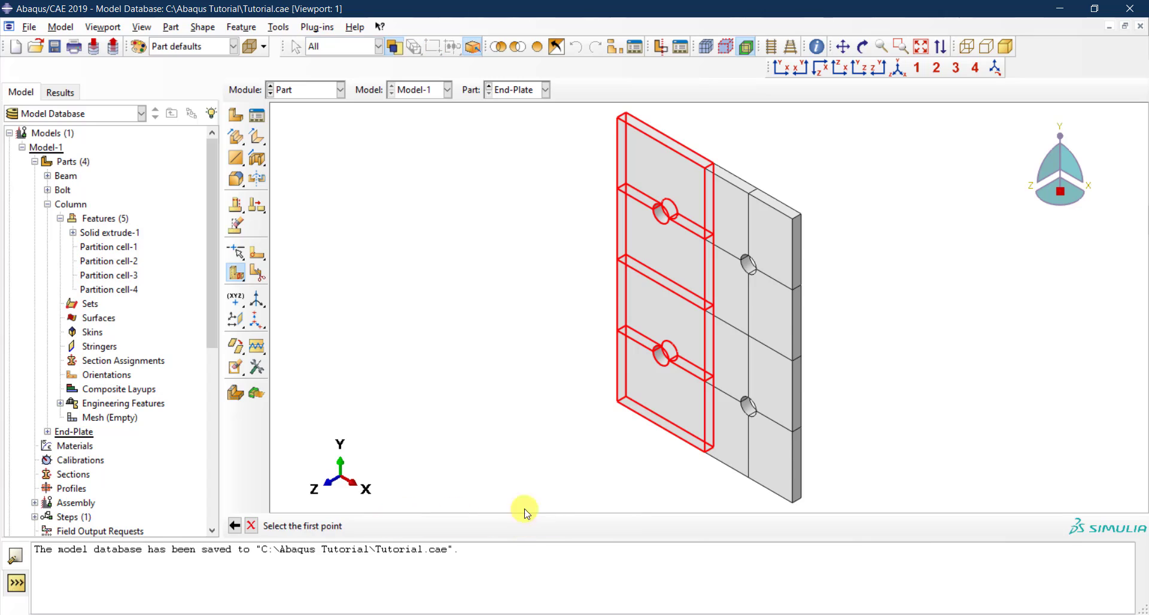
click(671, 141)
click(661, 144)
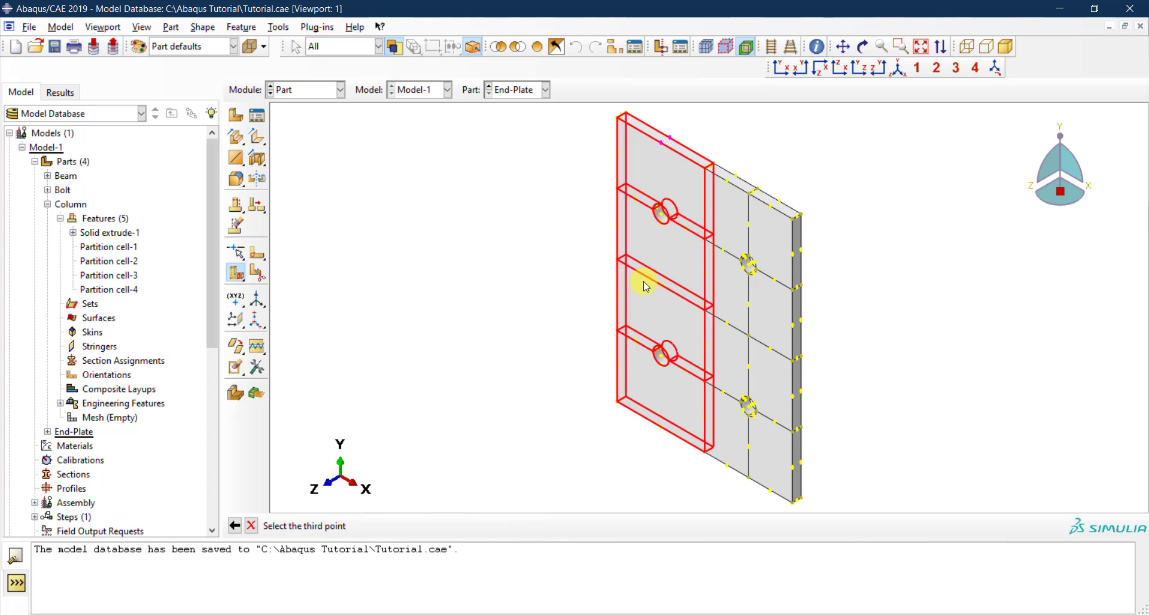
click(235, 527)
click(234, 527)
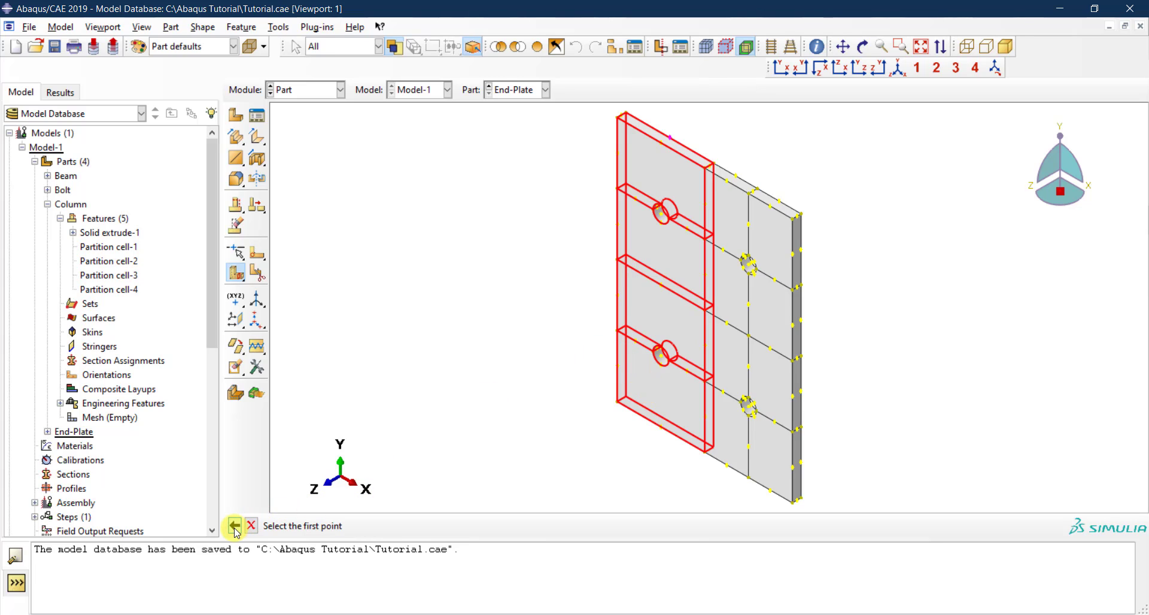
Step: Partition the selected -X cells vertically through points on the upper and lower hole edges, and finish the partitioning
click(669, 200)
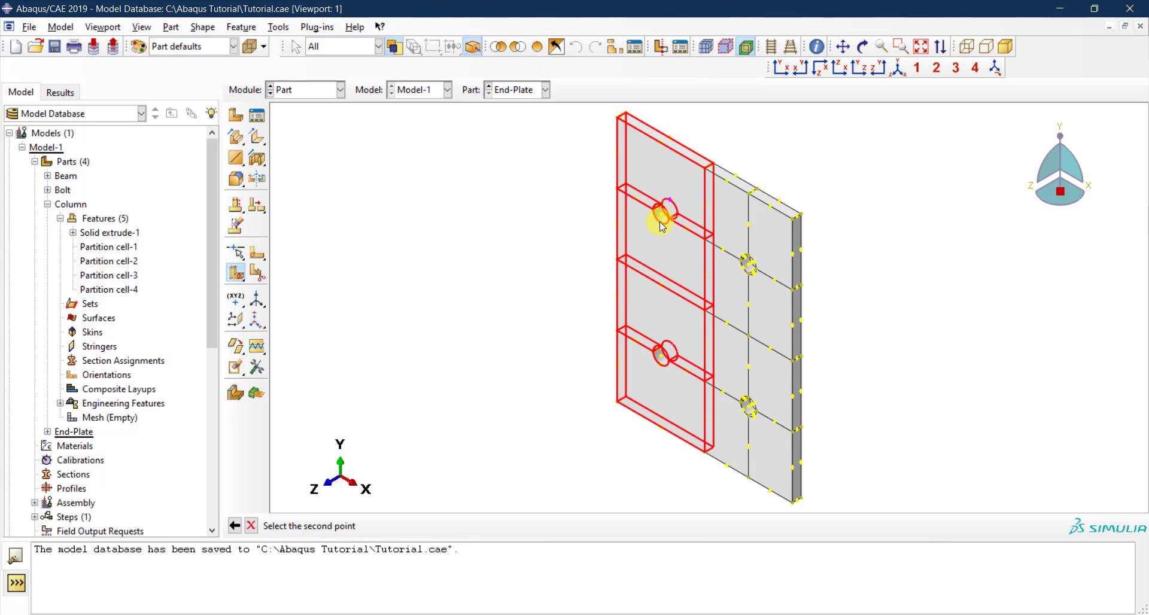
click(660, 368)
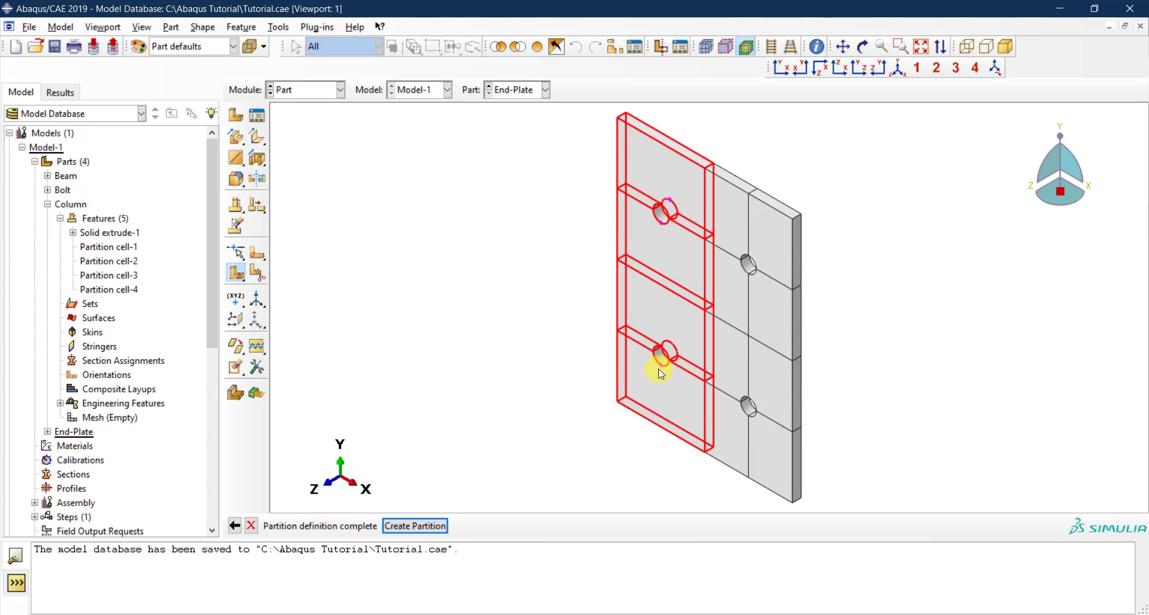
click(436, 526)
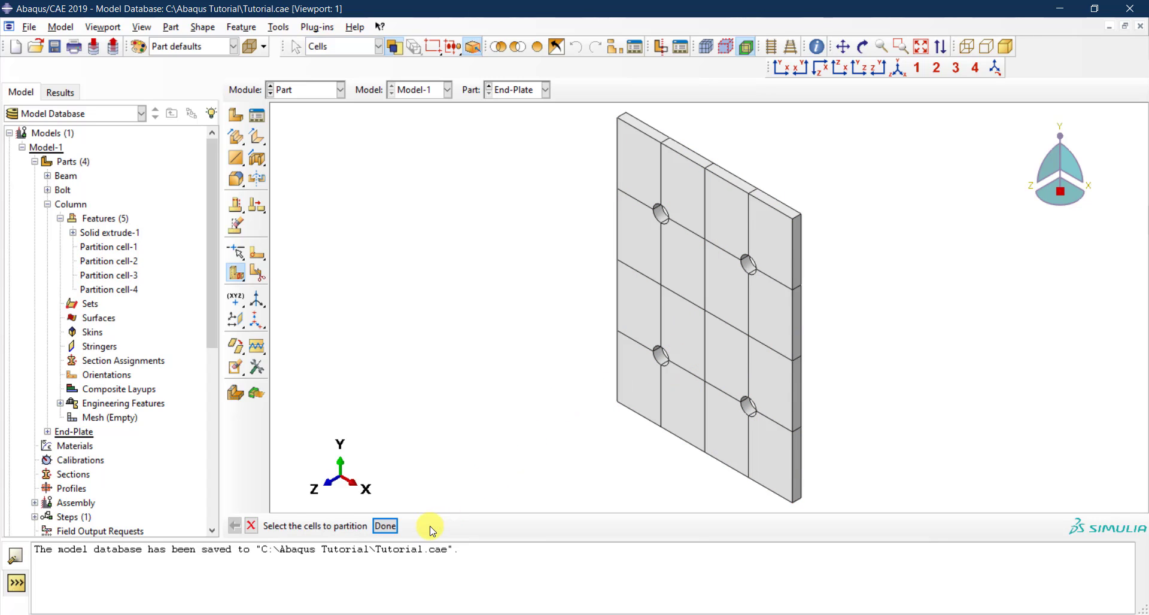
click(384, 527)
Step: Rotate the End-Plate to inspect its partitions around the four bolt holes
click(862, 46)
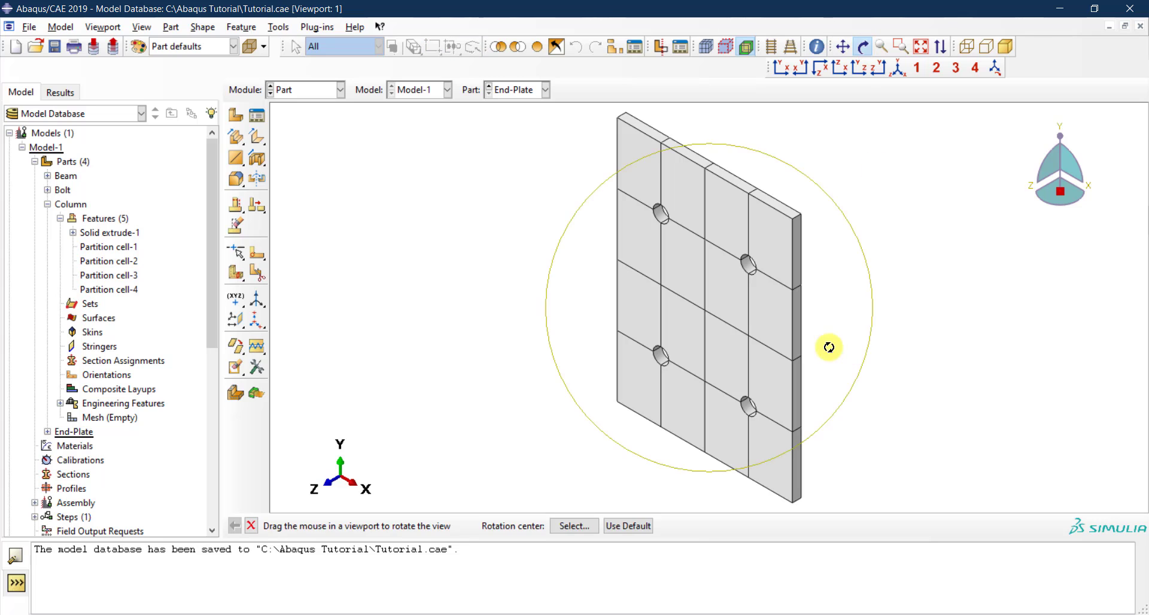
drag(829, 347, 720, 300)
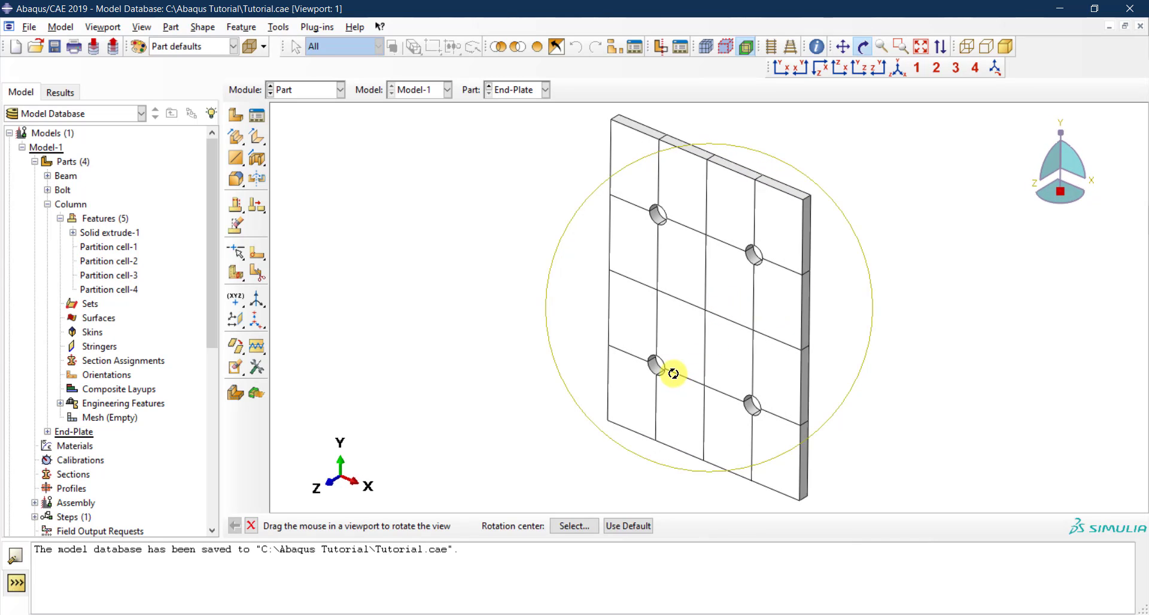
drag(673, 373, 706, 342)
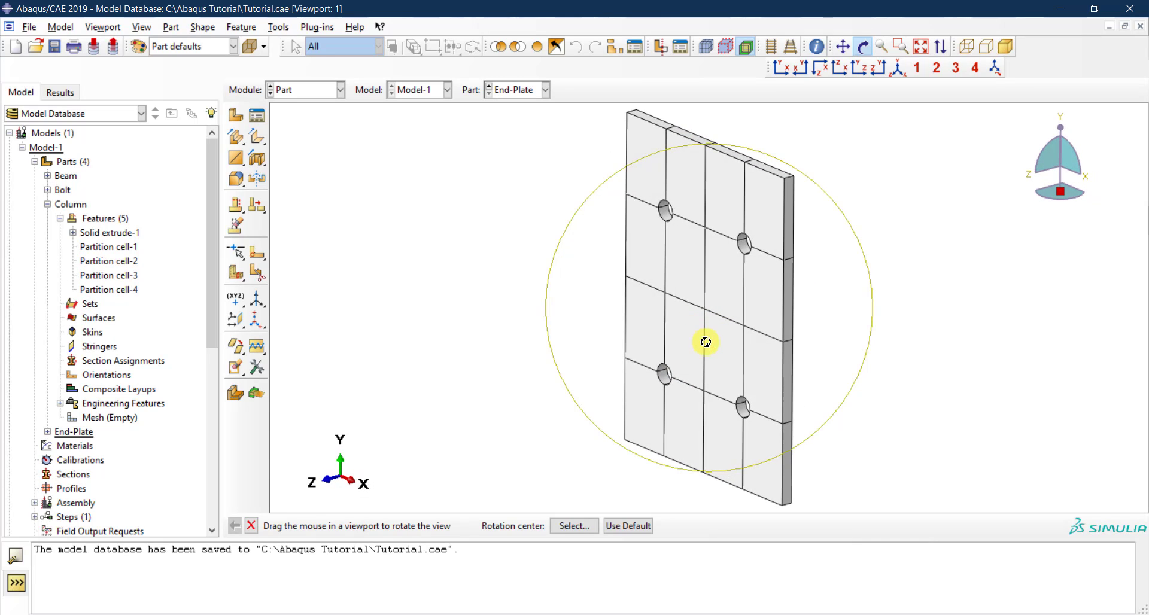
drag(690, 261, 688, 267)
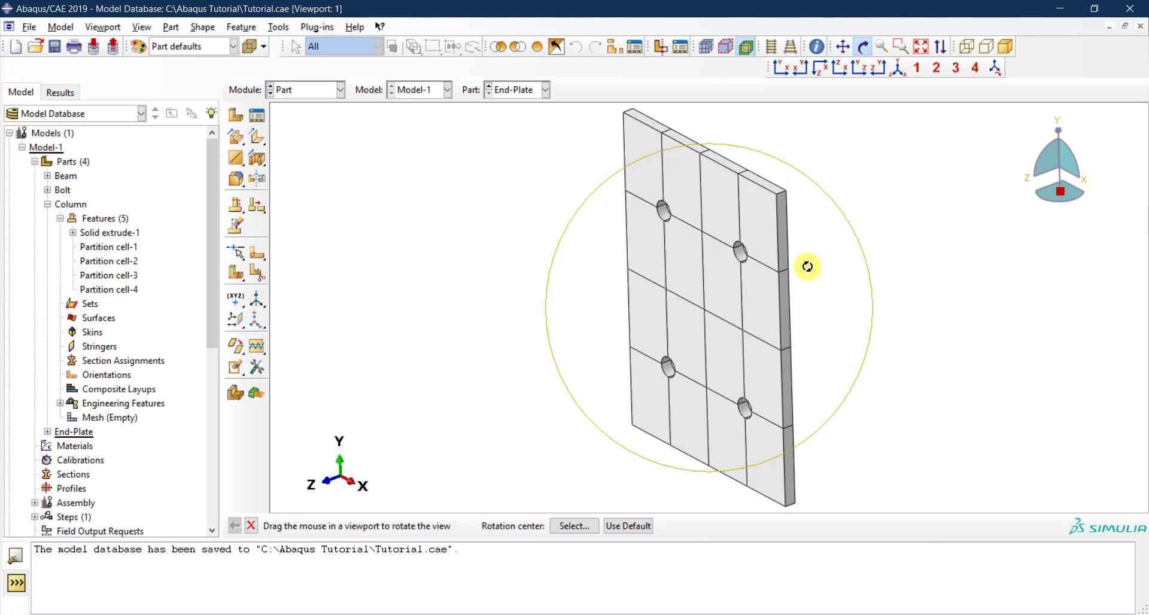
key(Escape)
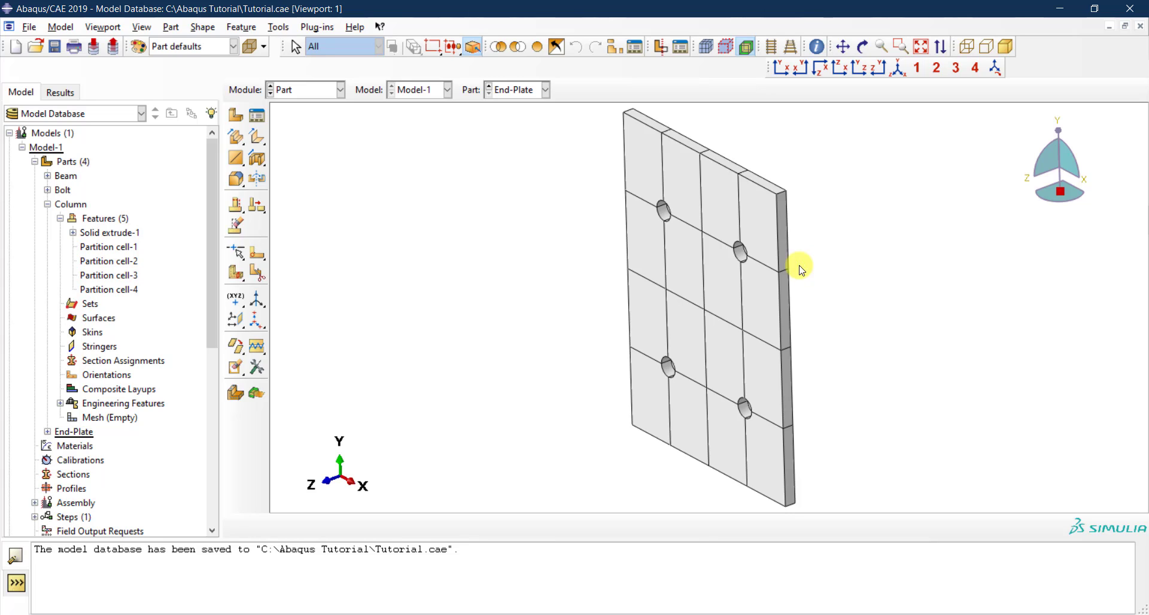
click(339, 91)
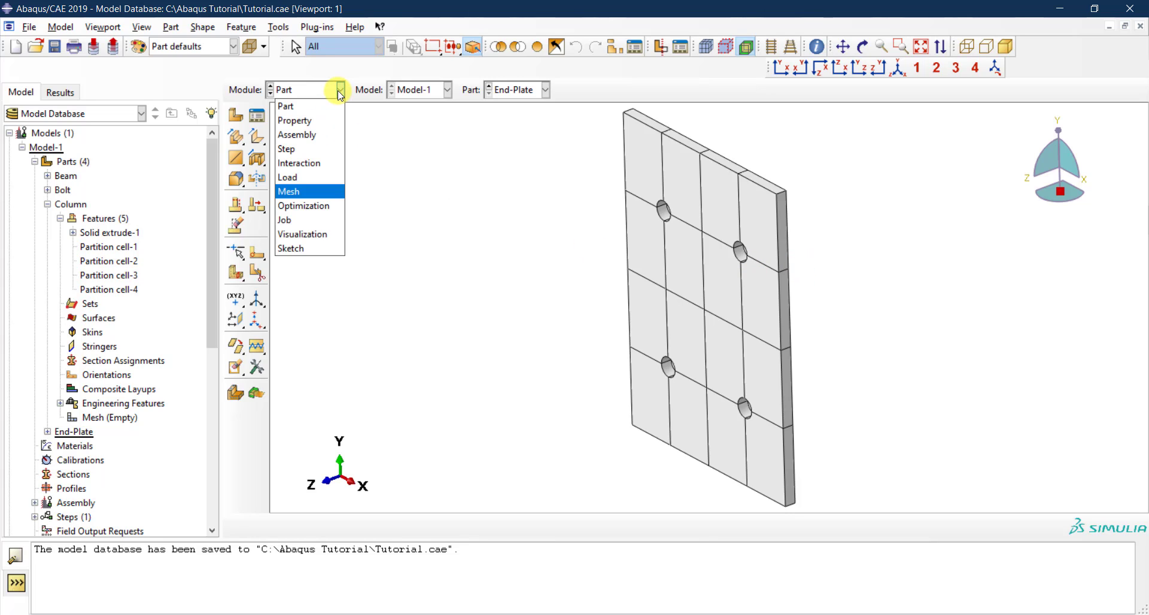
click(339, 92)
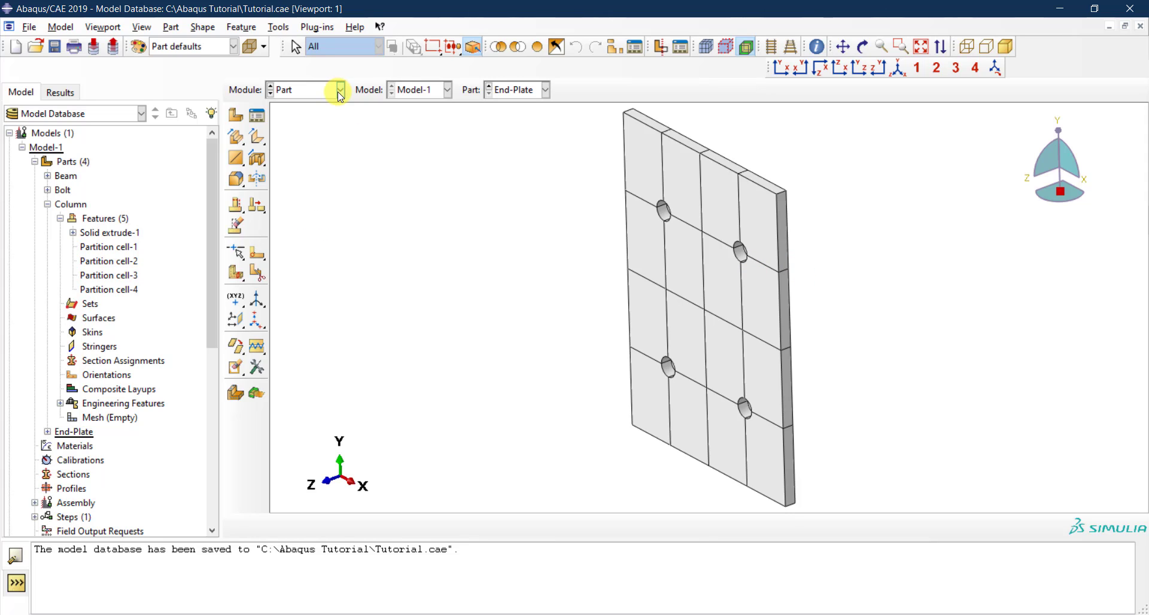